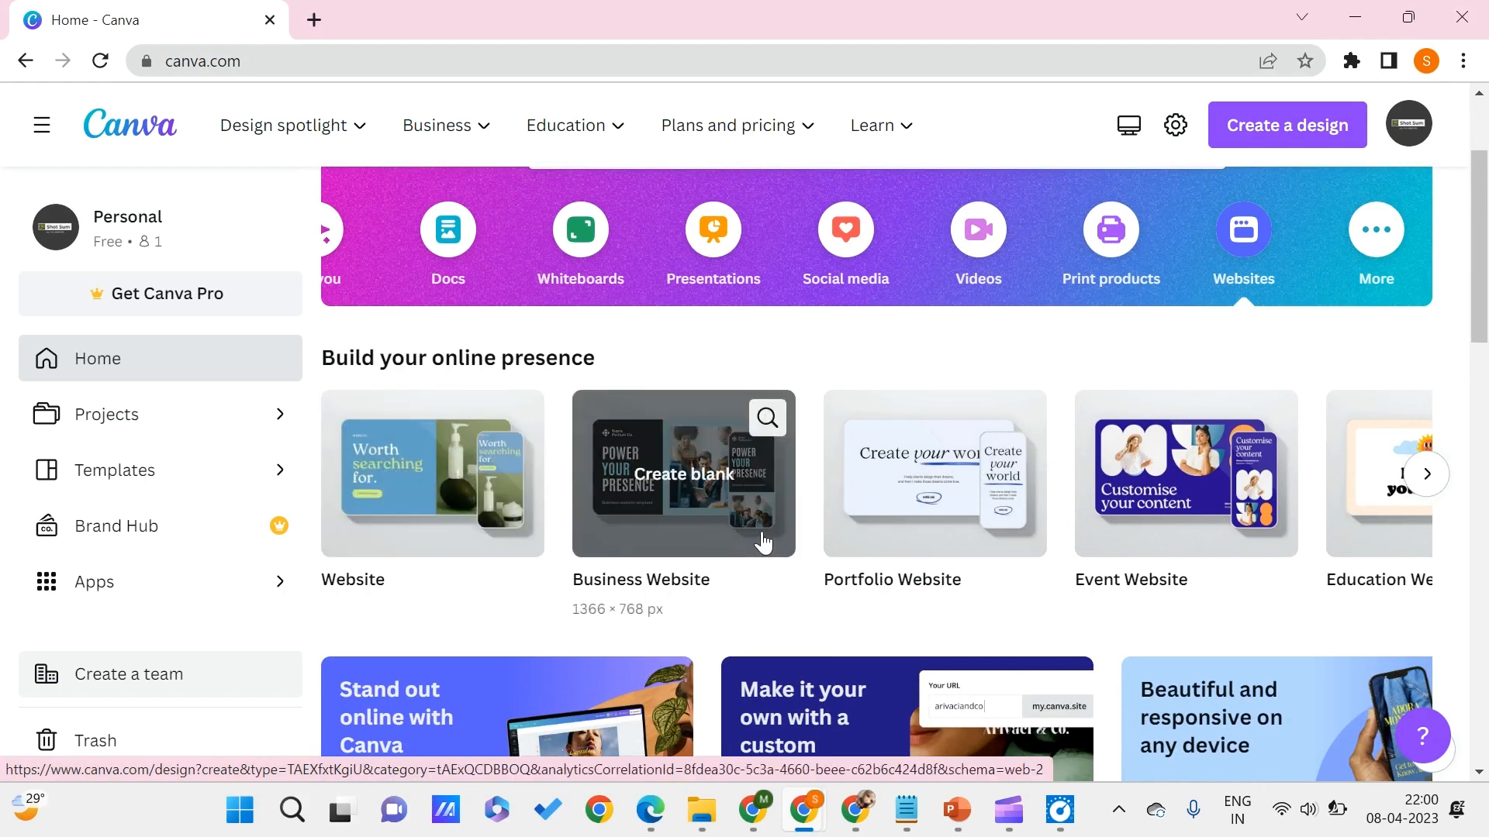
- Browse the website design types and create a blank Portfolio Website design
{"action": "scroll", "coordinate": [1221, 576], "scroll_direction": "right", "scroll_amount": 4}
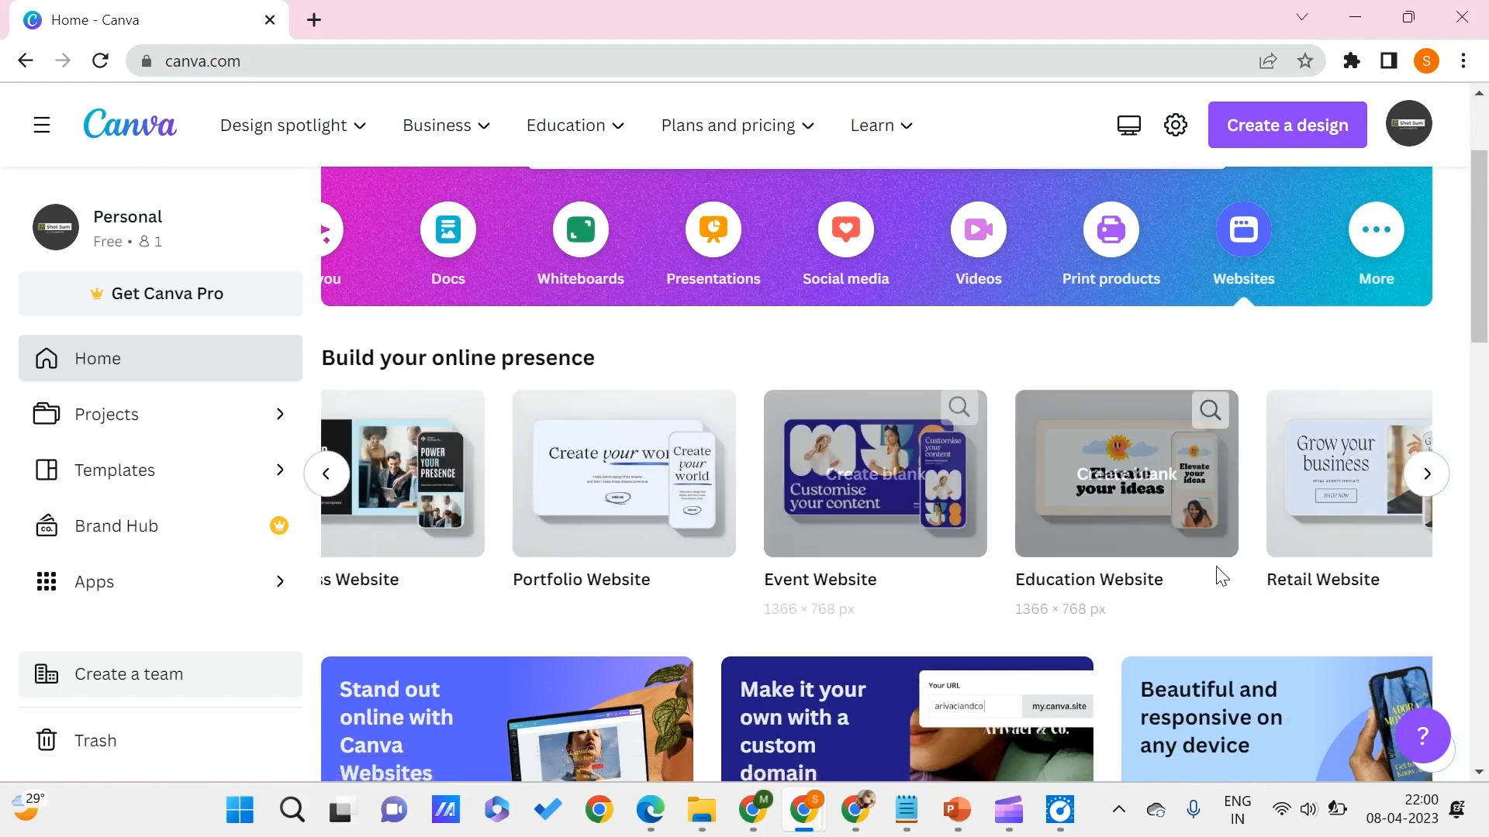
{"action": "scroll", "coordinate": [1261, 517], "scroll_direction": "right", "scroll_amount": 1}
{"action": "scroll", "coordinate": [1259, 512], "scroll_direction": "right", "scroll_amount": 3}
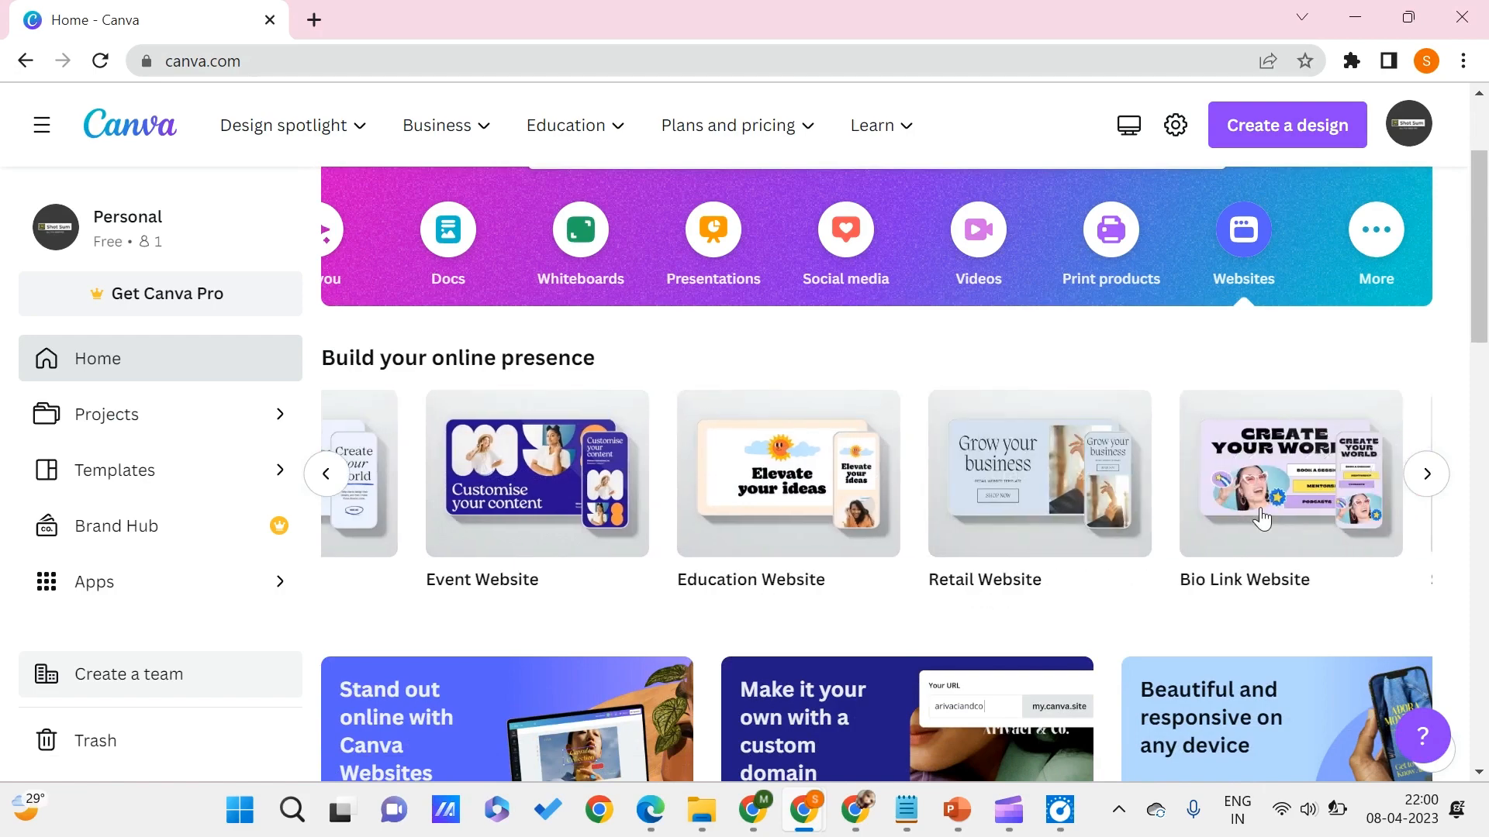
{"action": "scroll", "coordinate": [806, 494], "scroll_direction": "left", "scroll_amount": 6}
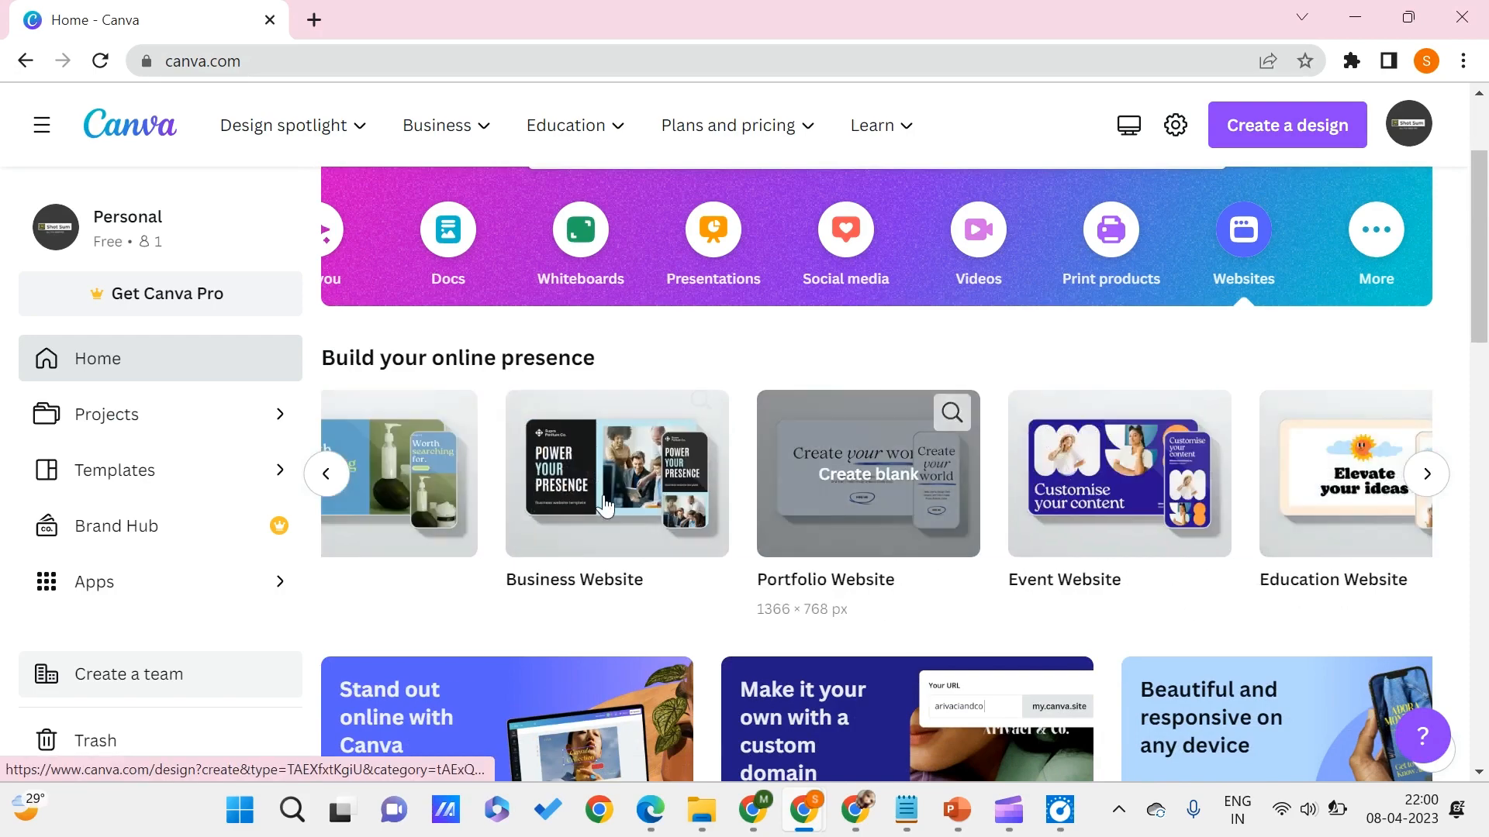
{"action": "scroll", "coordinate": [597, 508], "scroll_direction": "left", "scroll_amount": 1}
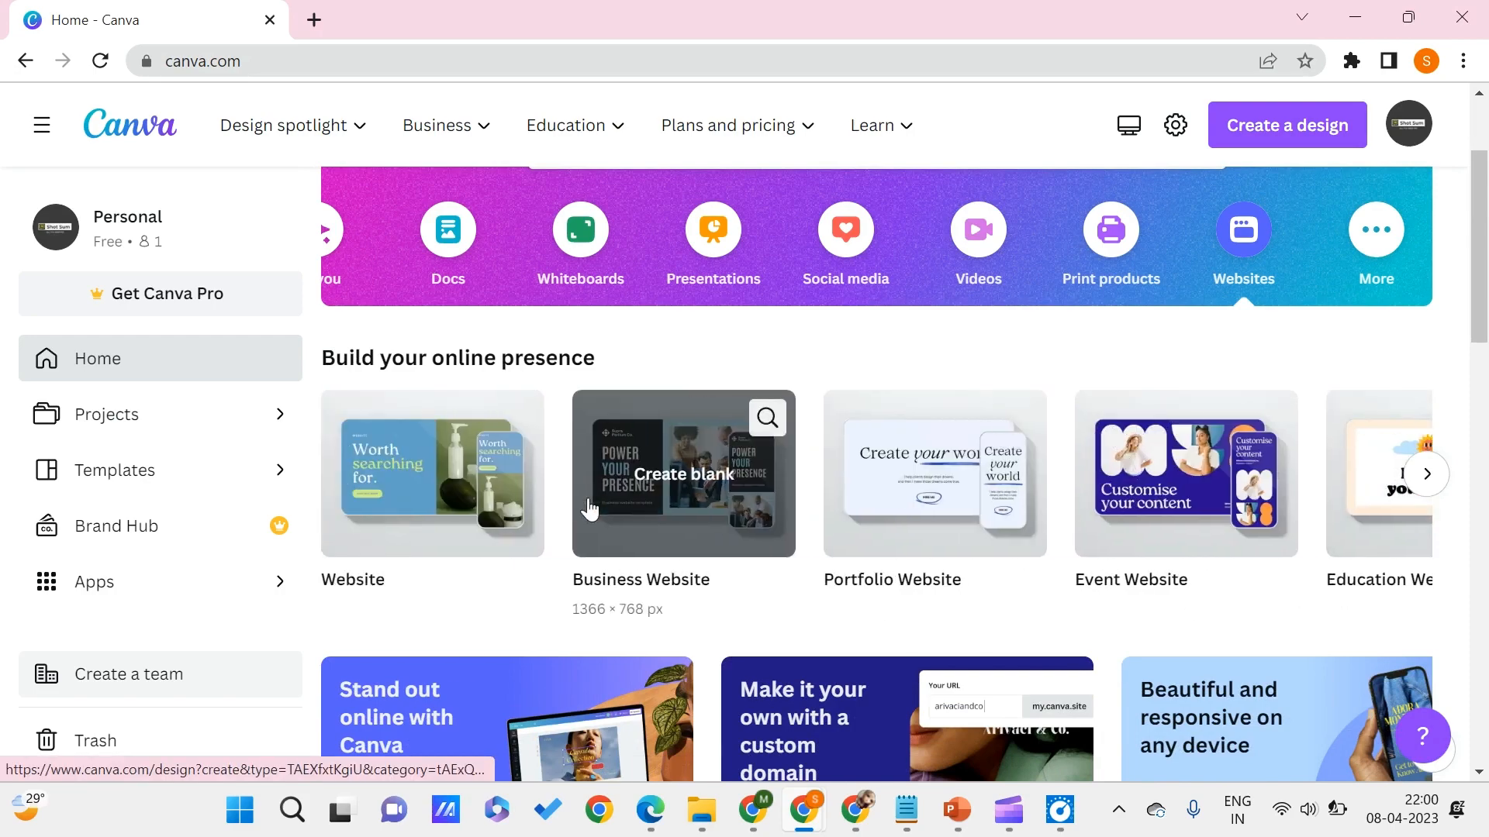
{"action": "left_click", "coordinate": [939, 520]}
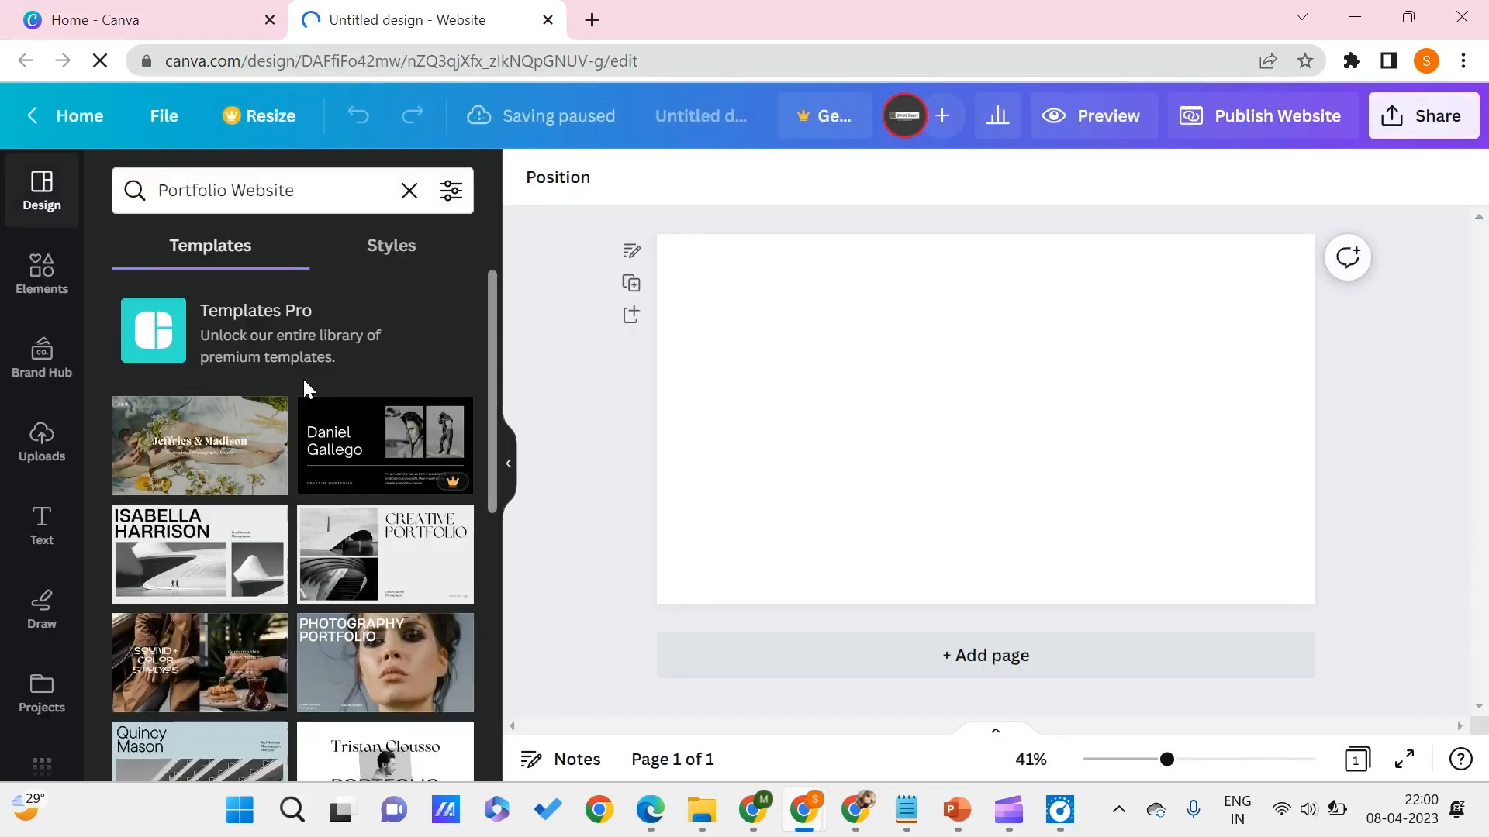
- Find the blue Graphic Design Portfolio template among the portfolio website templates and apply all 7 of its pages
{"action": "scroll", "coordinate": [281, 538], "scroll_direction": "down", "scroll_amount": 5}
{"action": "scroll", "coordinate": [280, 550], "scroll_direction": "down", "scroll_amount": 4}
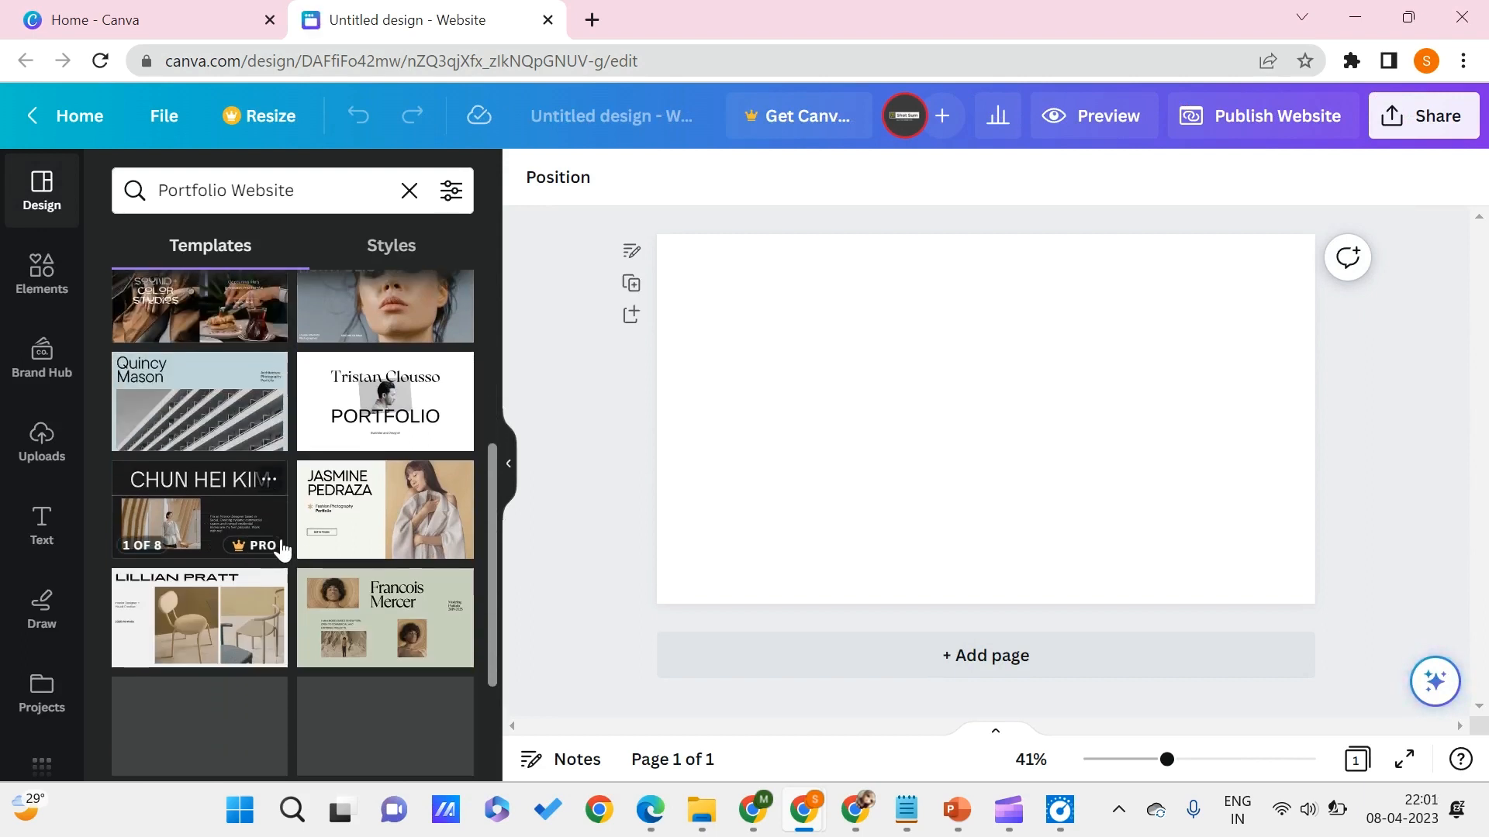
{"action": "scroll", "coordinate": [282, 550], "scroll_direction": "down", "scroll_amount": 1}
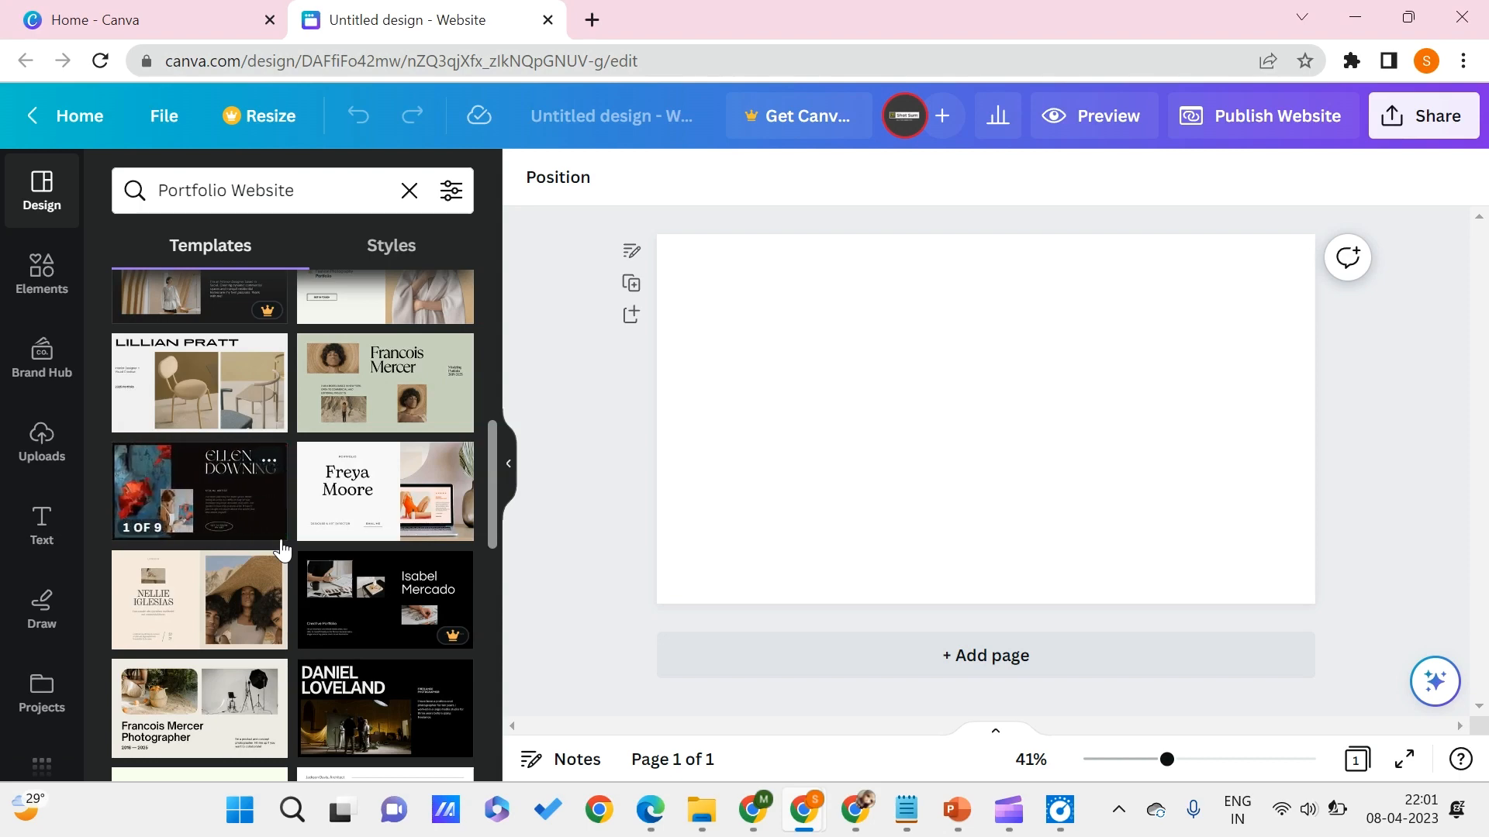
{"action": "left_click_drag", "start_coordinate": [281, 550], "coordinate": [210, 522]}
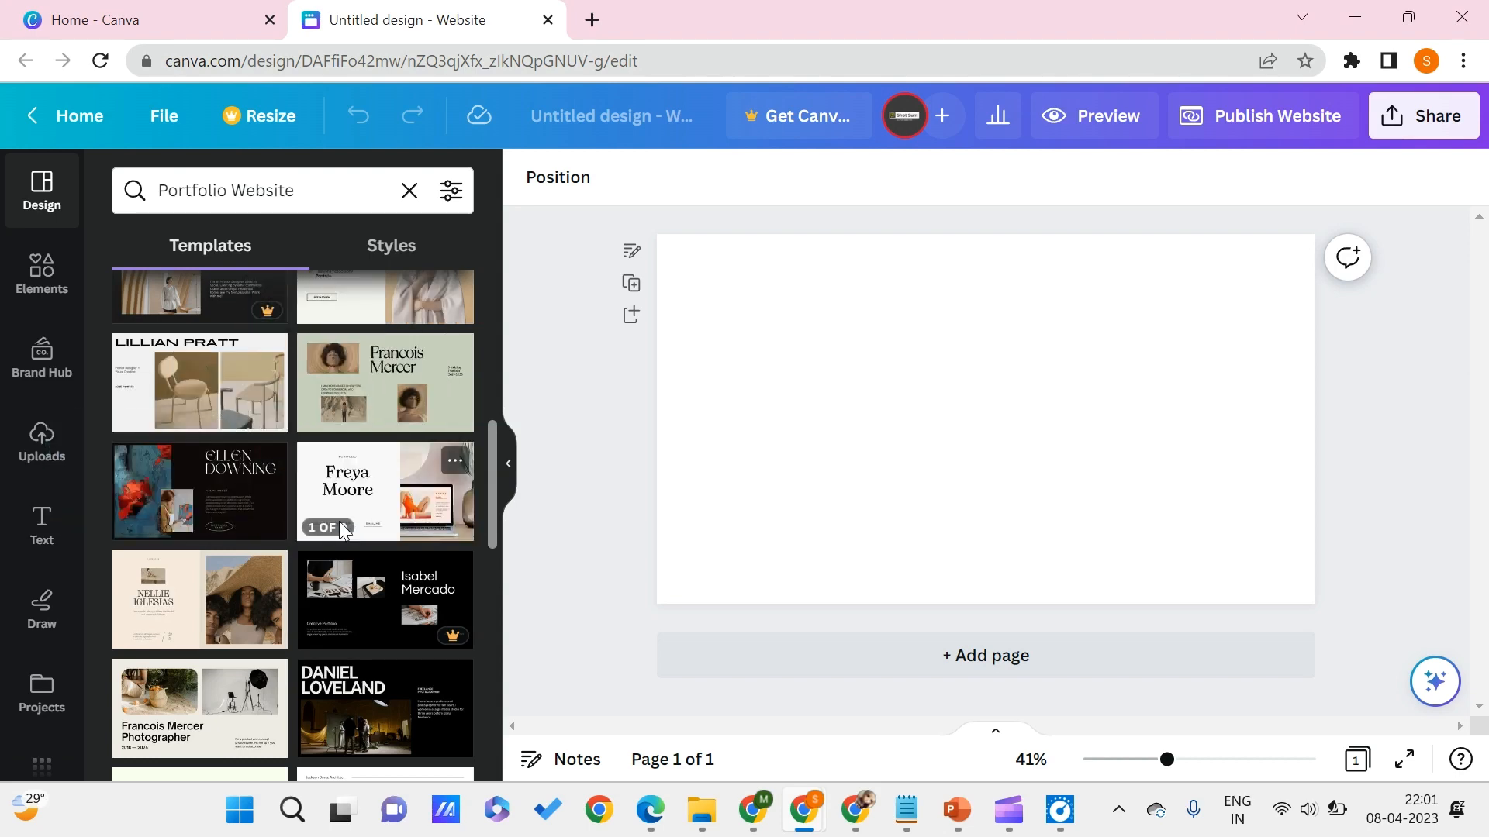
{"action": "scroll", "coordinate": [330, 532], "scroll_direction": "down", "scroll_amount": 4}
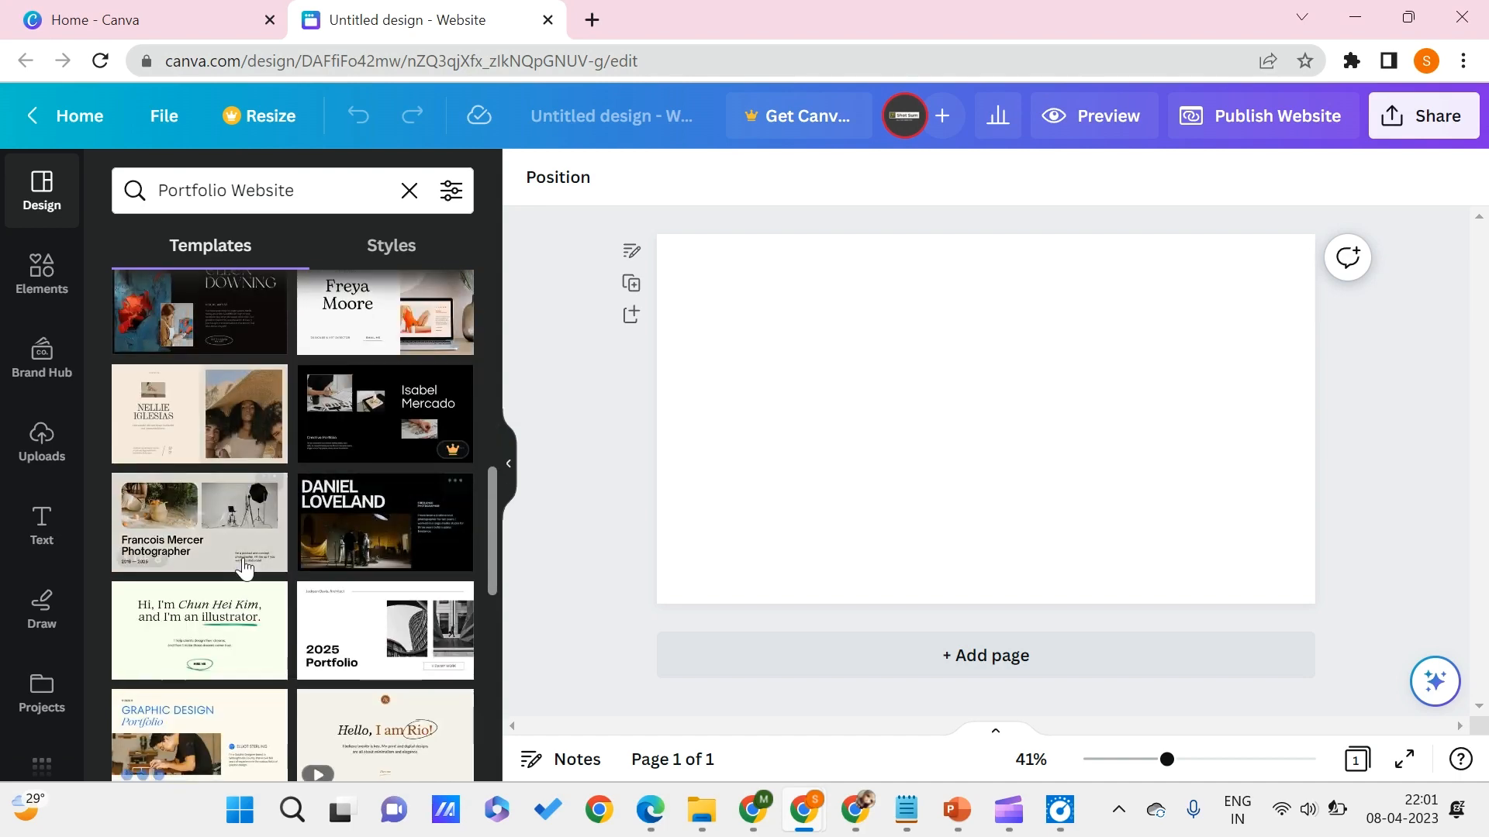
{"action": "scroll", "coordinate": [388, 655], "scroll_direction": "down", "scroll_amount": 2}
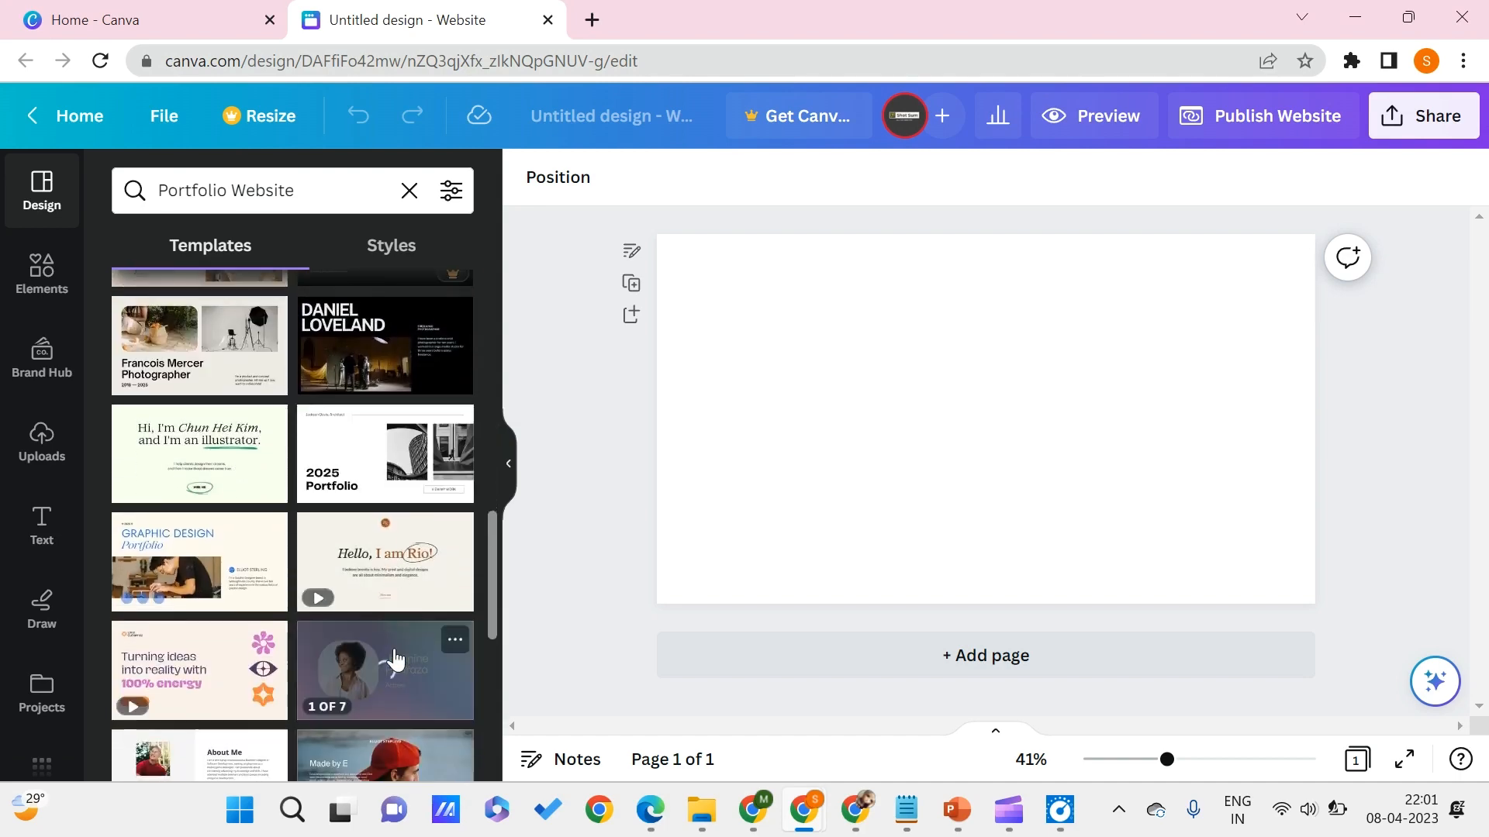
{"action": "scroll", "coordinate": [317, 607], "scroll_direction": "down", "scroll_amount": 2}
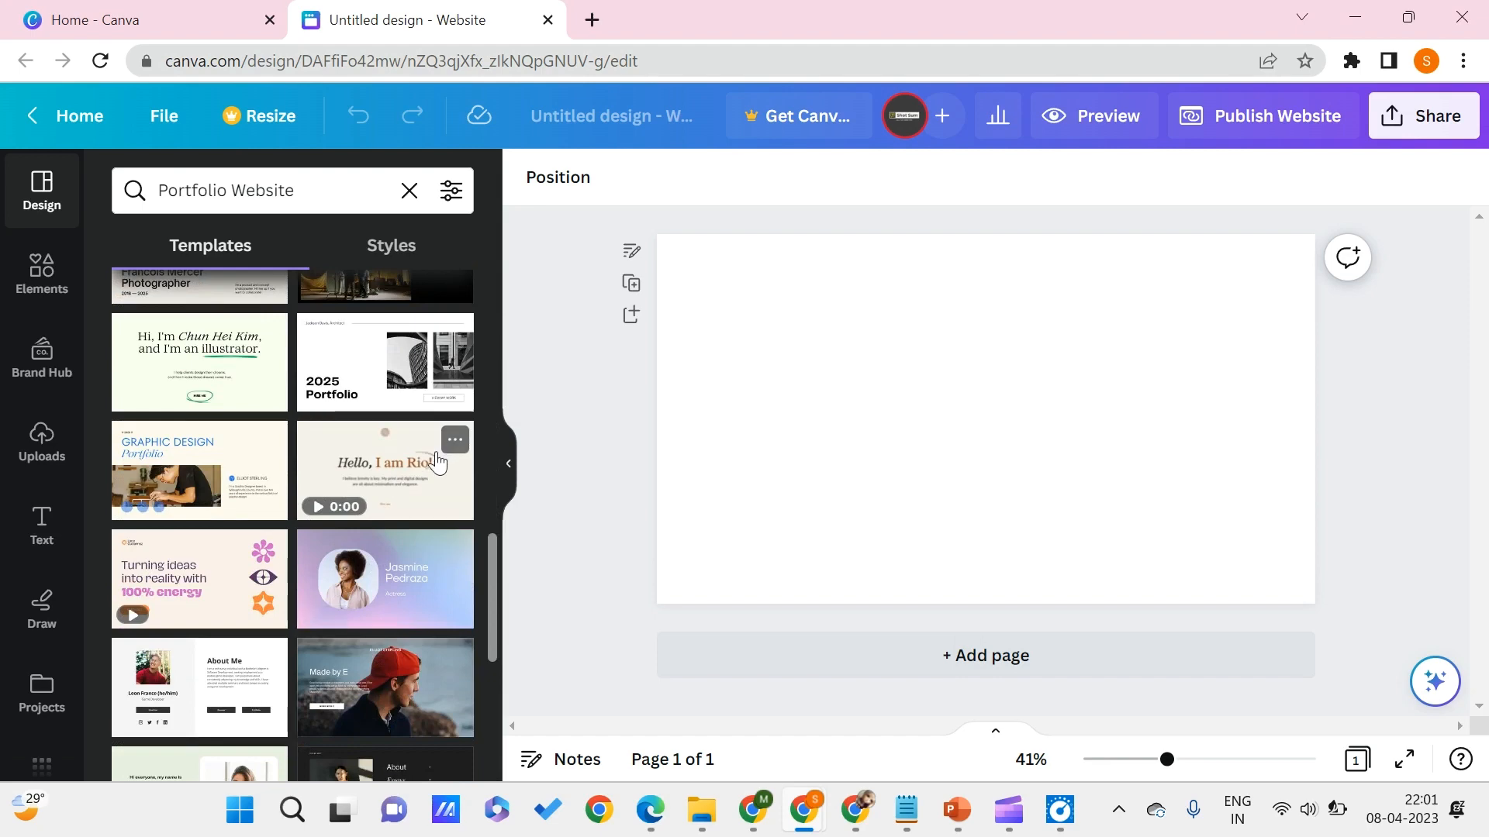
{"action": "scroll", "coordinate": [199, 505], "scroll_direction": "up", "scroll_amount": 5}
{"action": "scroll", "coordinate": [197, 495], "scroll_direction": "down", "scroll_amount": 4}
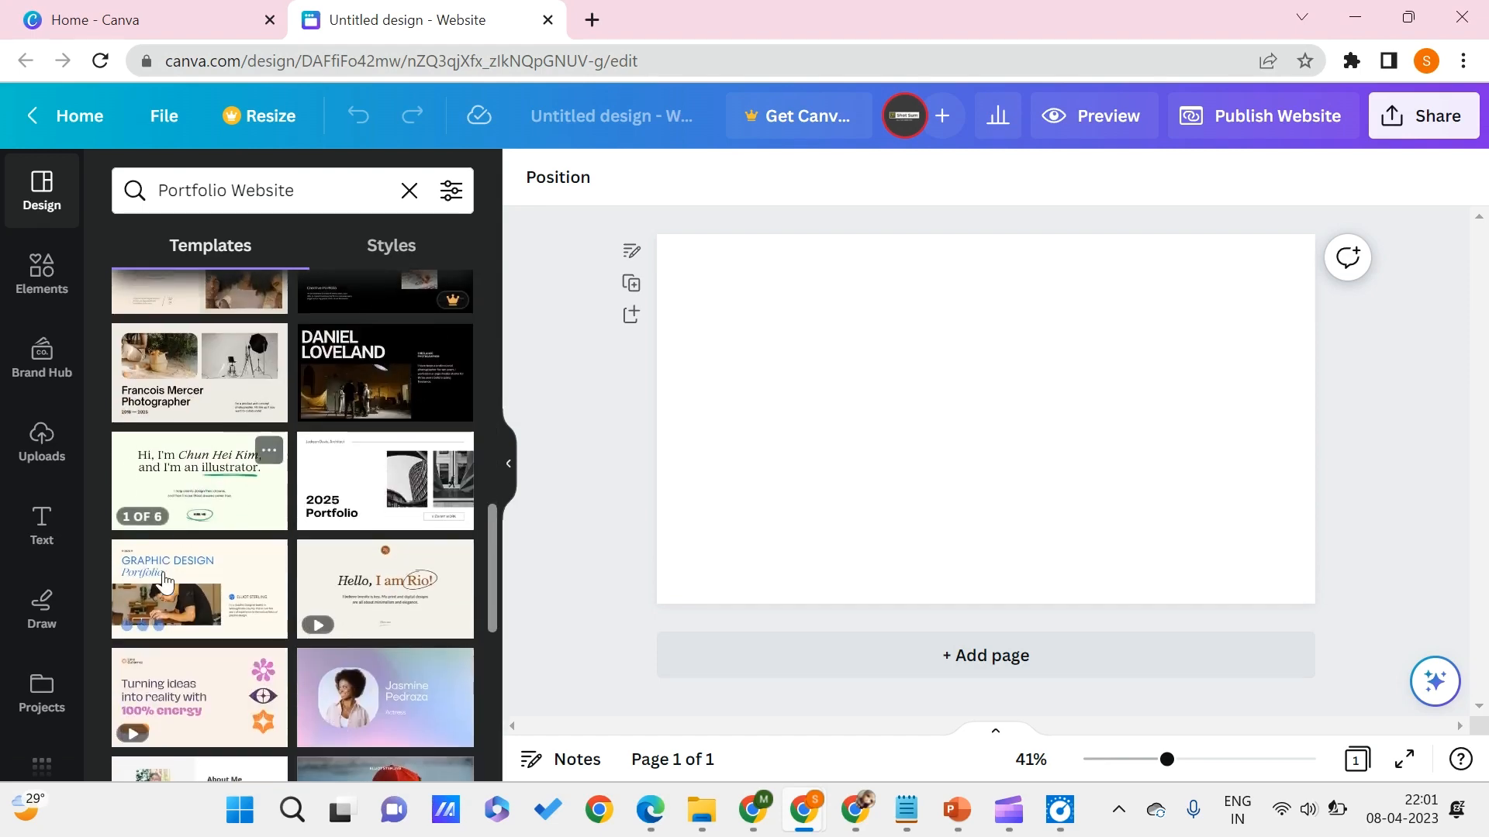
{"action": "left_click", "coordinate": [203, 604]}
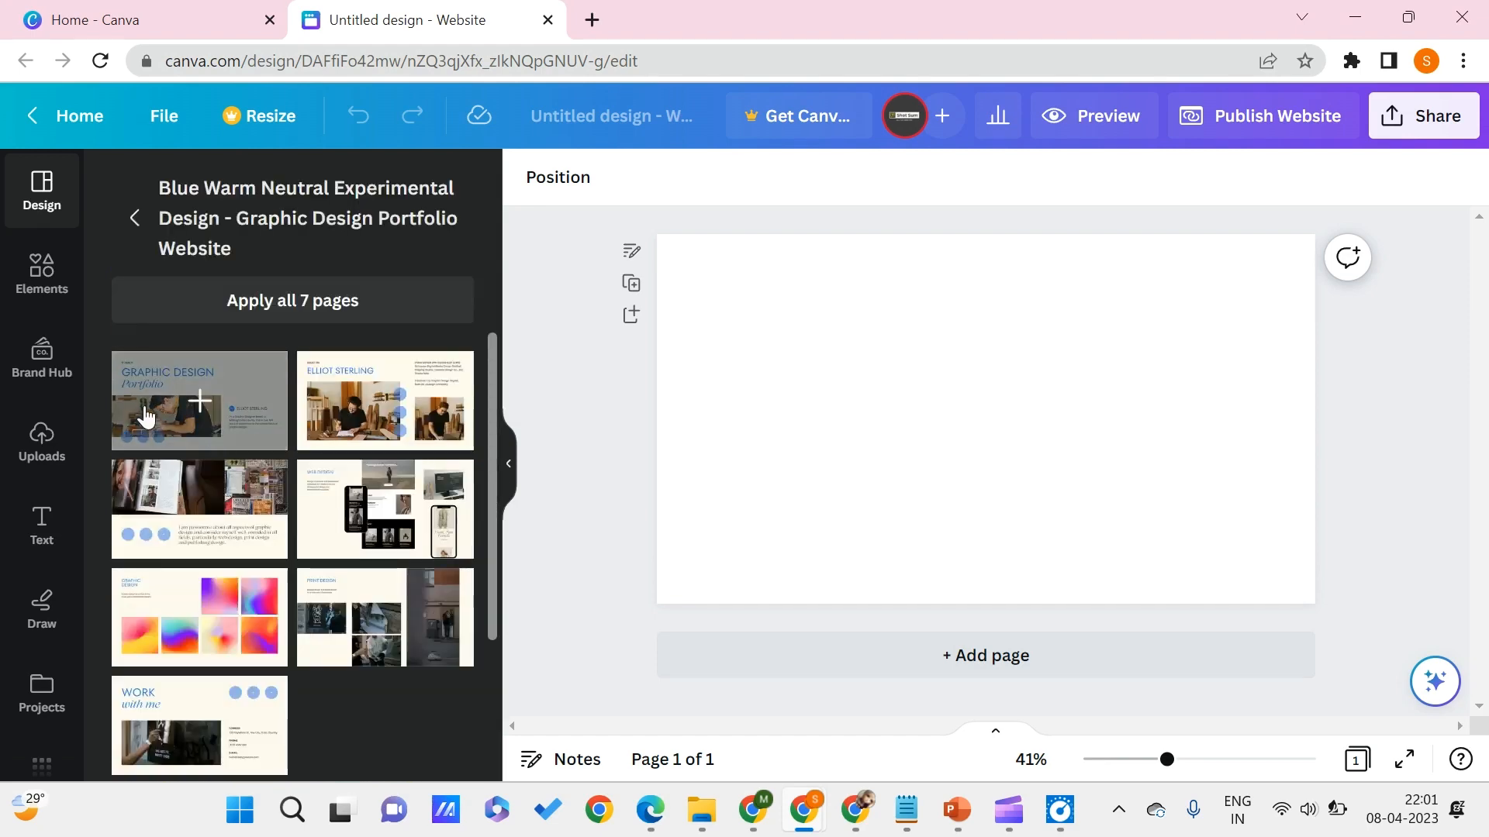
{"action": "left_click", "coordinate": [295, 318]}
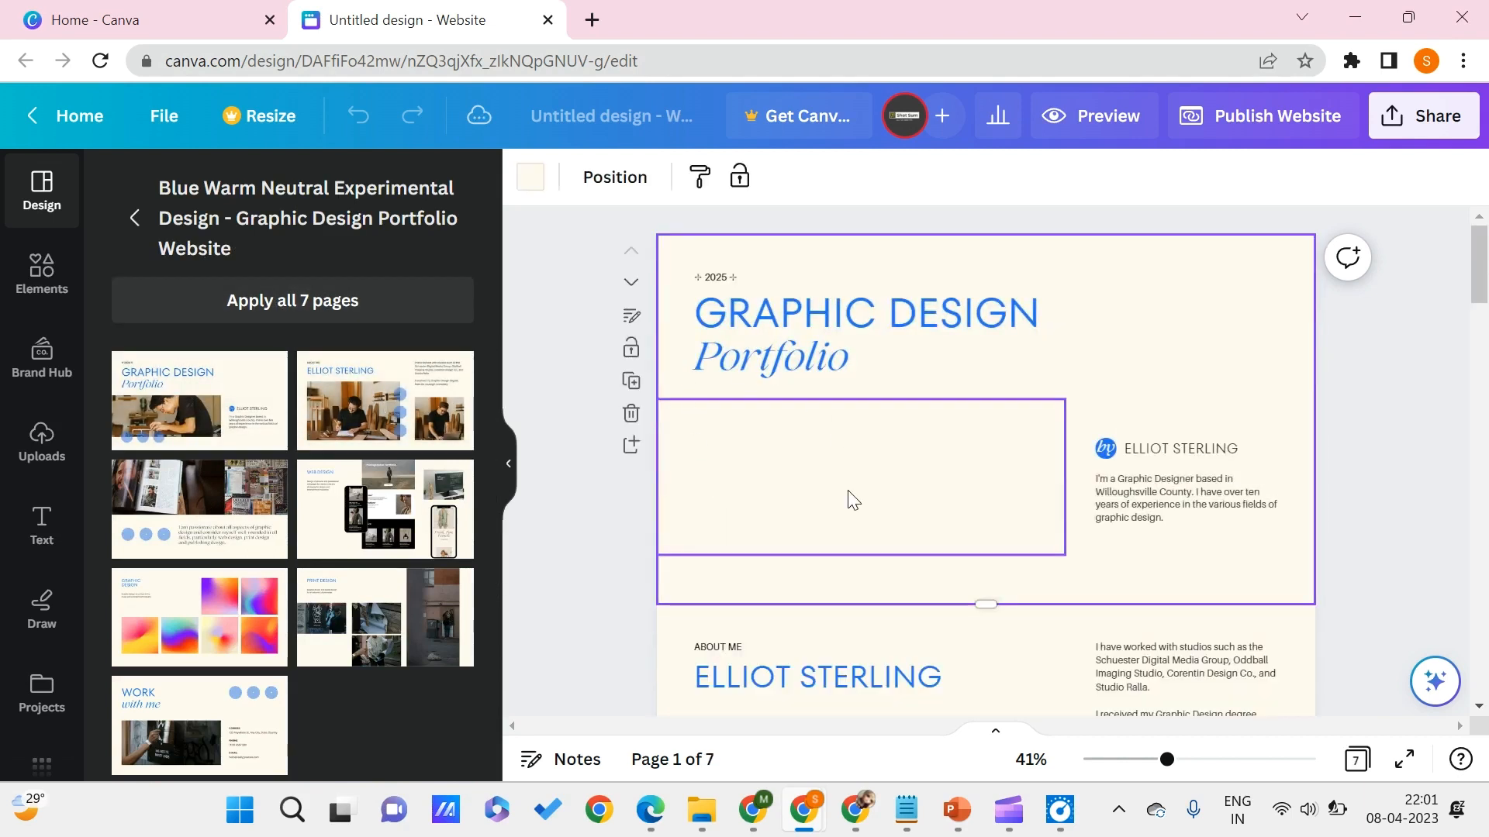
- Retype the last two letters of the first page's main heading as GN so it reads GRAPHIC DESIGN
{"action": "scroll", "coordinate": [853, 527], "scroll_direction": "down", "scroll_amount": 10}
{"action": "scroll", "coordinate": [859, 528], "scroll_direction": "down", "scroll_amount": 15}
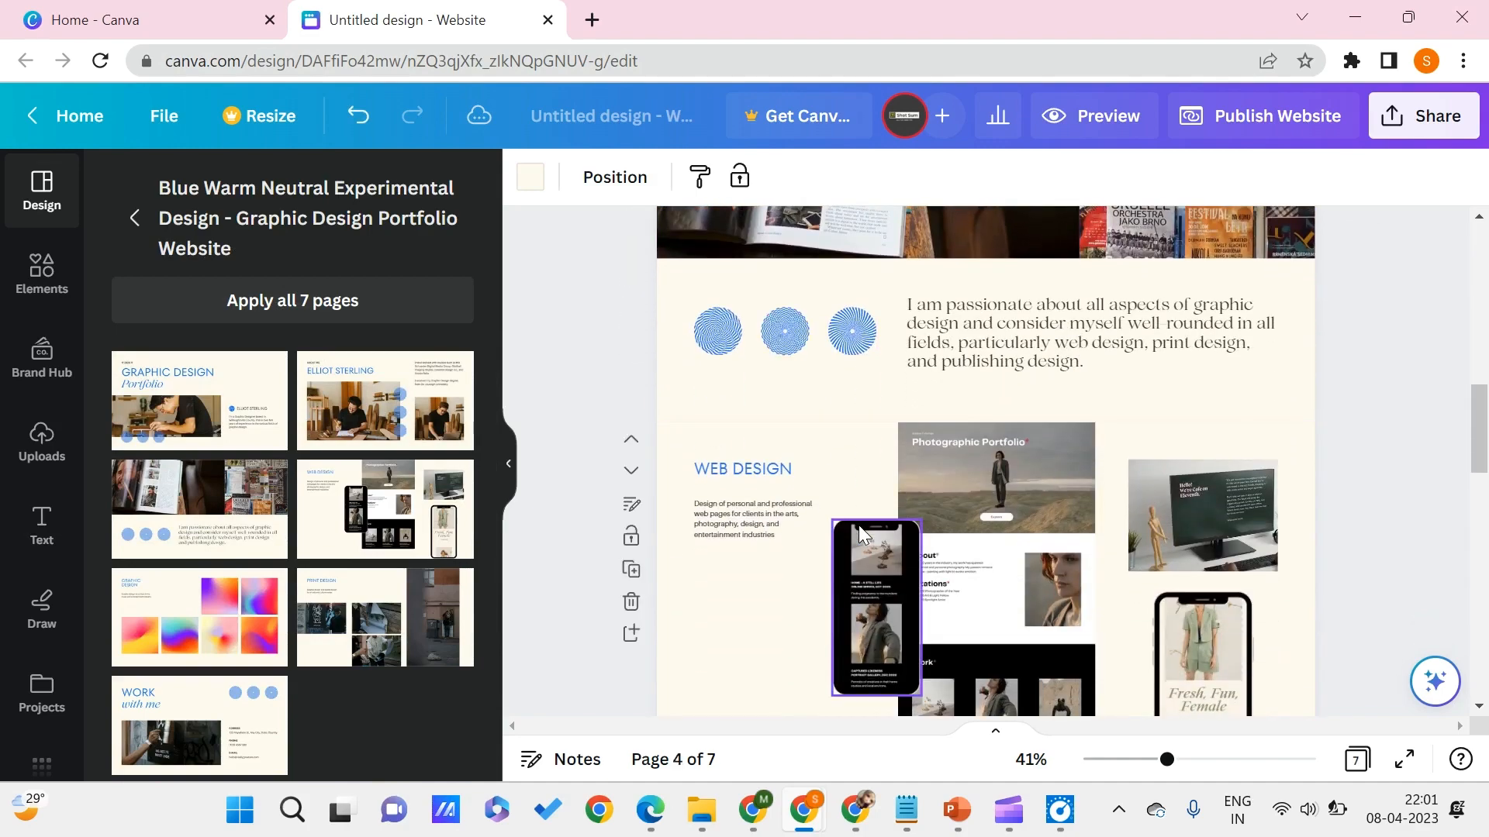
{"action": "scroll", "coordinate": [859, 524], "scroll_direction": "down", "scroll_amount": 5}
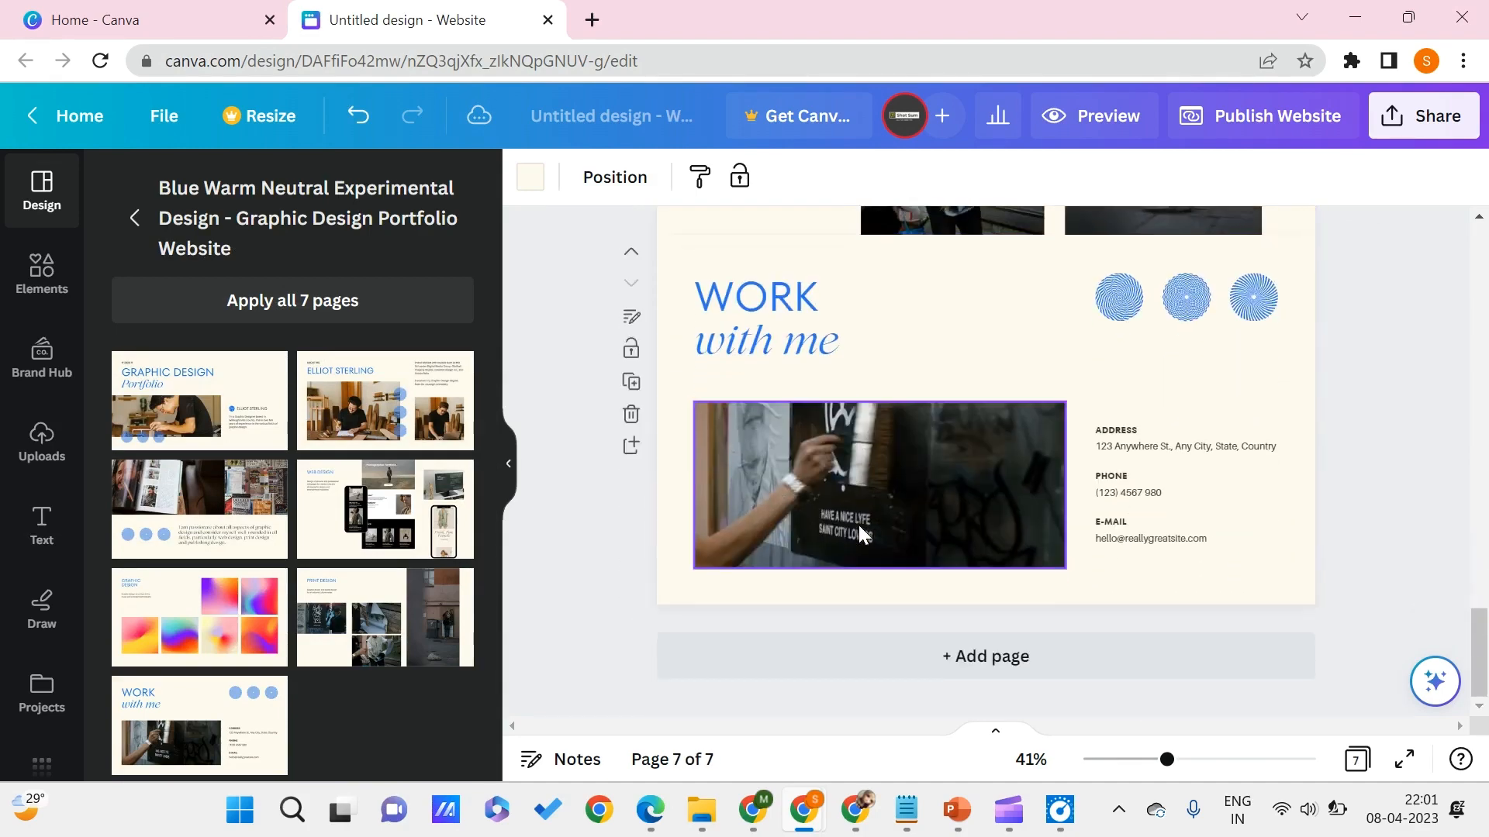
{"action": "scroll", "coordinate": [858, 524], "scroll_direction": "up", "scroll_amount": 15}
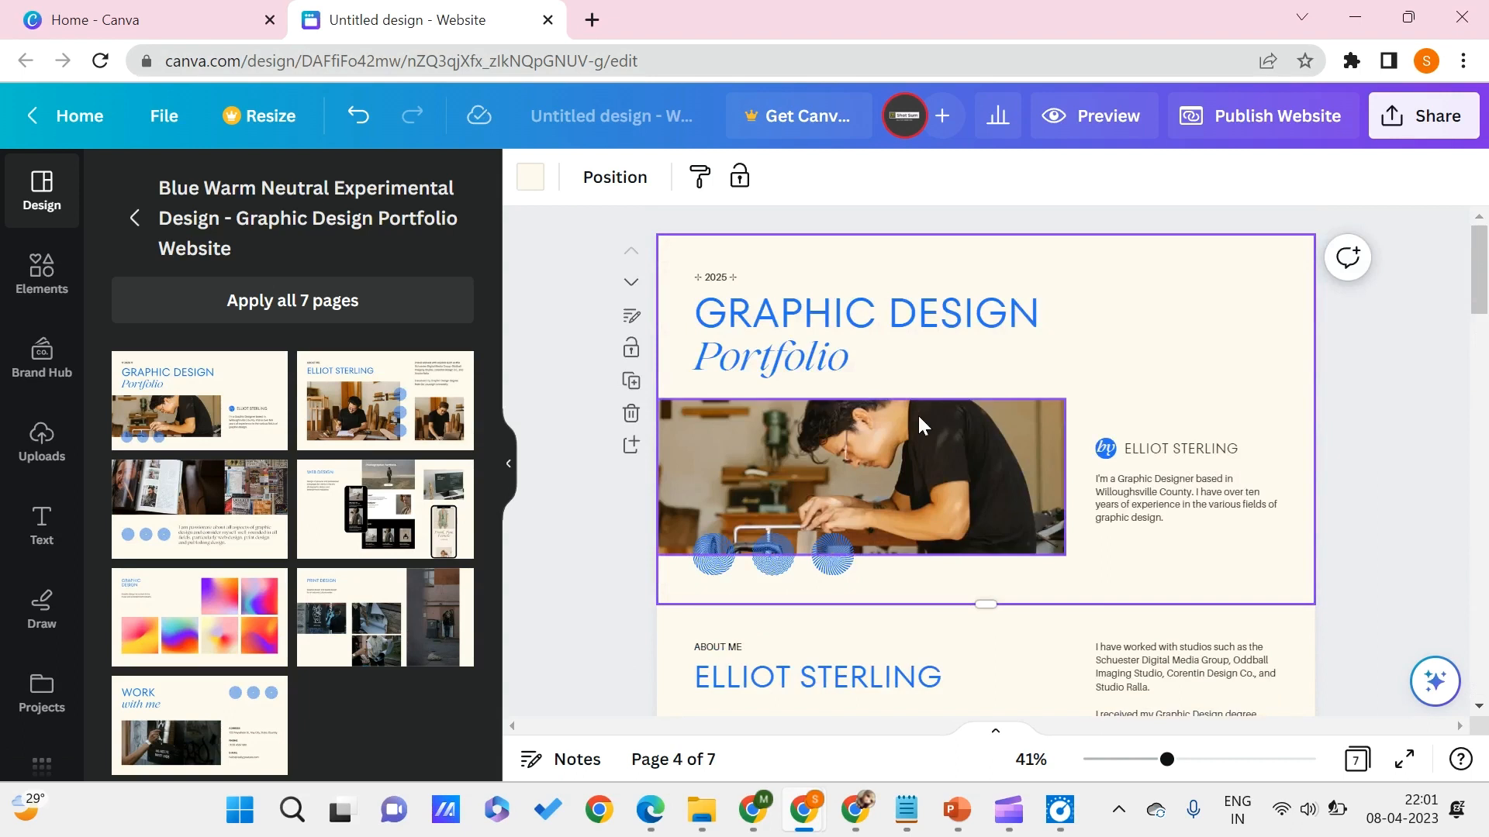
{"action": "double_click", "coordinate": [890, 308]}
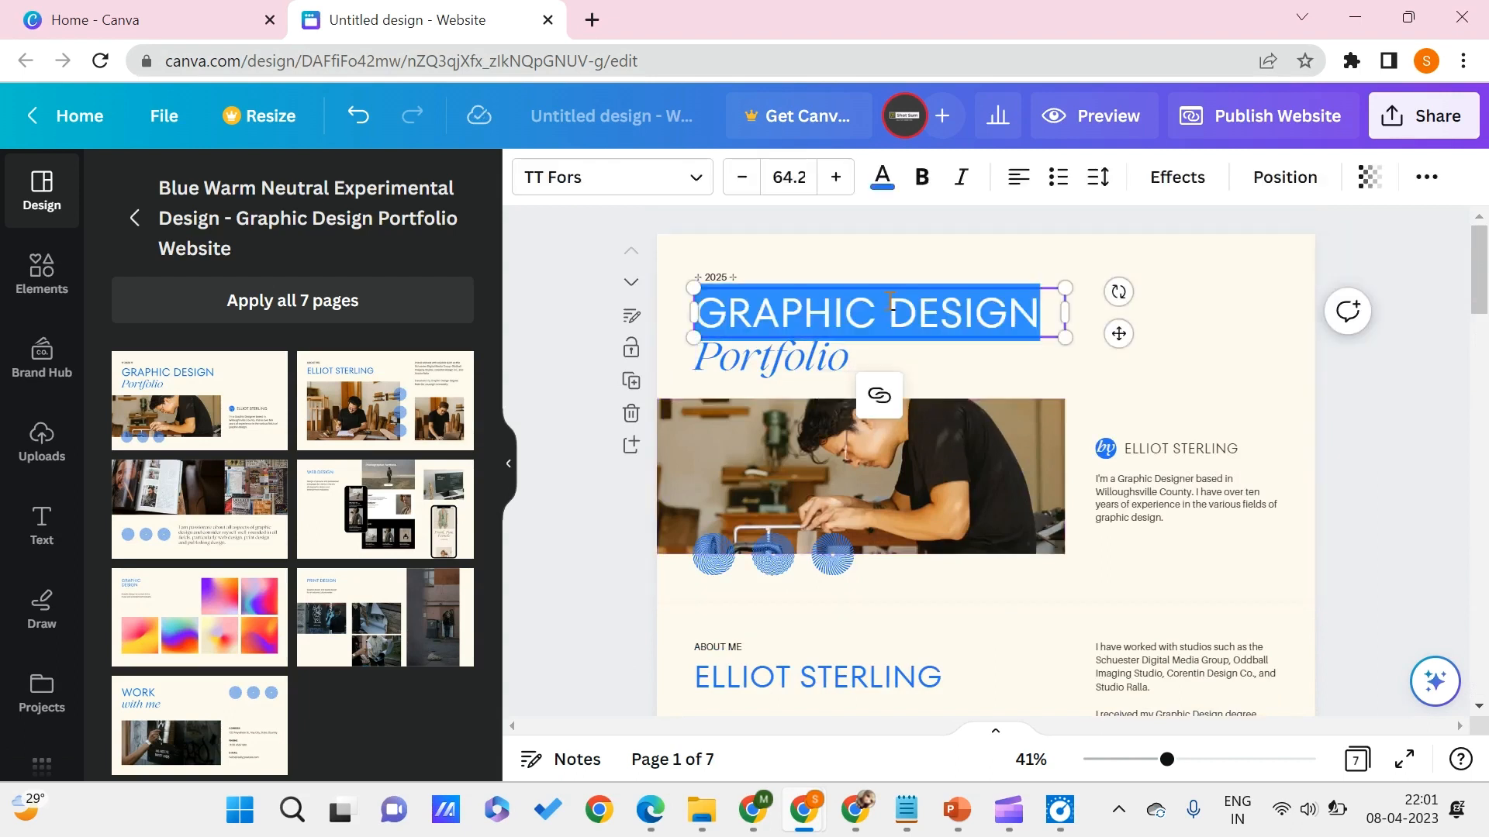
{"action": "double_click", "coordinate": [841, 318]}
{"action": "double_click", "coordinate": [1001, 307]}
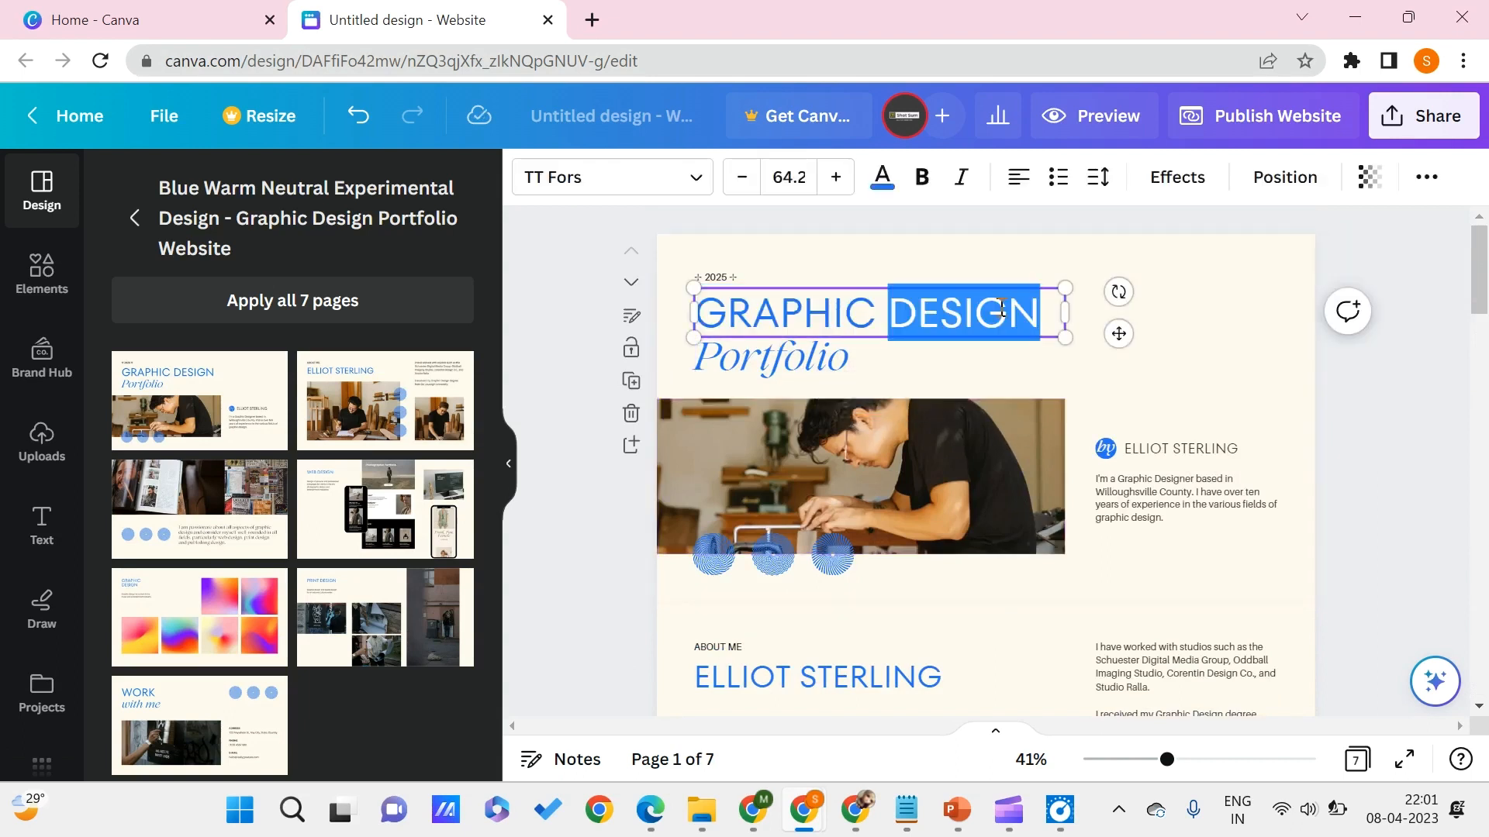
{"action": "left_click", "coordinate": [1060, 324]}
{"action": "key", "text": "BackSpace"}
{"action": "key", "text": "BackSpace"}
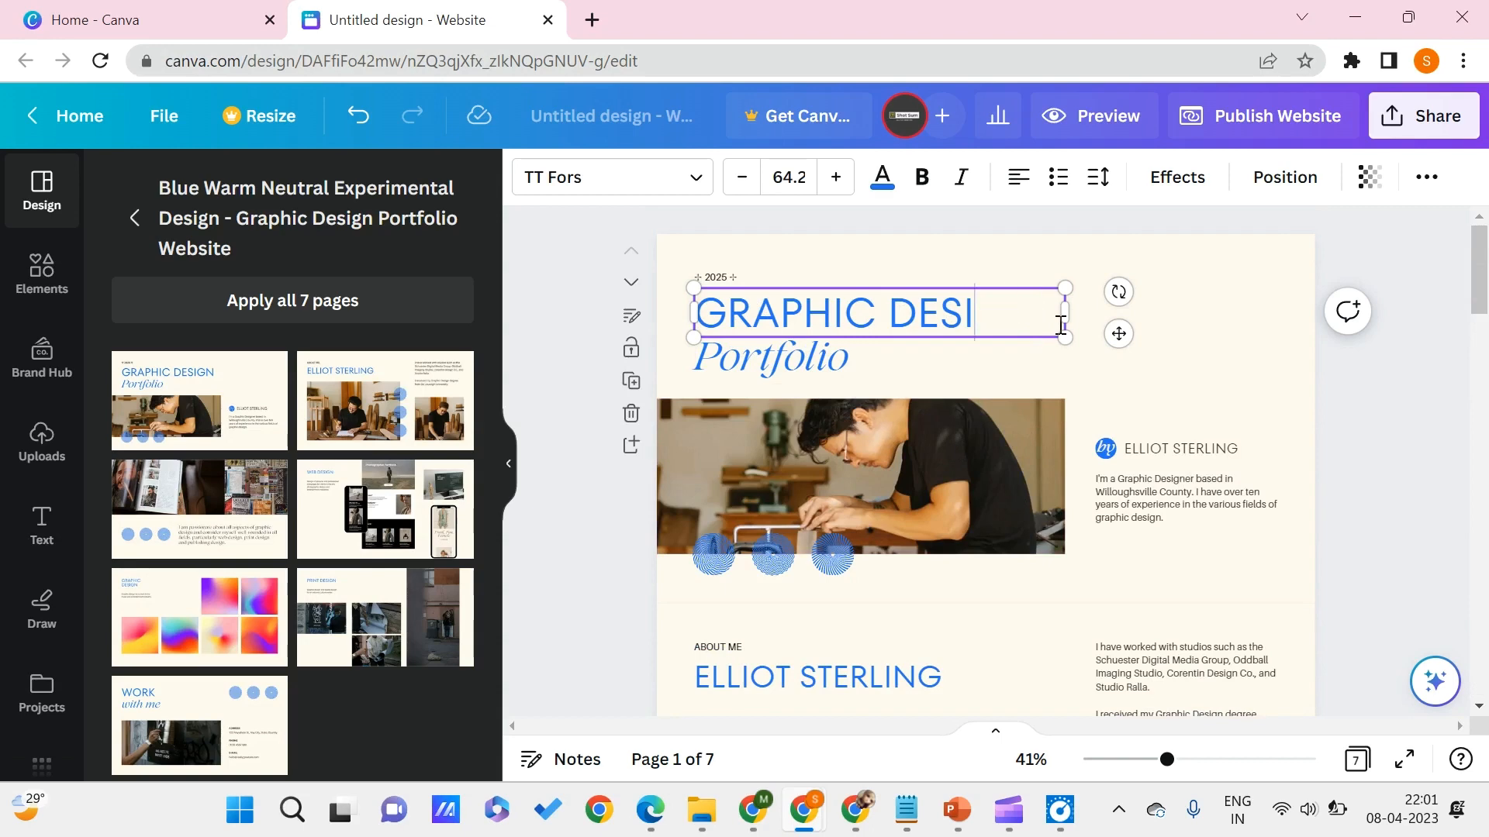
{"action": "type", "text": "GN"}
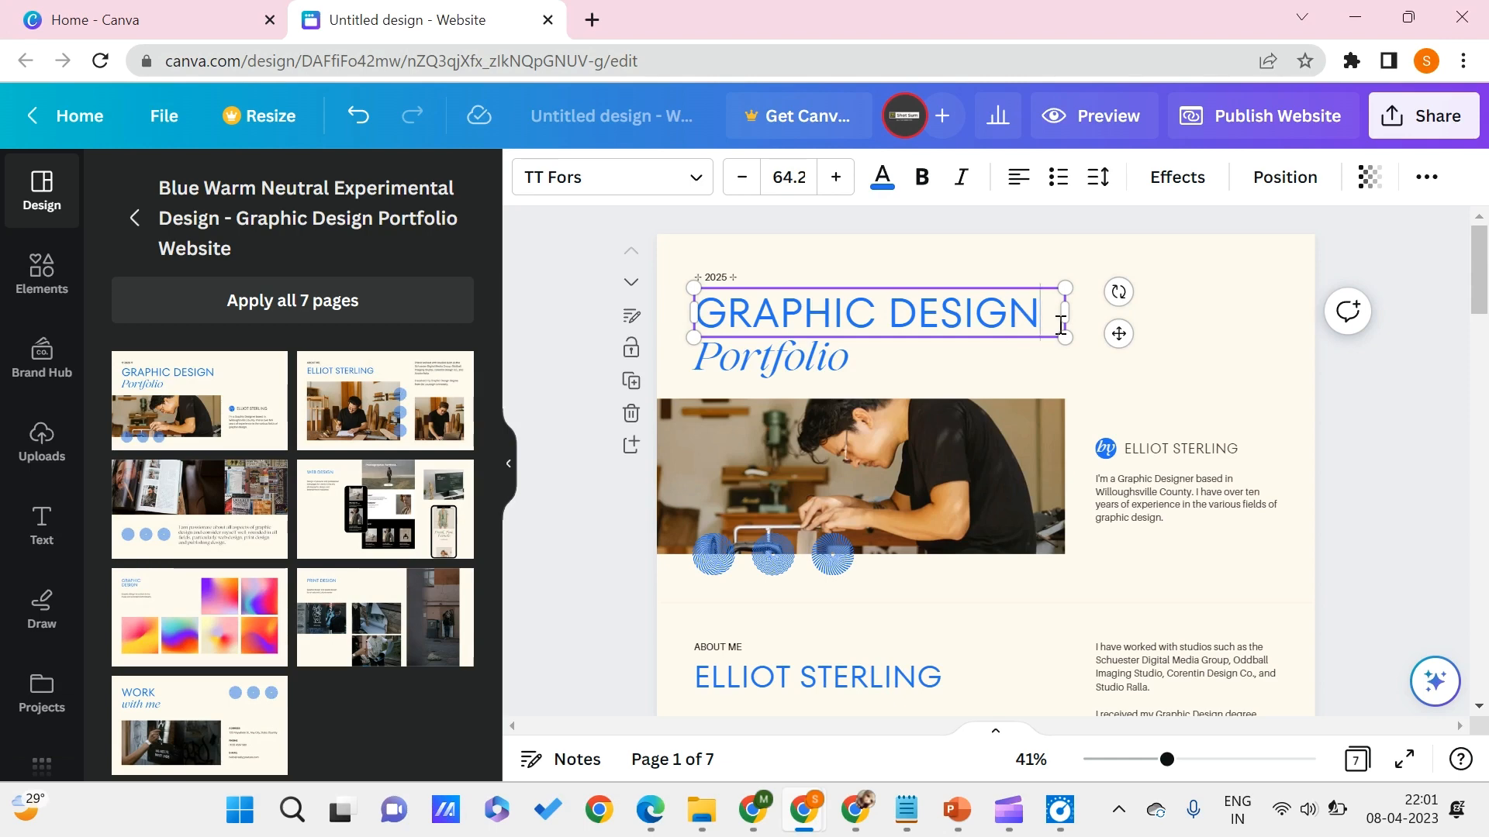
- Look through the portfolio pages from the About Me photos down to the Work with me contact page
{"action": "scroll", "coordinate": [1155, 504], "scroll_direction": "down", "scroll_amount": 1}
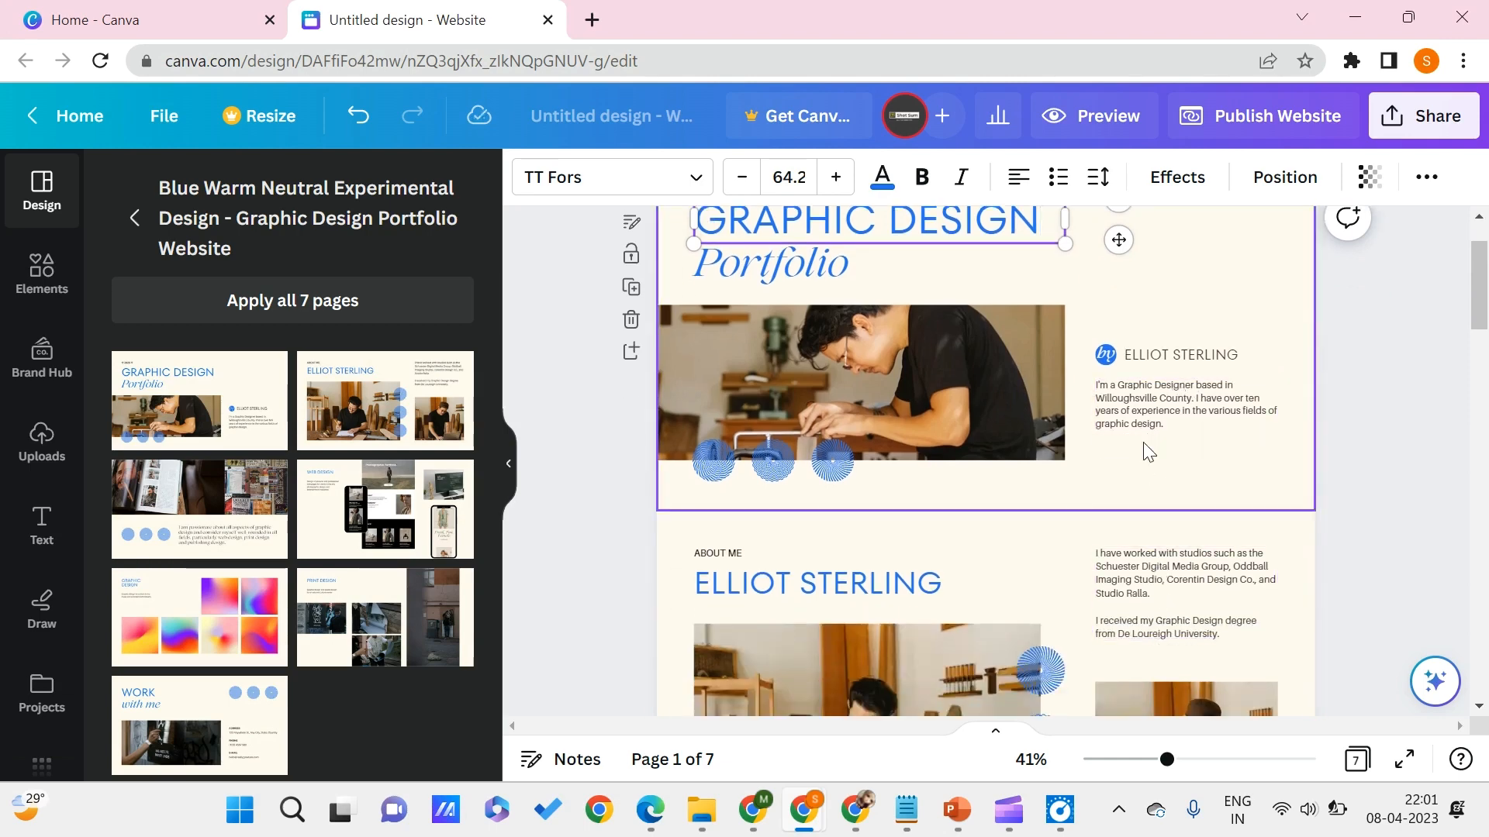
{"action": "scroll", "coordinate": [1148, 452], "scroll_direction": "down", "scroll_amount": 4}
{"action": "left_click", "coordinate": [892, 435]}
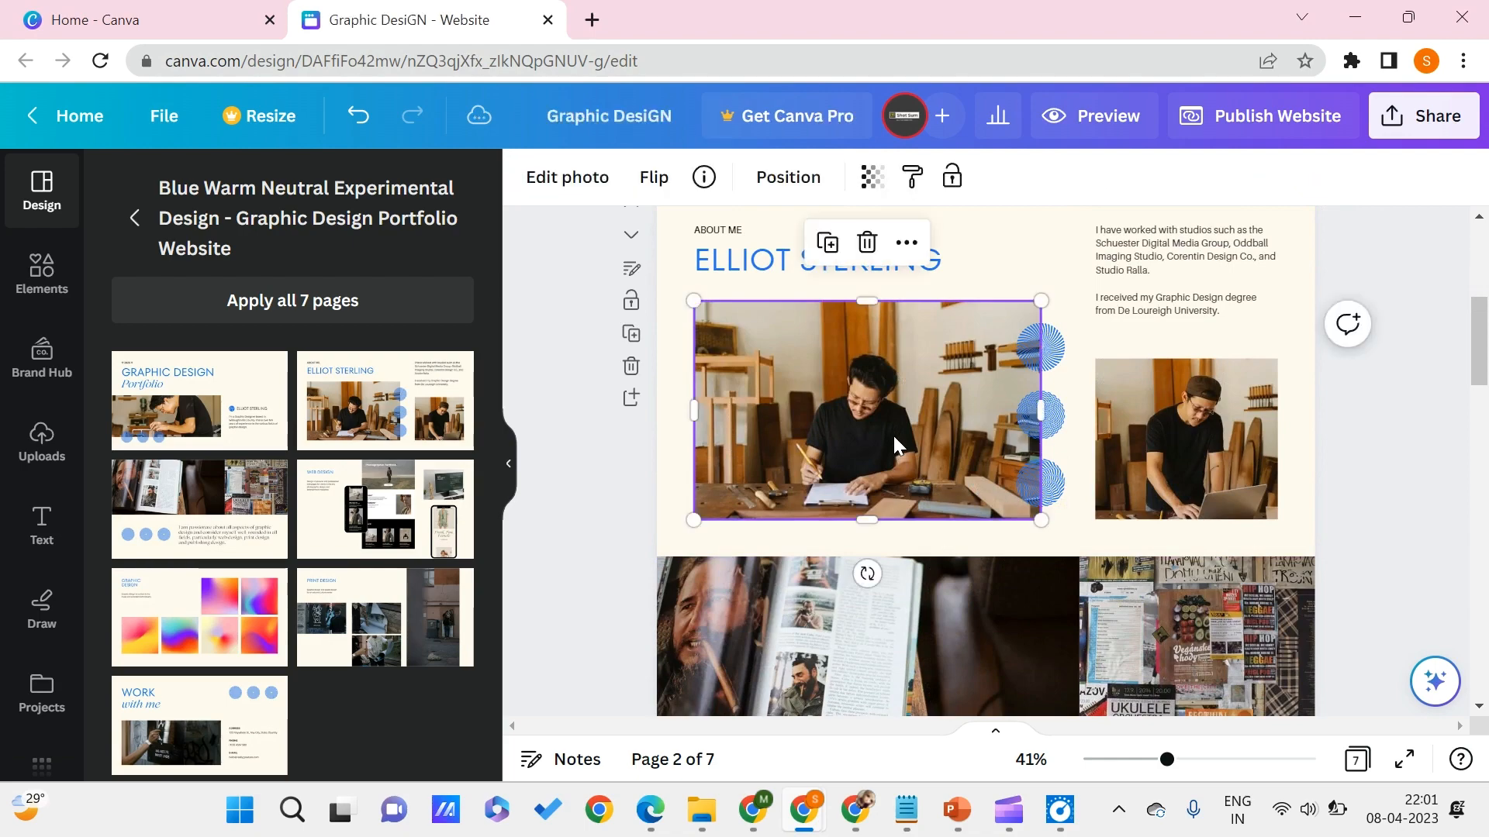
{"action": "mouse_move", "coordinate": [892, 434]}
{"action": "left_mouse_down"}
{"action": "mouse_move", "coordinate": [891, 486]}
{"action": "mouse_move", "coordinate": [891, 431]}
{"action": "left_mouse_up"}
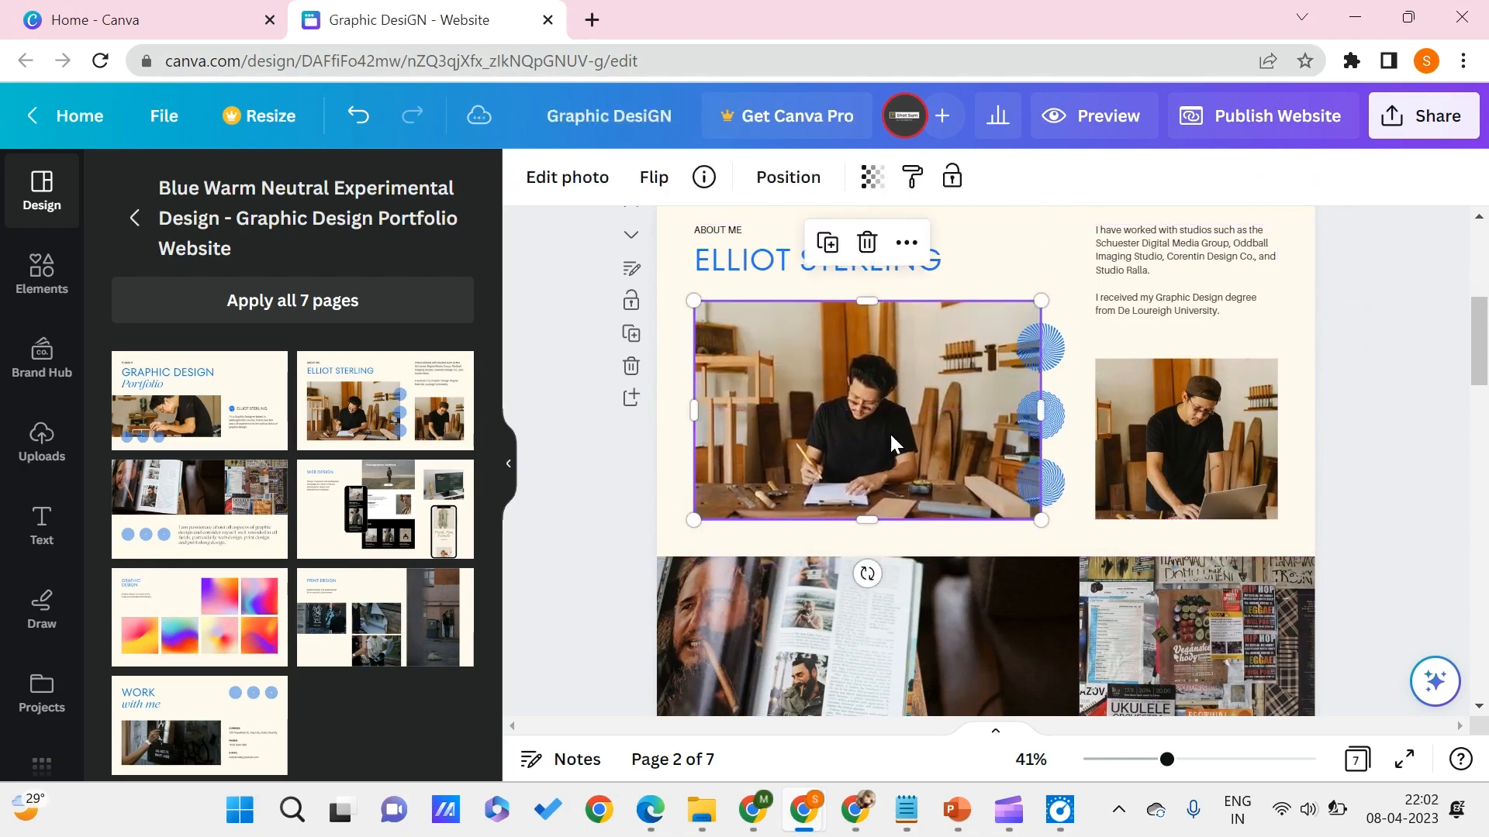
{"action": "scroll", "coordinate": [987, 607], "scroll_direction": "down", "scroll_amount": 3}
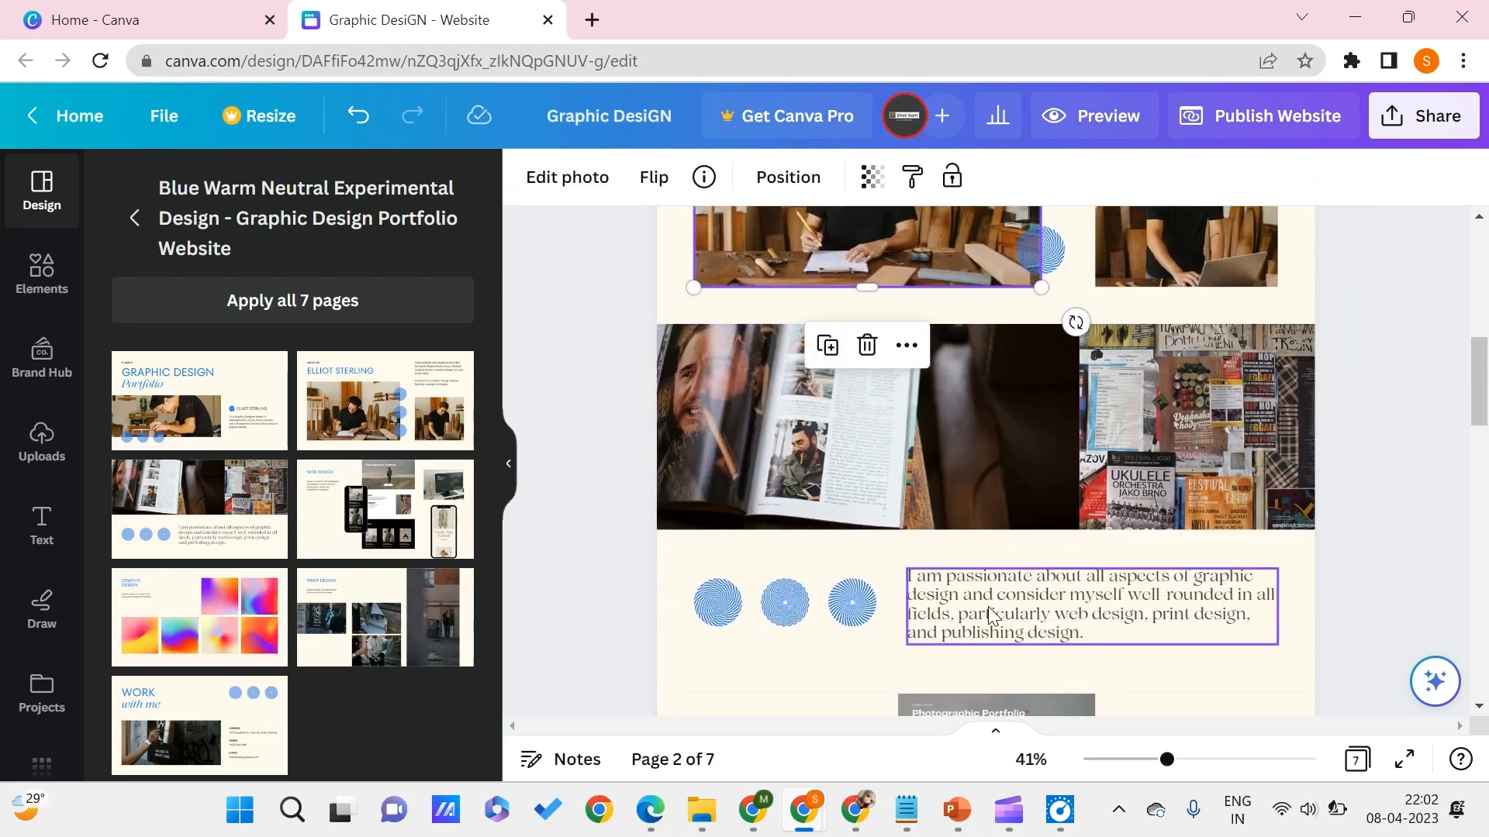
{"action": "scroll", "coordinate": [988, 606], "scroll_direction": "down", "scroll_amount": 10}
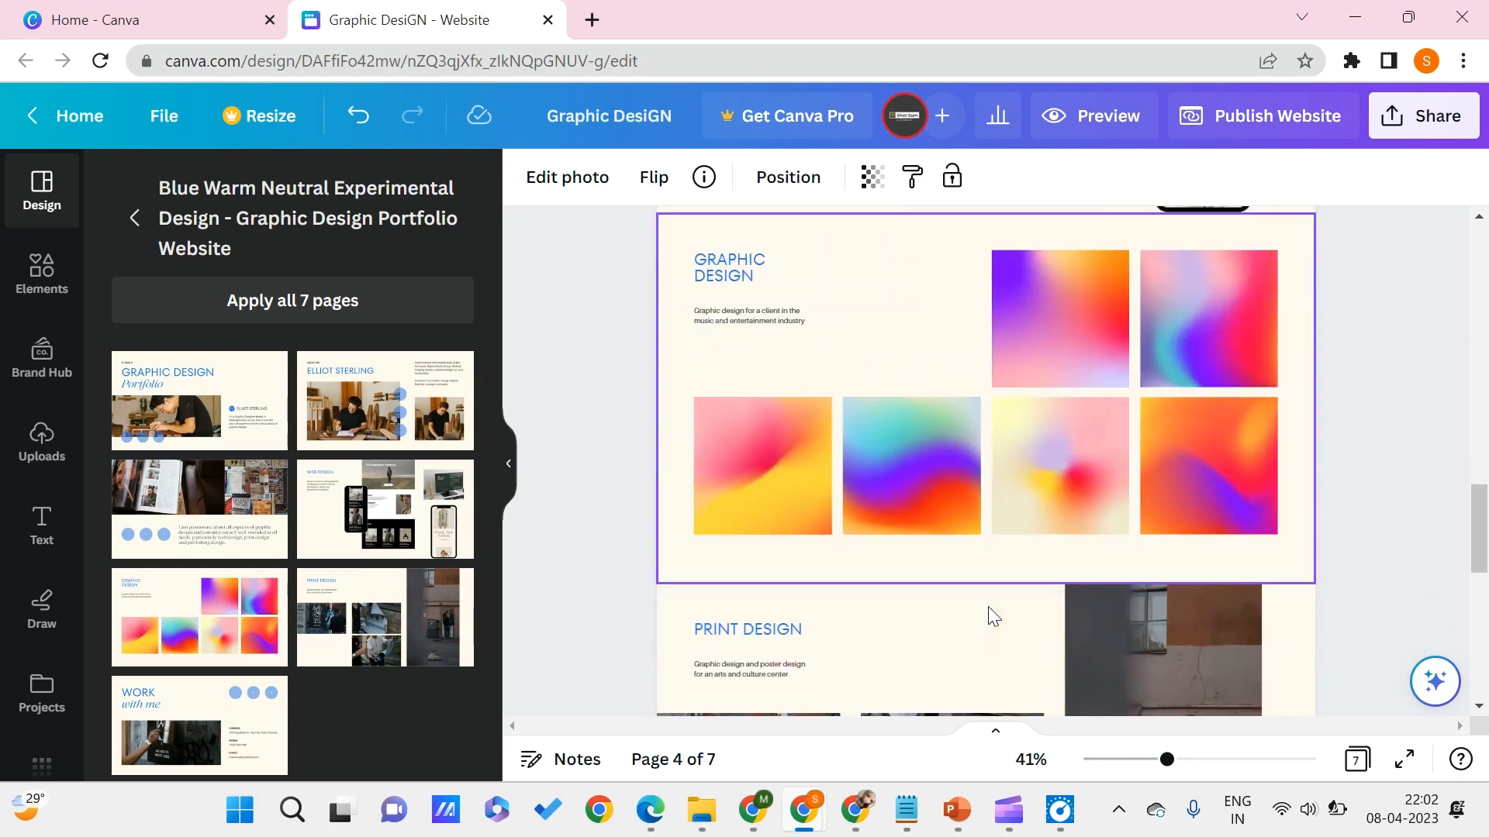
{"action": "scroll", "coordinate": [988, 606], "scroll_direction": "down", "scroll_amount": 12}
{"action": "scroll", "coordinate": [908, 458], "scroll_direction": "up", "scroll_amount": 1}
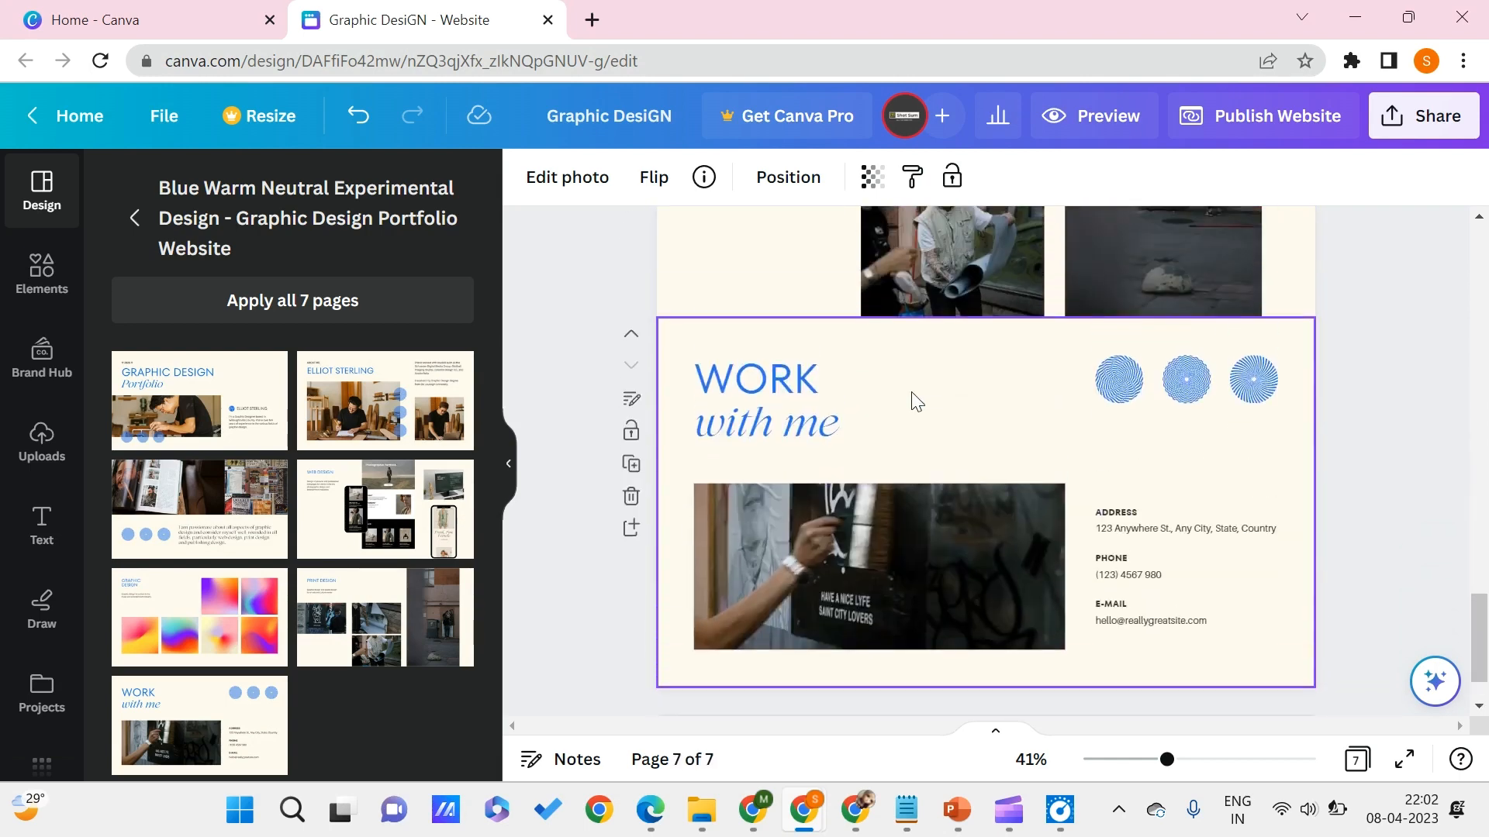
- Replace the Work with me page with the white and grey About Me template showing a man in a red shirt
{"action": "left_click", "coordinate": [151, 214]}
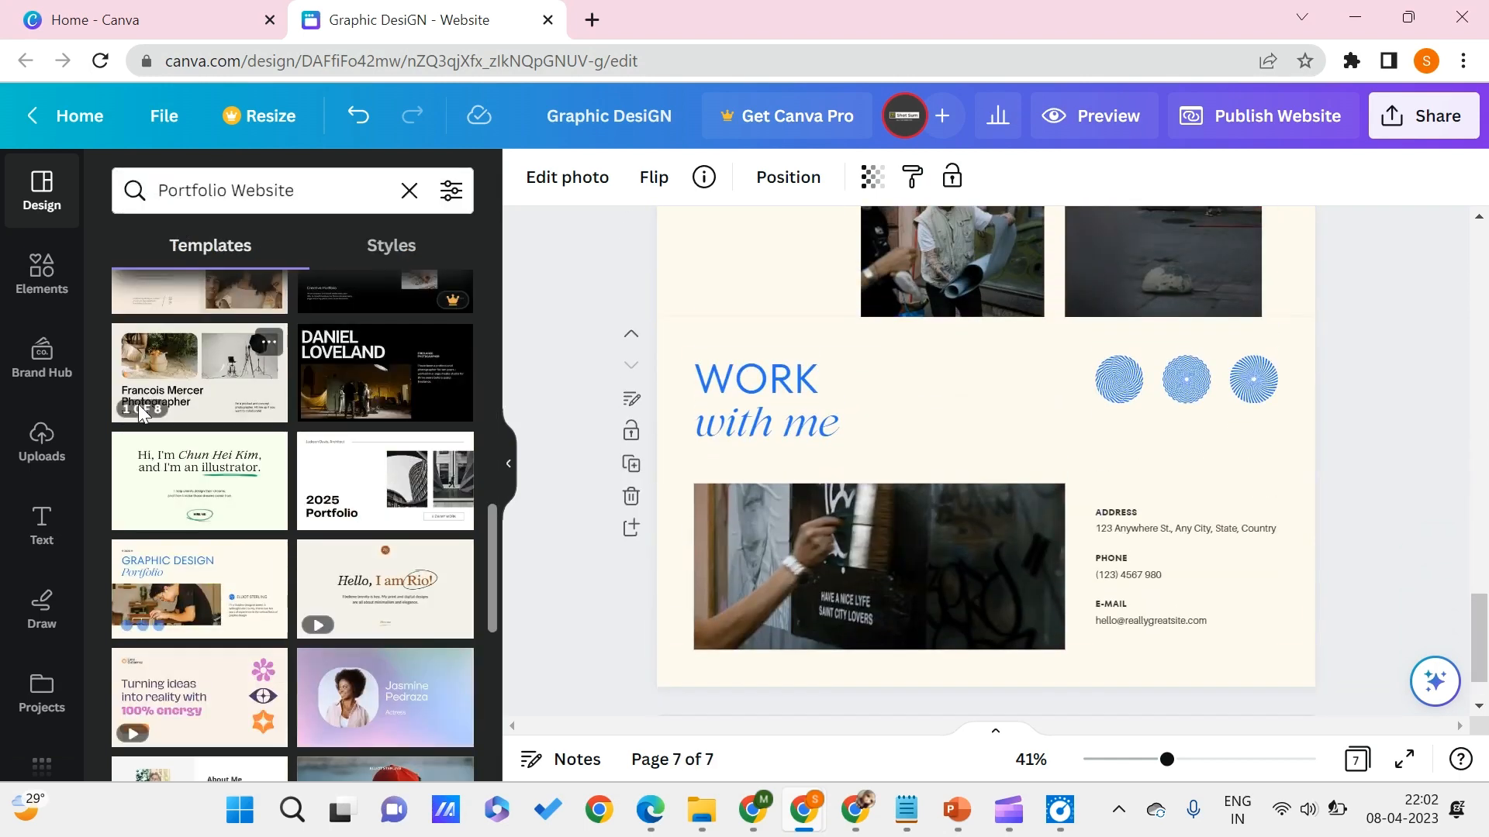
{"action": "scroll", "coordinate": [342, 582], "scroll_direction": "down", "scroll_amount": 2}
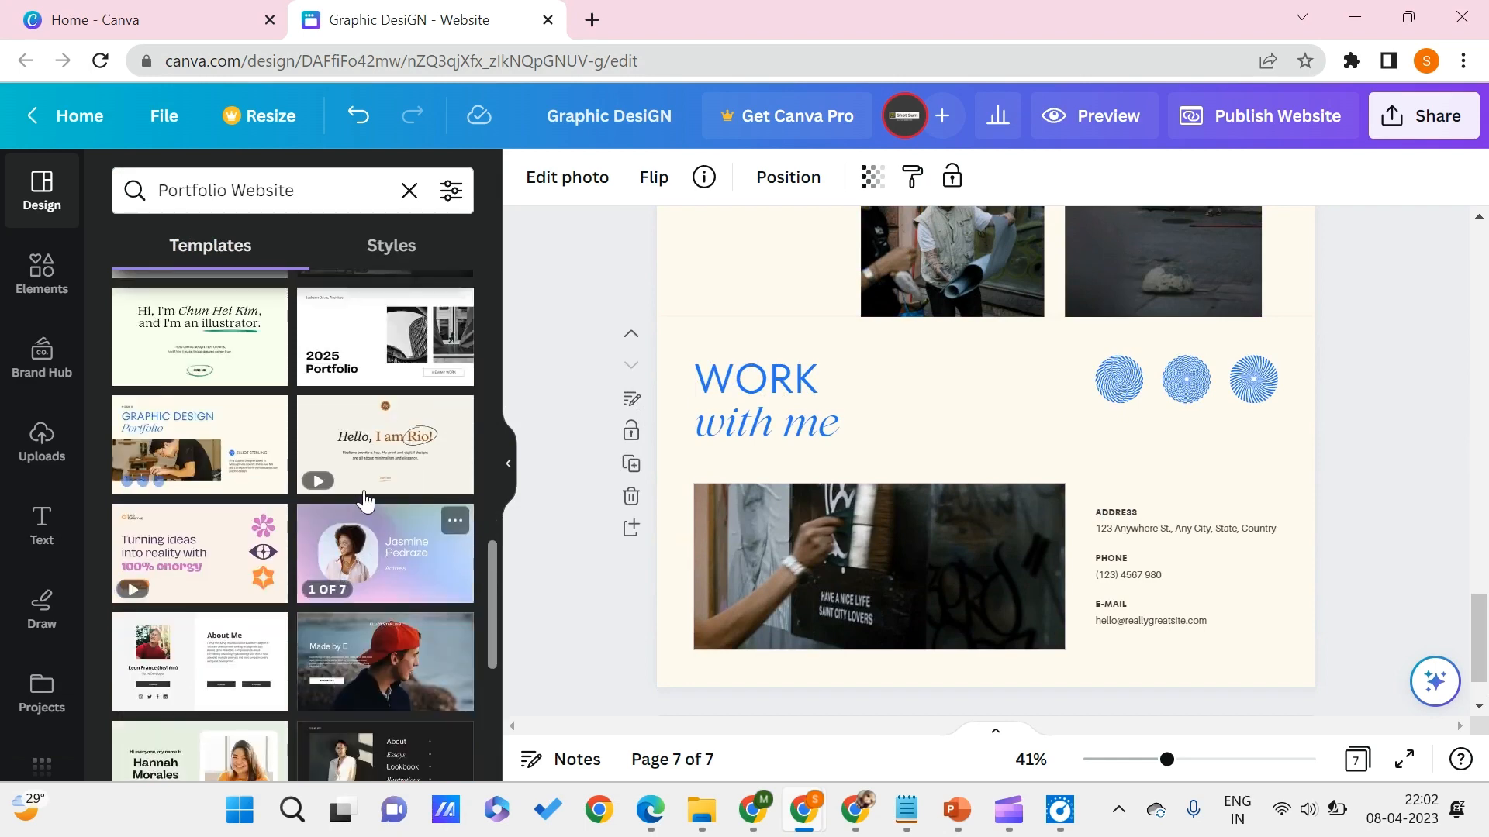
{"action": "scroll", "coordinate": [341, 384], "scroll_direction": "down", "scroll_amount": 4}
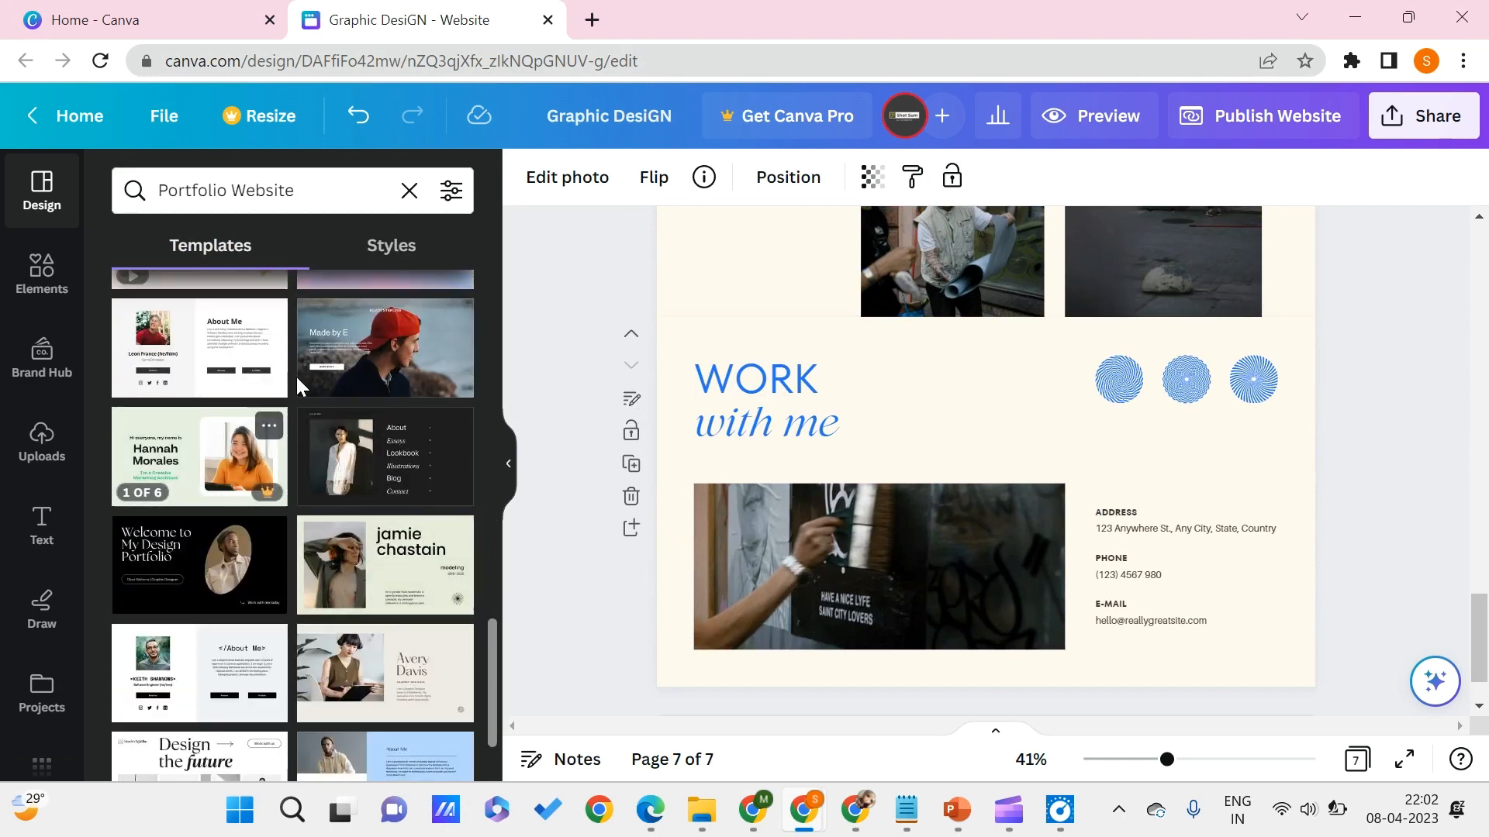
{"action": "left_click", "coordinate": [249, 361]}
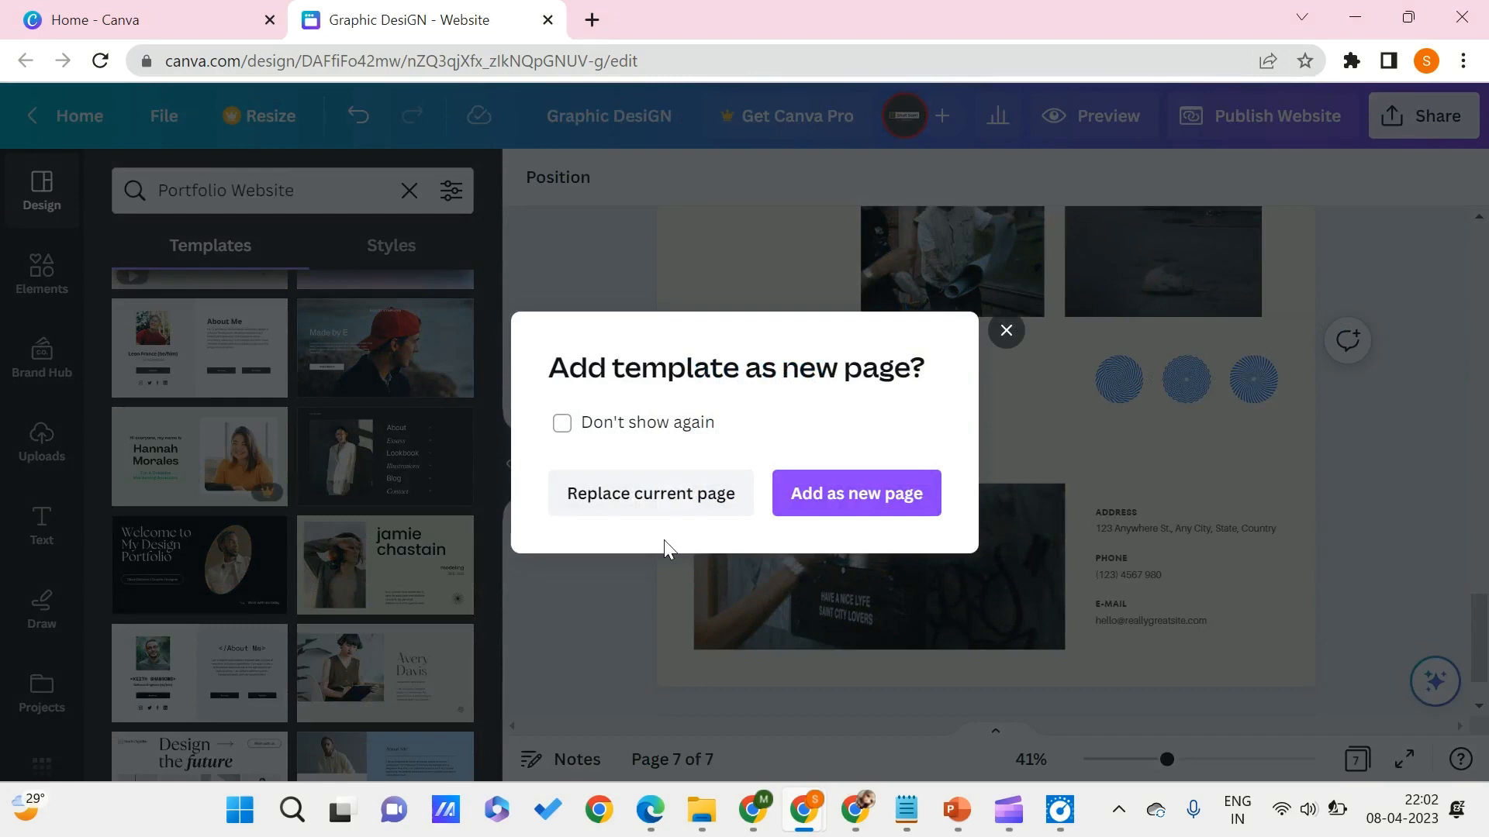
{"action": "left_click", "coordinate": [732, 490]}
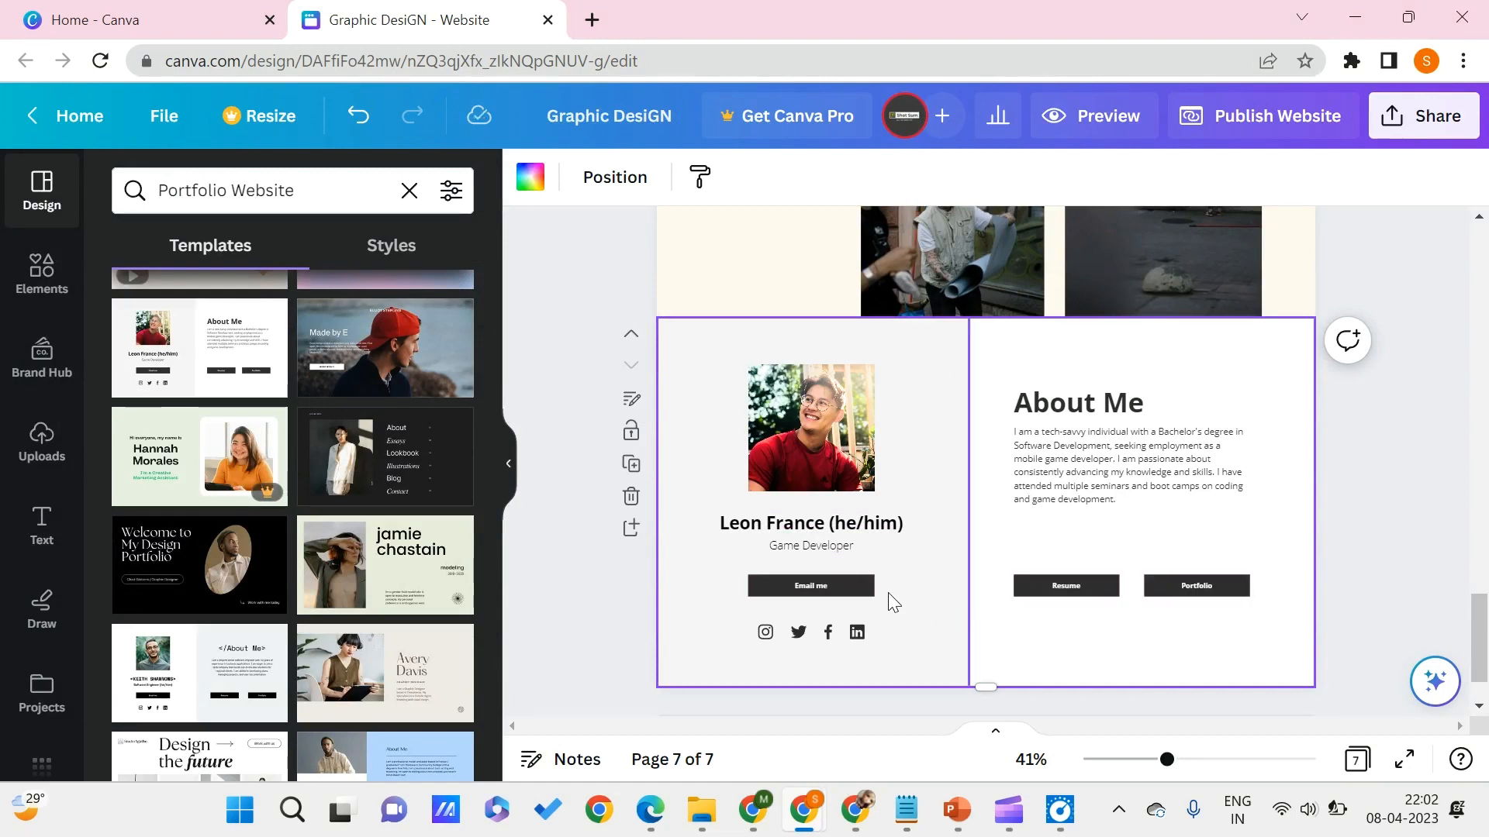
- Check the additional formatting options for the Email me button on the About Me page
{"action": "left_click", "coordinate": [829, 583]}
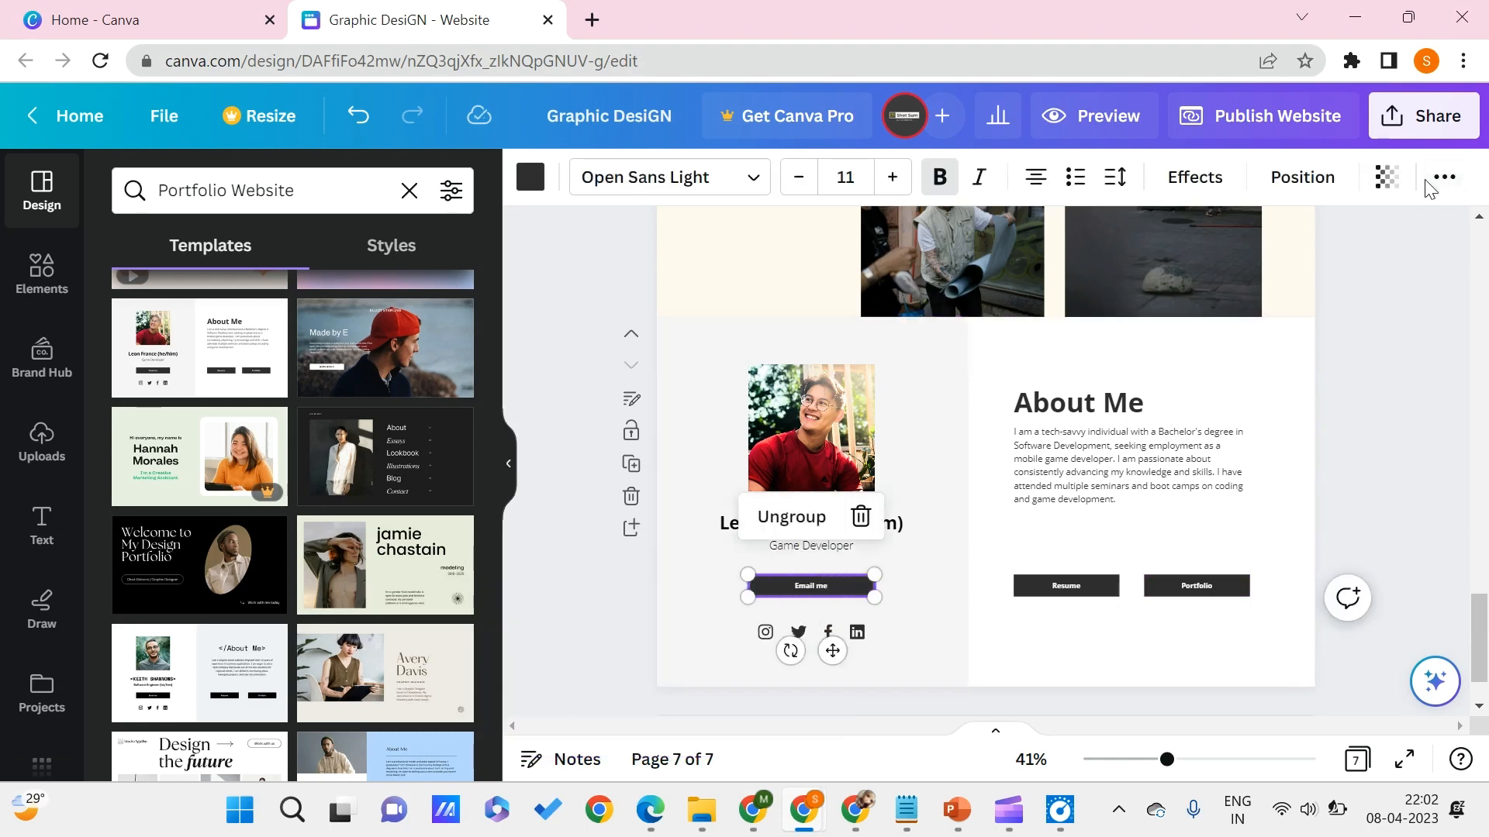
{"action": "left_click", "coordinate": [1451, 184]}
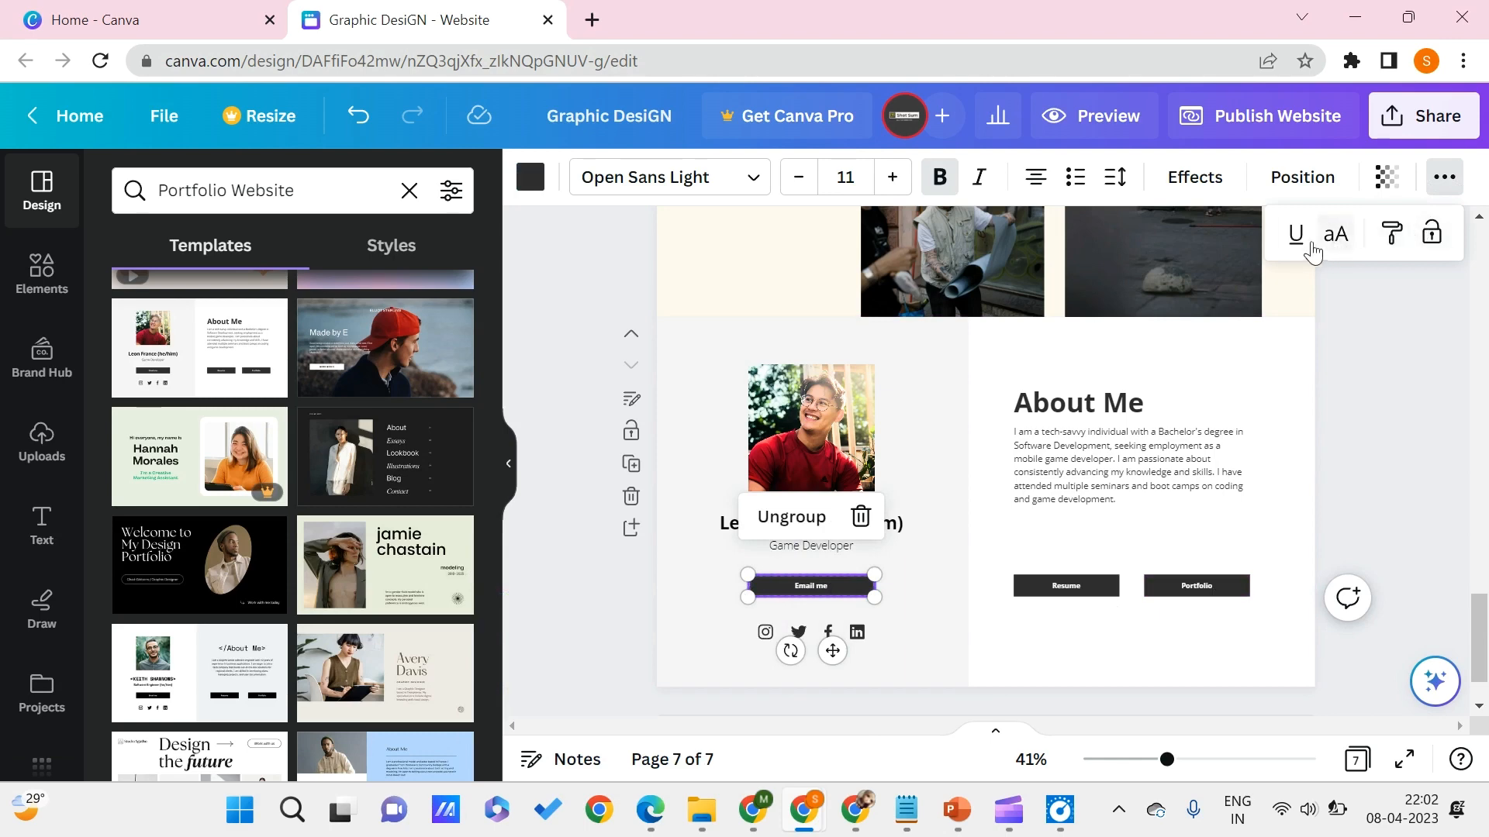
{"action": "left_click", "coordinate": [670, 606]}
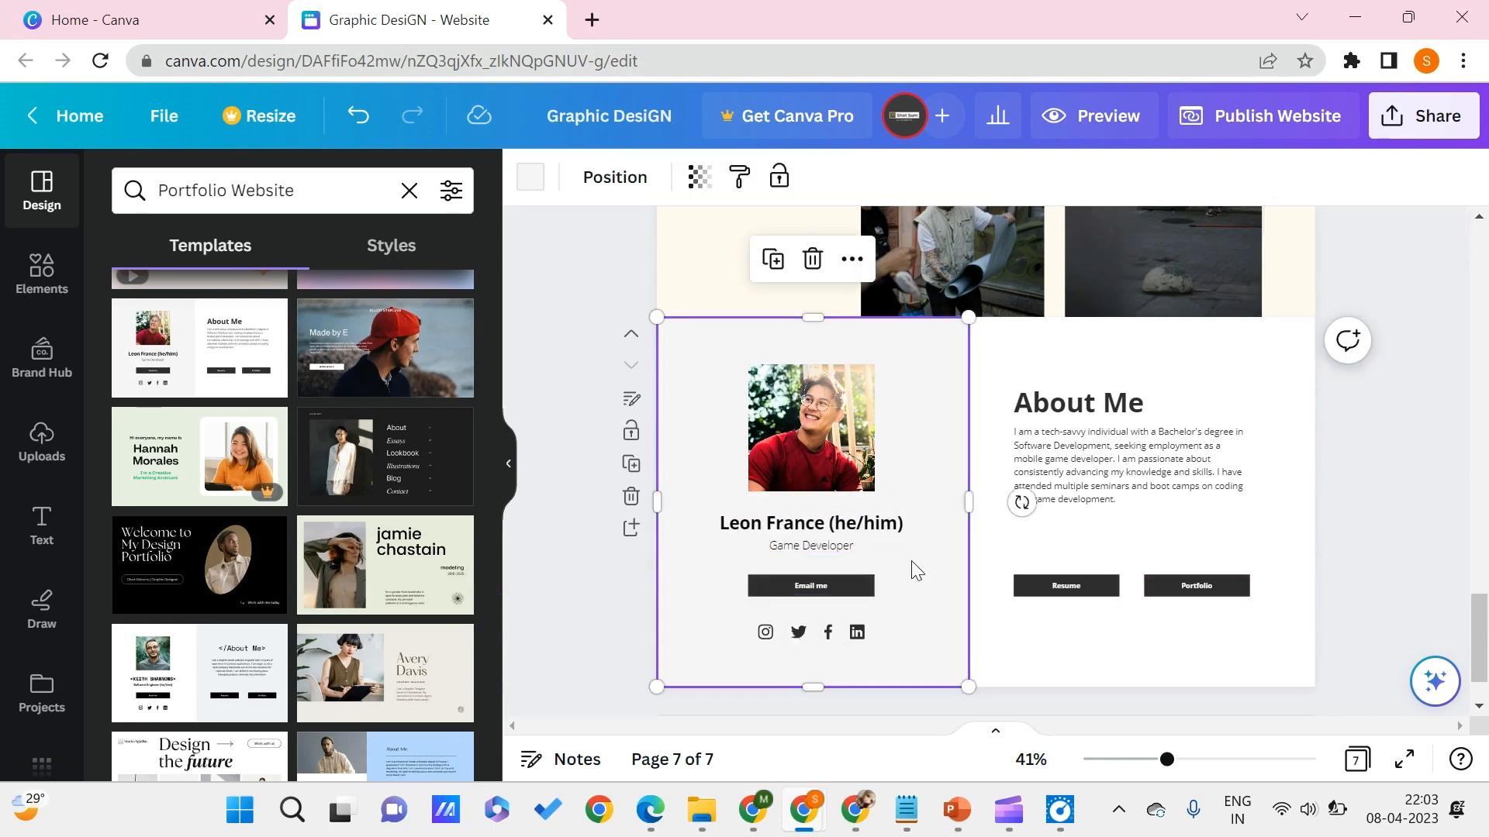
- Link the Email me button on the About Me page to a mailto: link with the contact's e-mail address
{"action": "double_click", "coordinate": [794, 591]}
{"action": "right_click", "coordinate": [794, 597]}
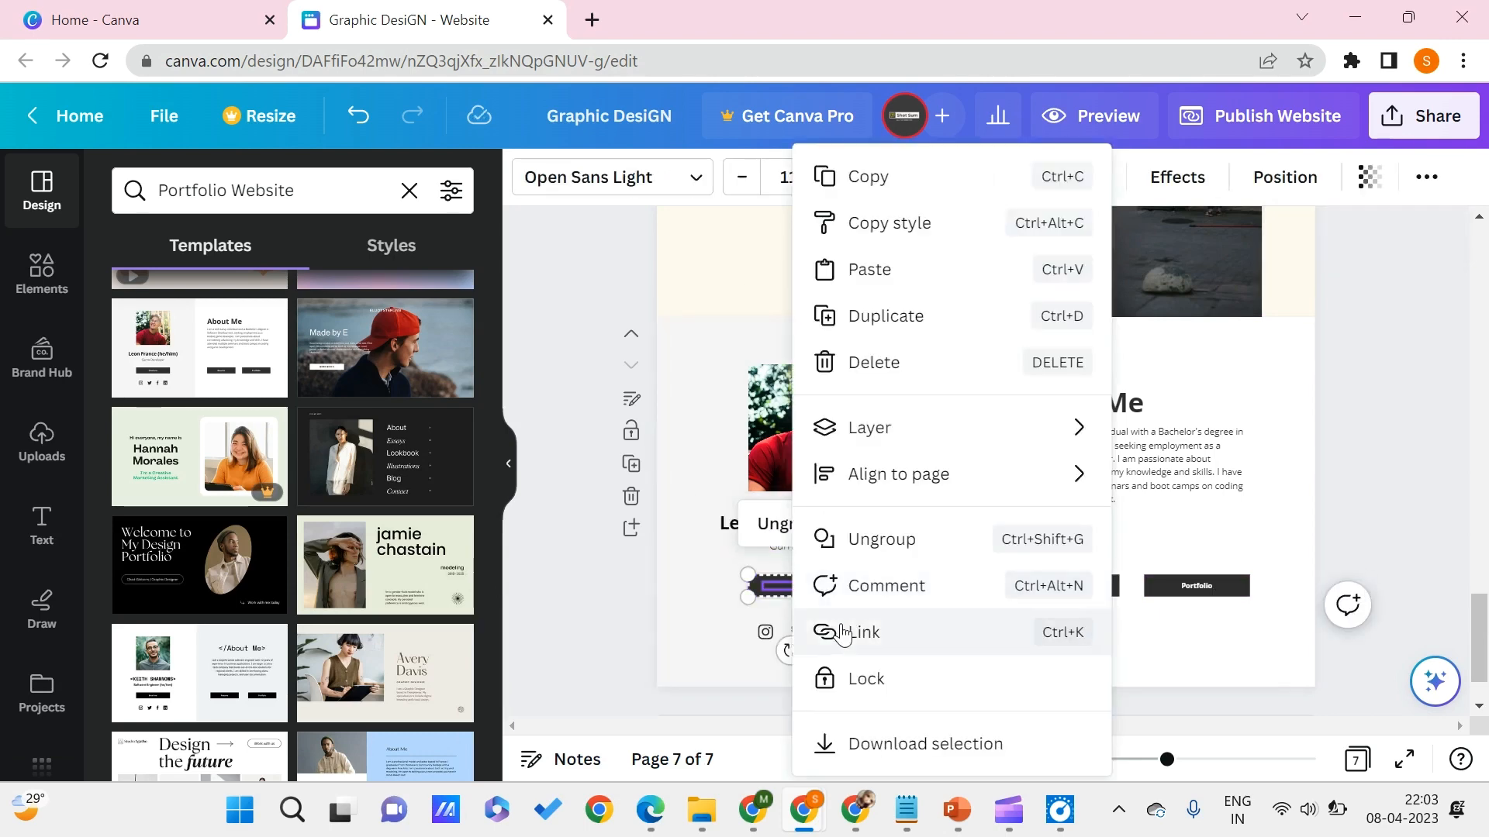
{"action": "left_click", "coordinate": [863, 651]}
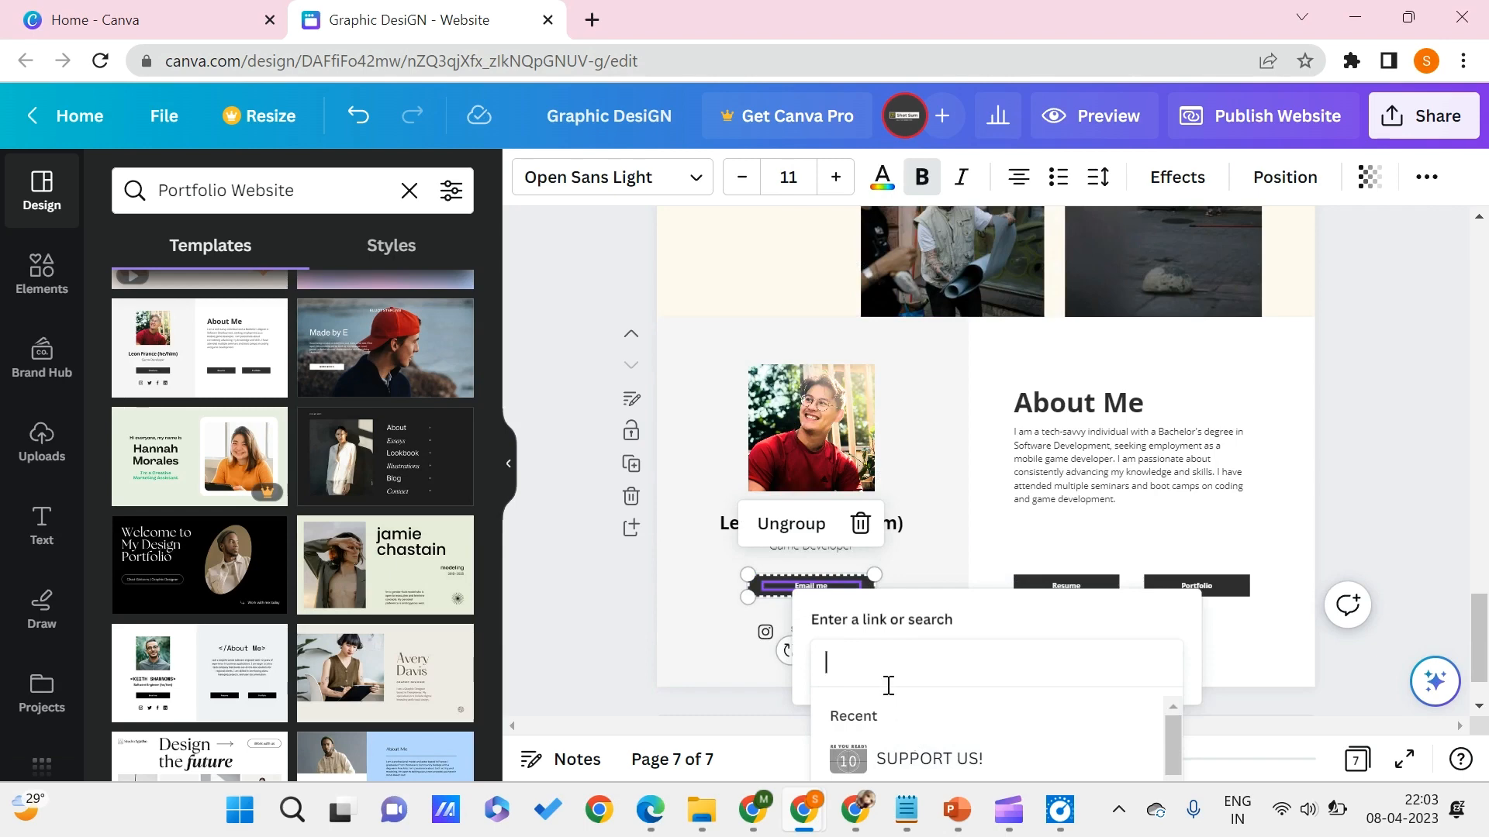
{"action": "type", "text": "MAI"}
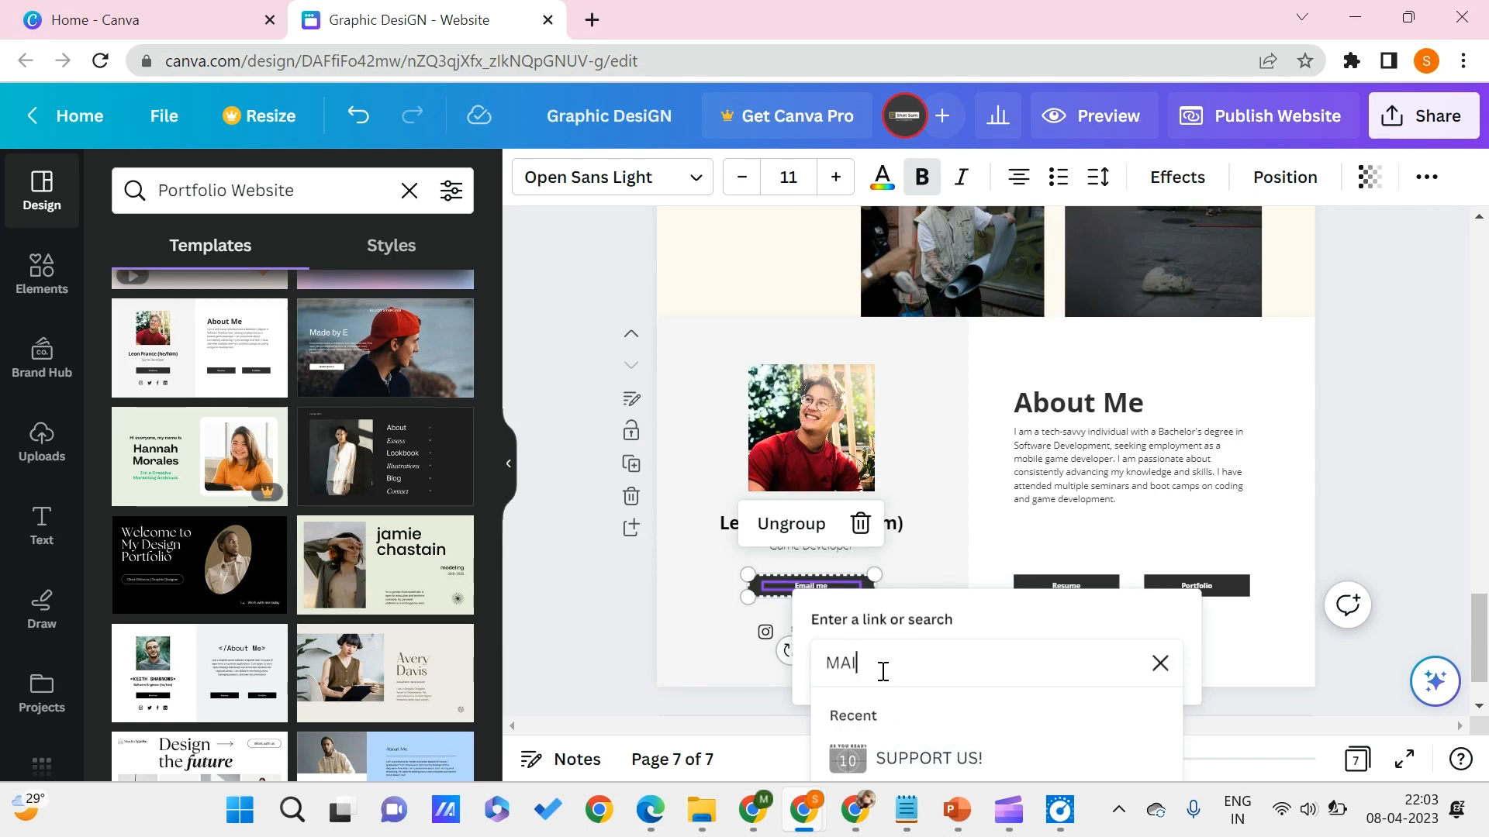
{"action": "key", "text": "BackSpace"}
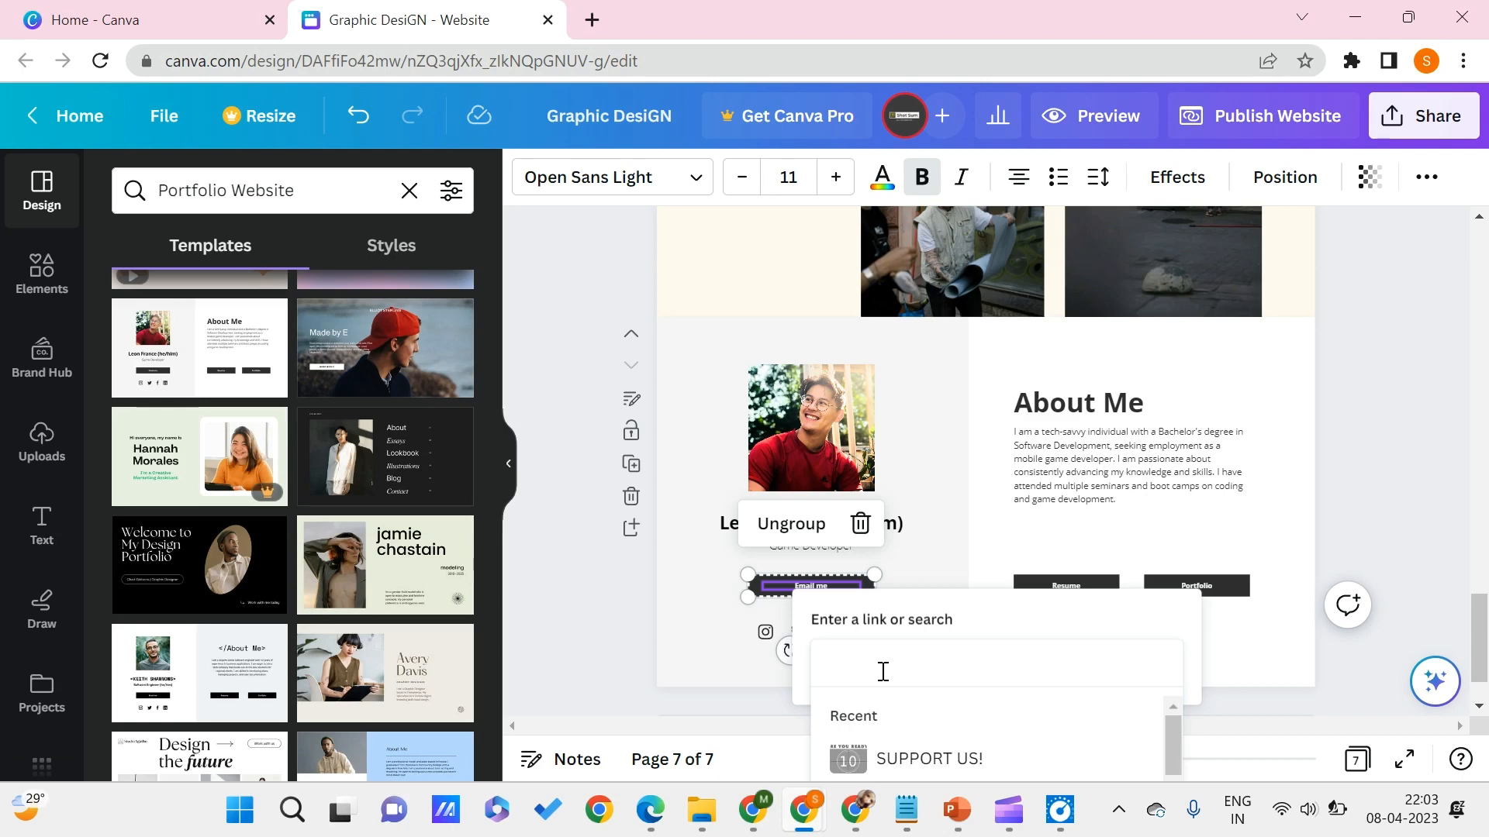
{"action": "type", "text": "mail"}
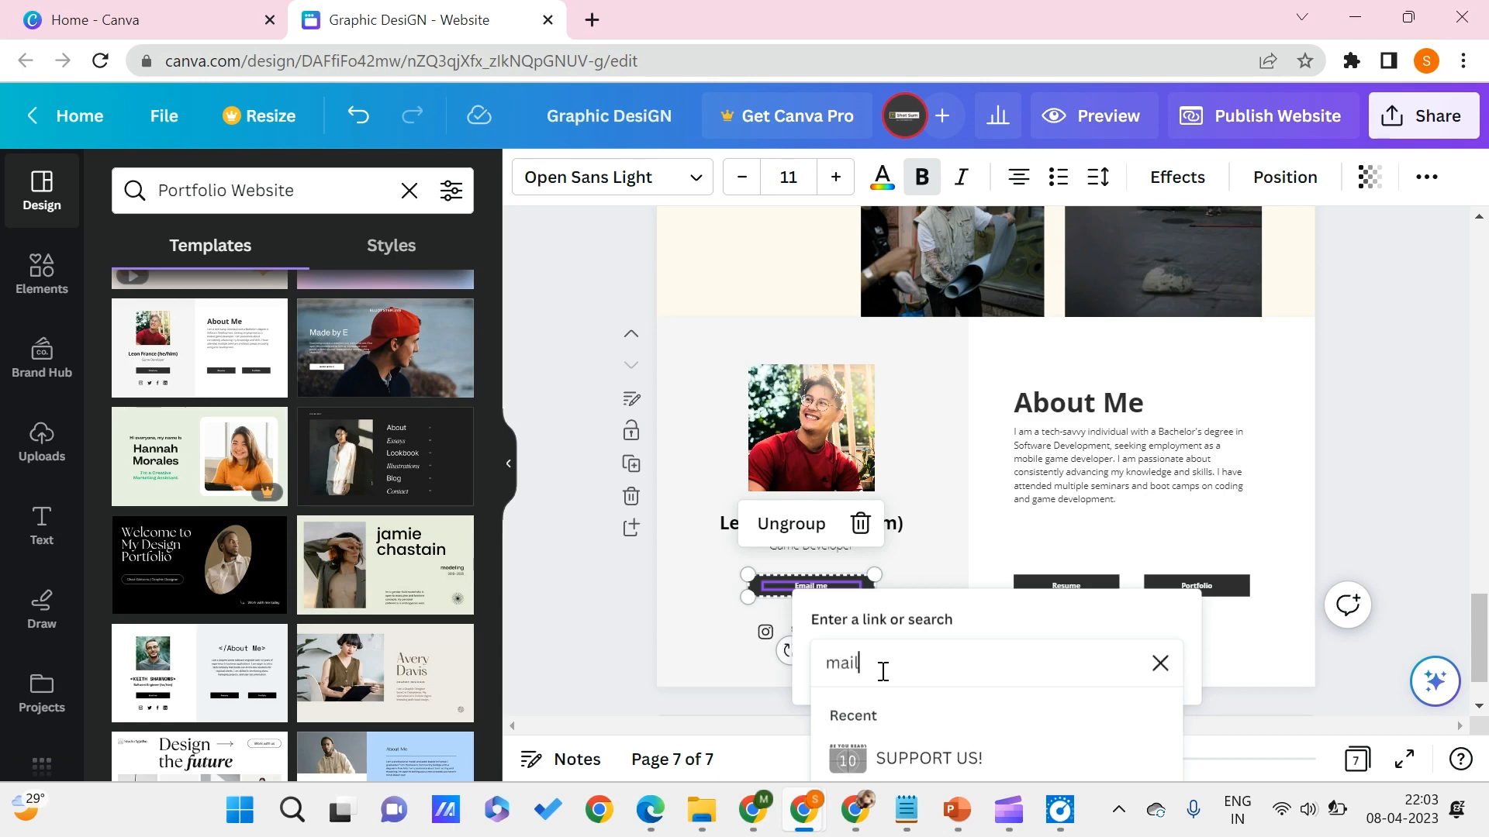
{"action": "type", "text": "to:"}
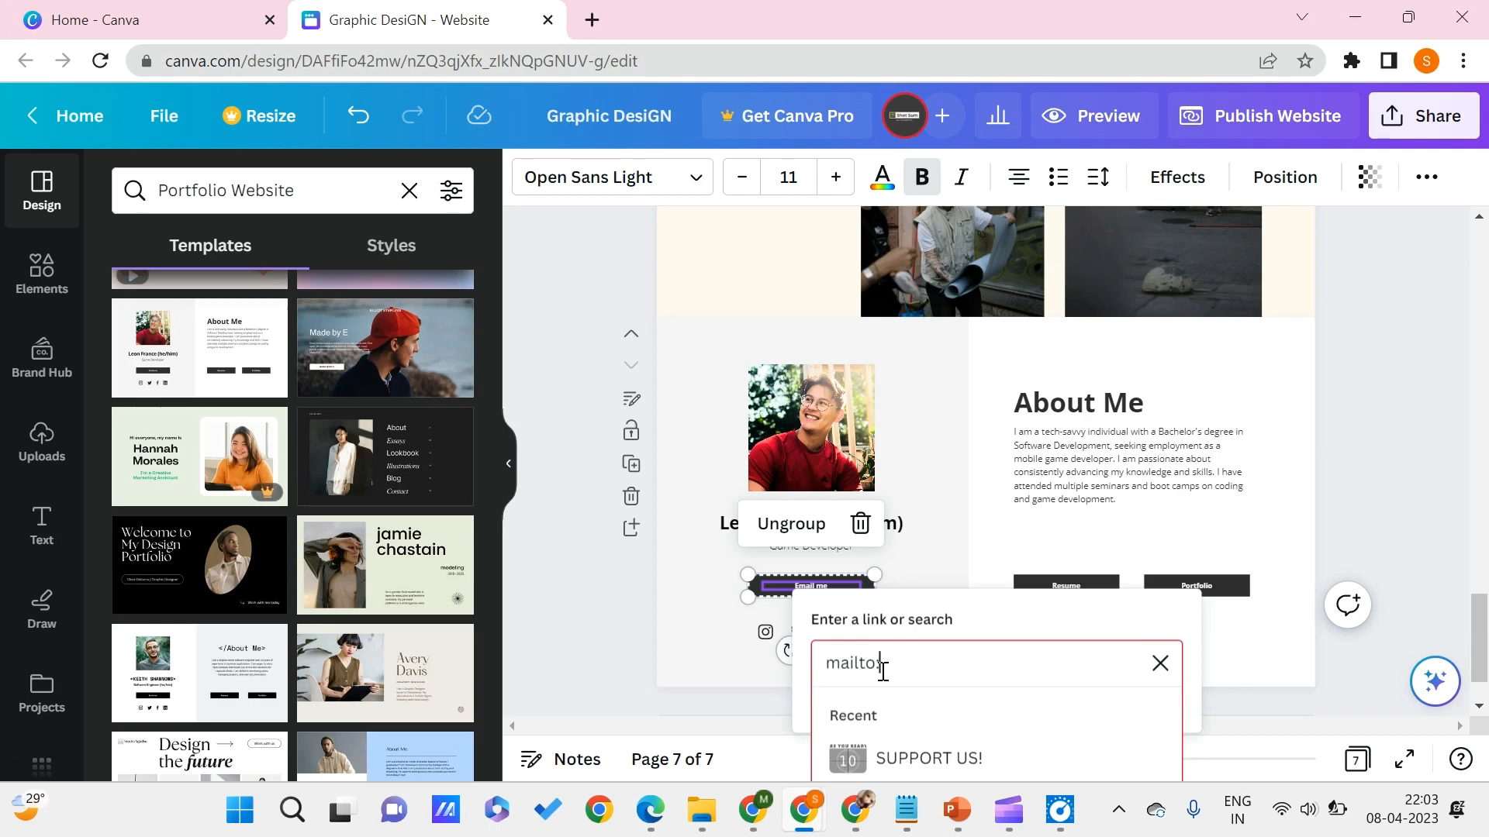
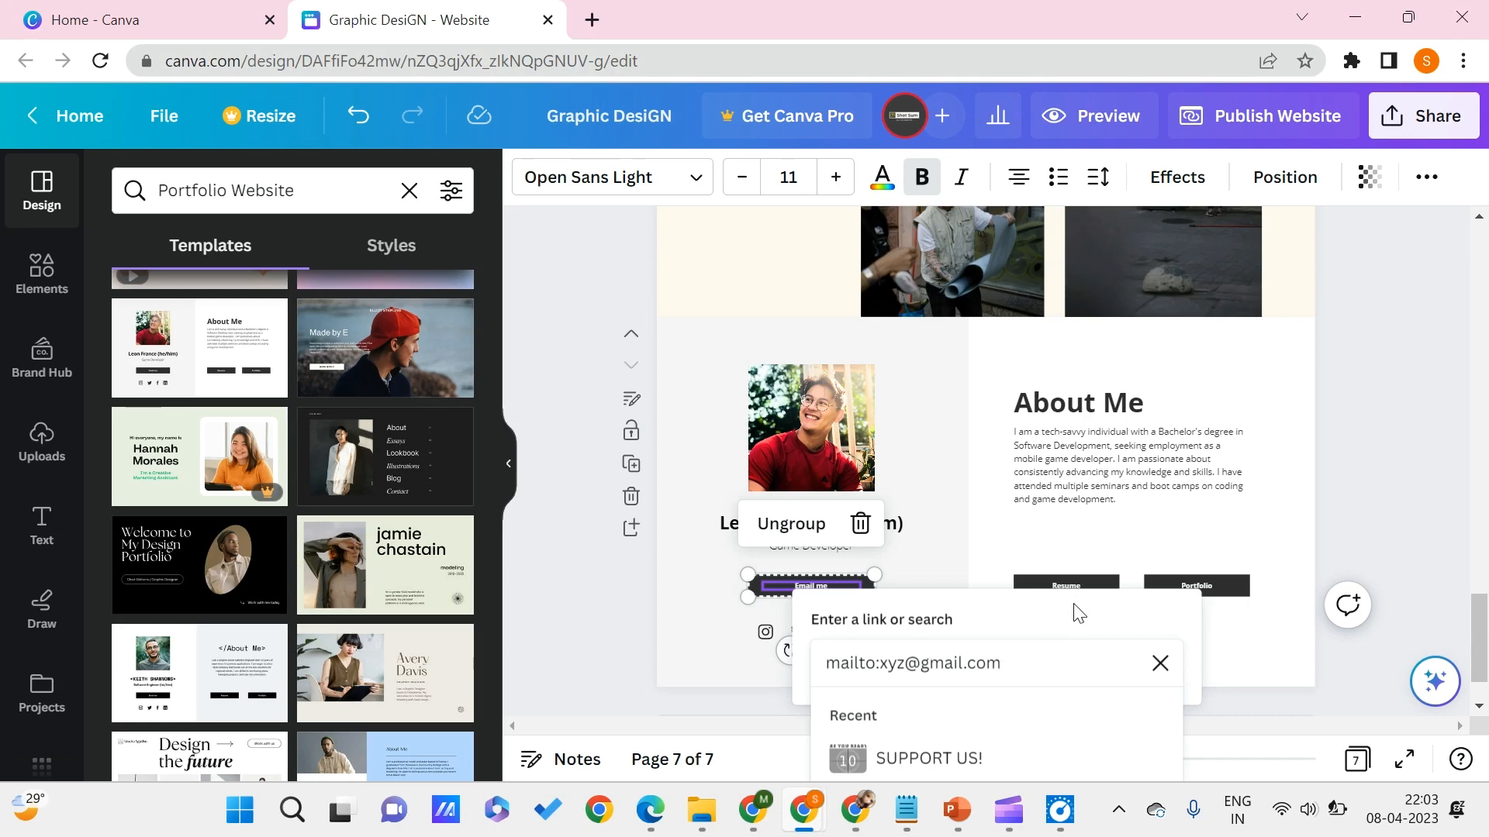
{"action": "key", "text": "Return"}
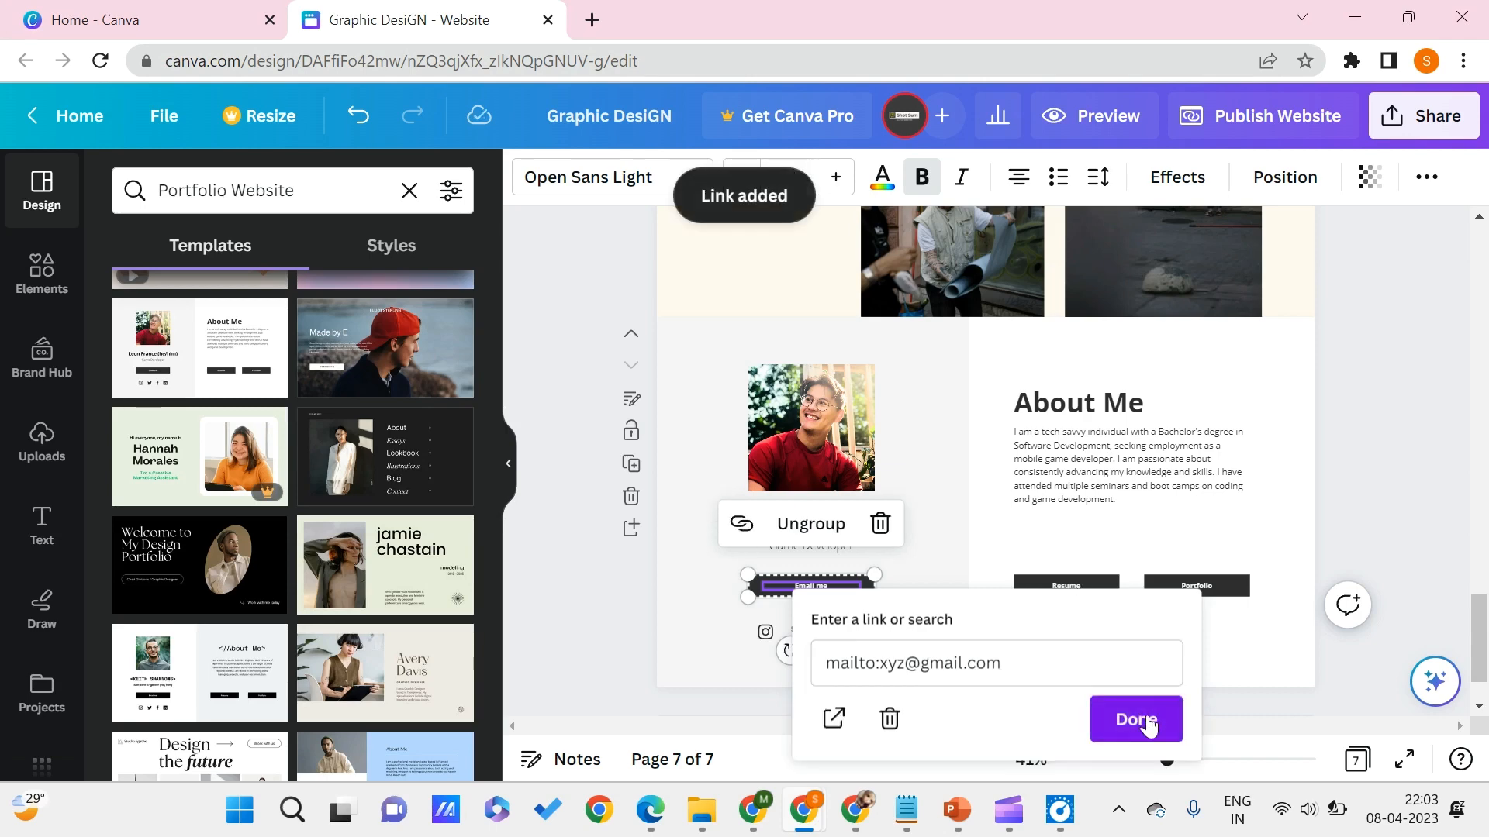
{"action": "left_click", "coordinate": [1144, 721]}
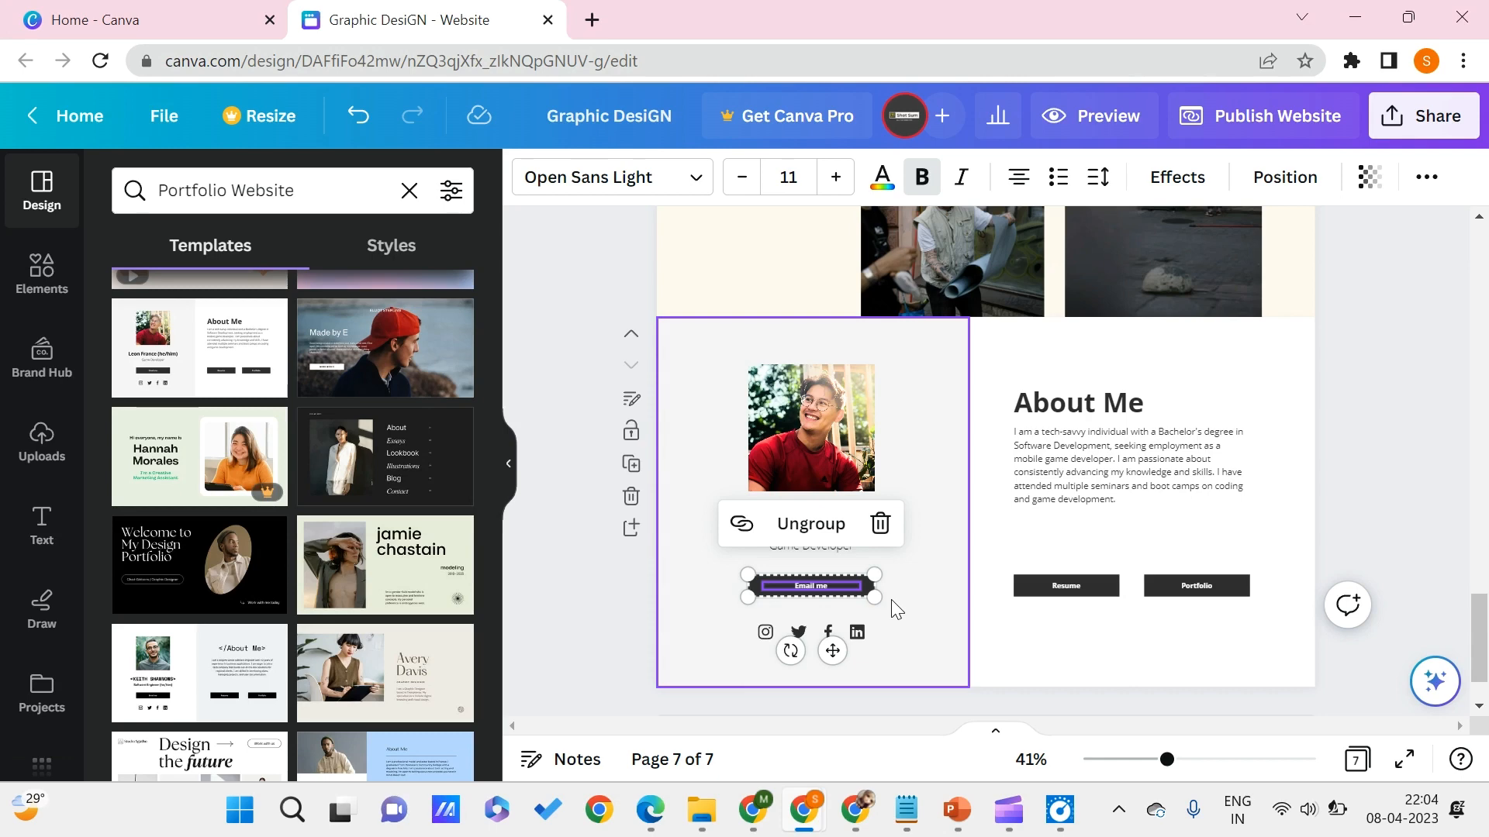
- Replace the Portfolio button's label on the About Me page with CONNEXT WITH ME
{"action": "left_click", "coordinate": [1070, 589]}
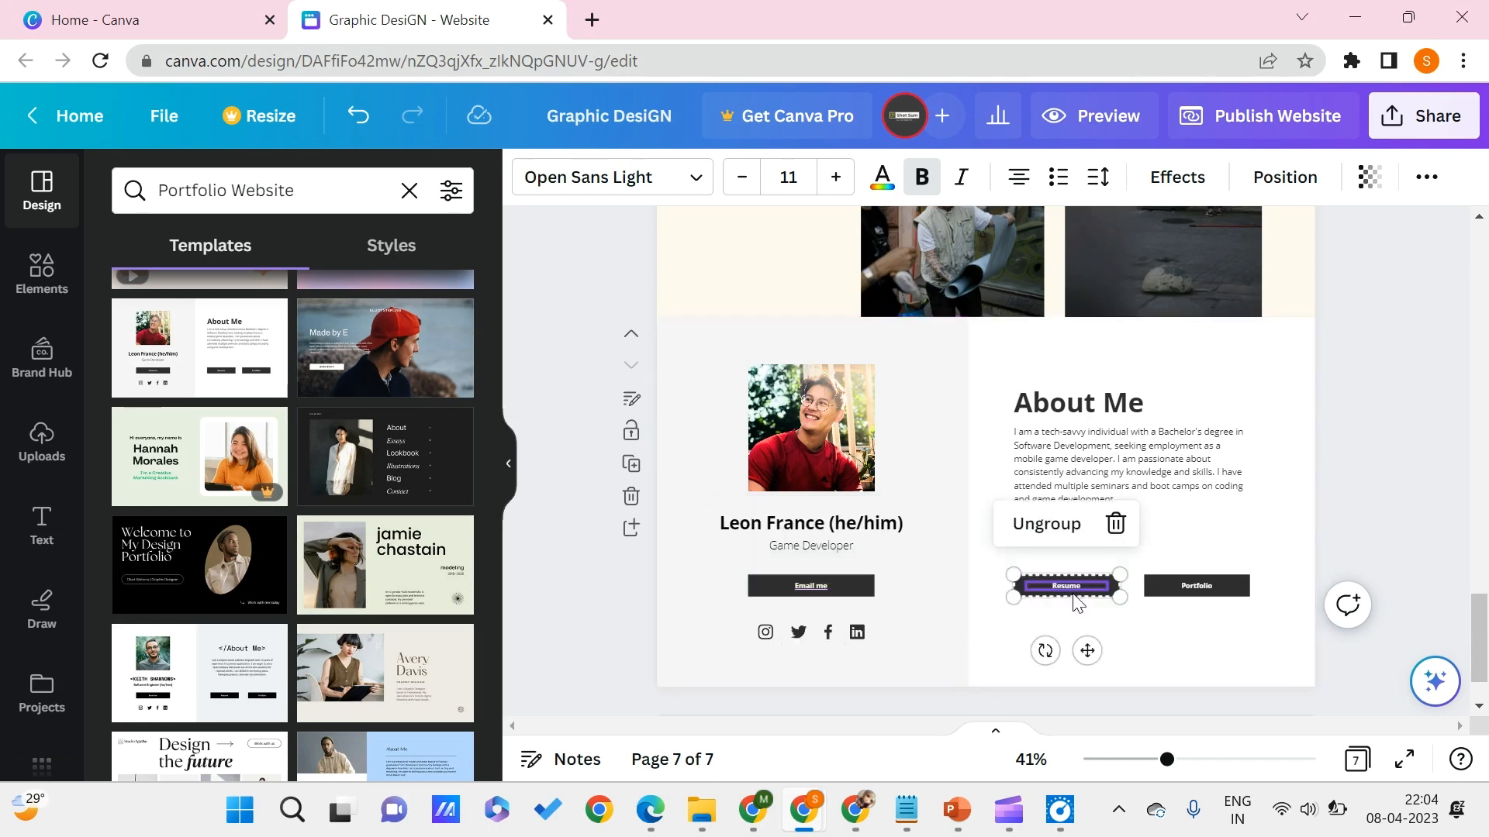
{"action": "left_click", "coordinate": [1188, 598]}
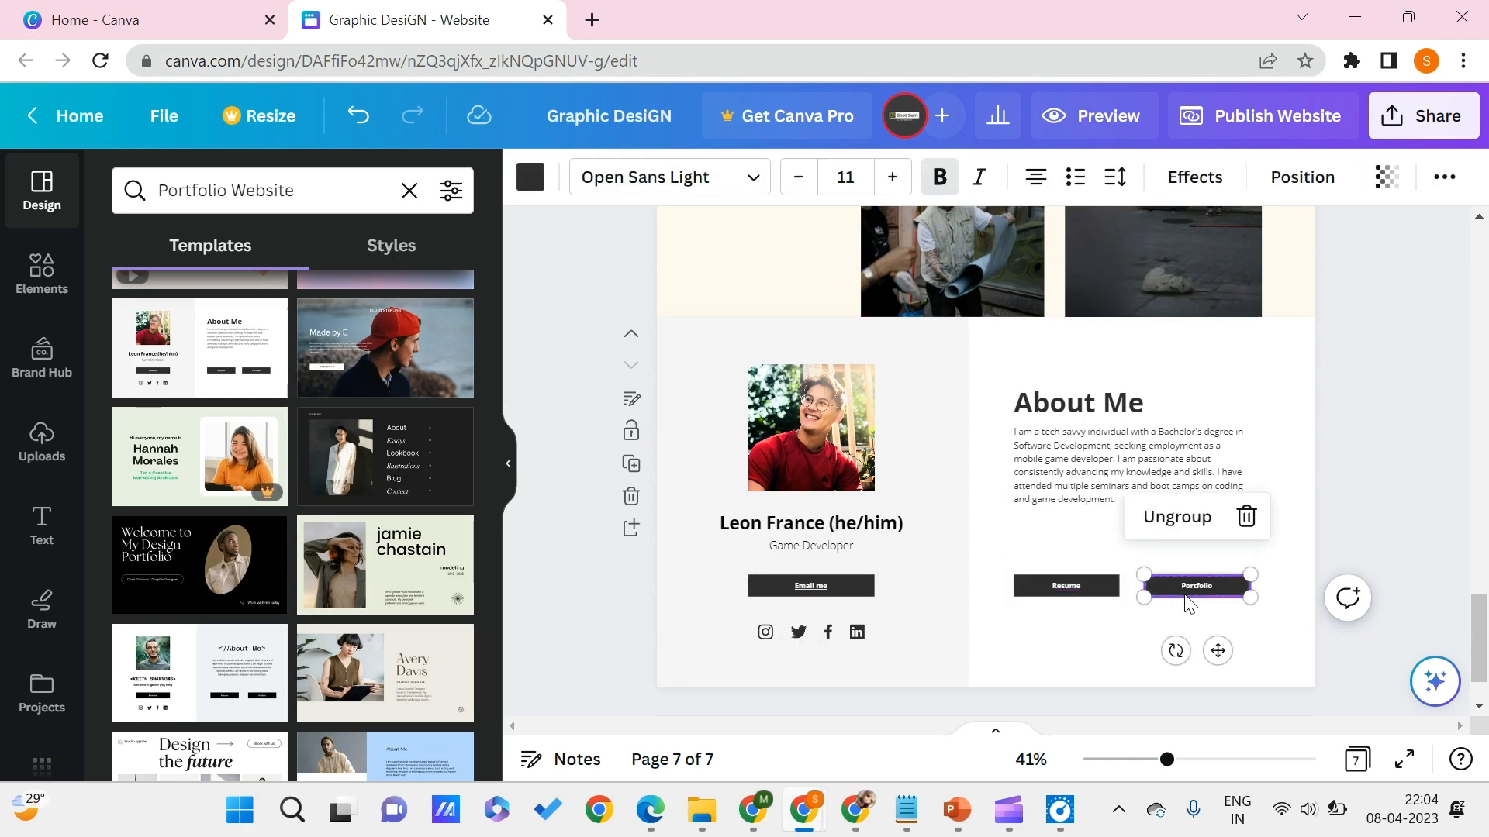
{"action": "left_click", "coordinate": [1085, 630]}
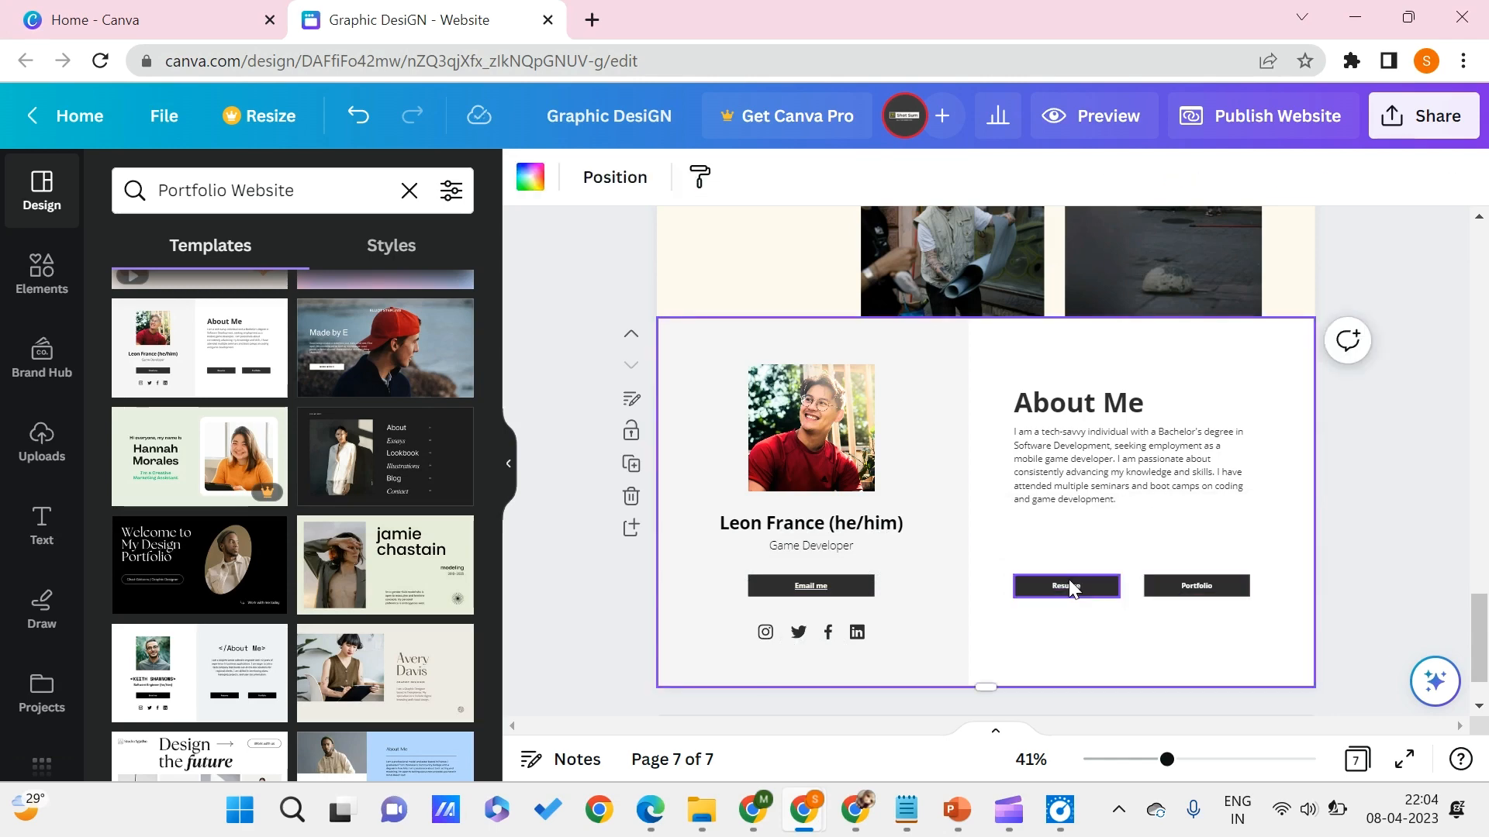
{"action": "left_click", "coordinate": [1194, 587]}
{"action": "left_click", "coordinate": [1194, 587]}
{"action": "double_click", "coordinate": [1195, 588]}
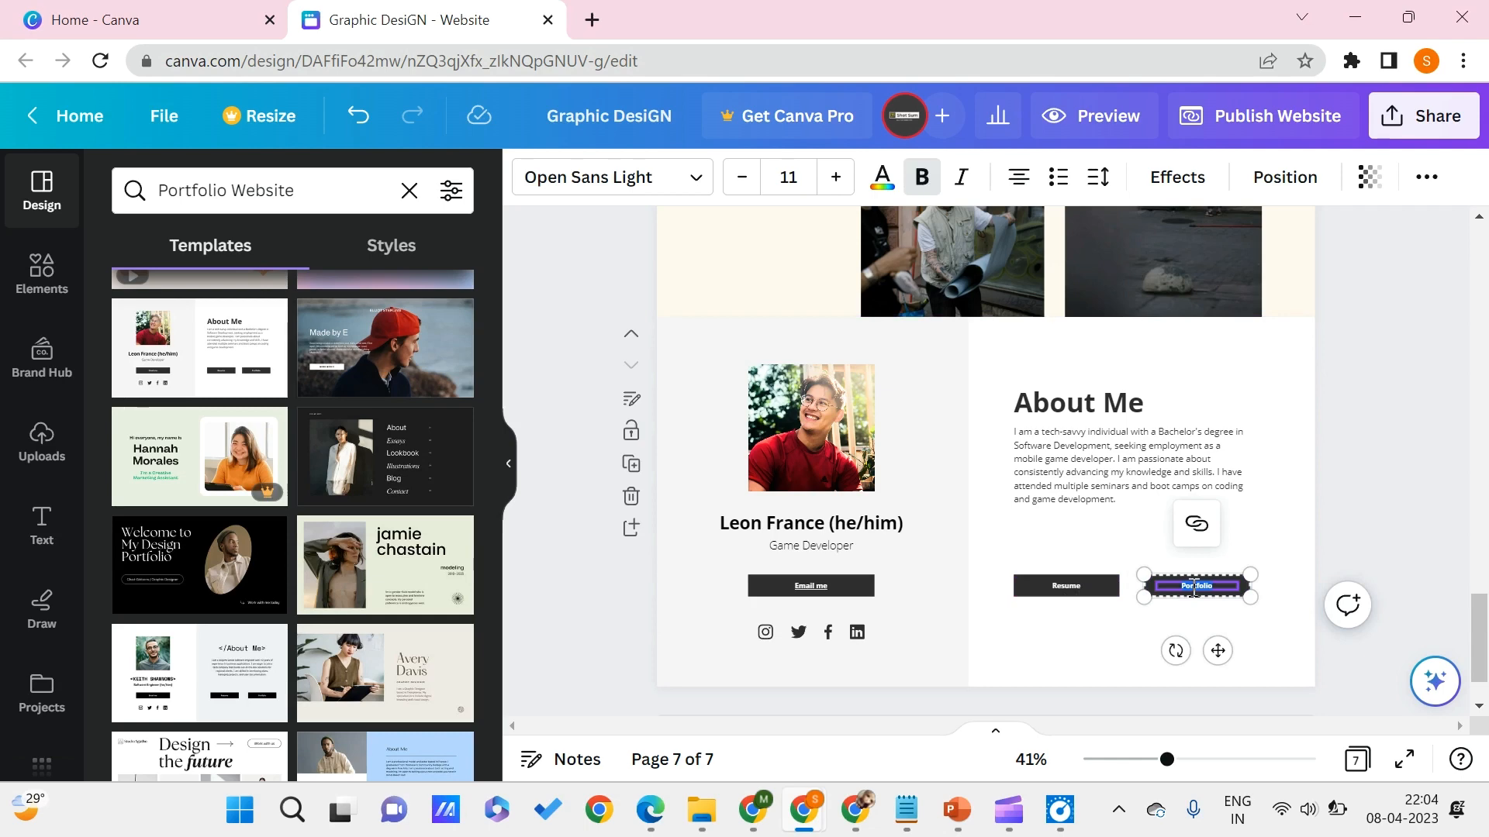
{"action": "type", "text": "CH"}
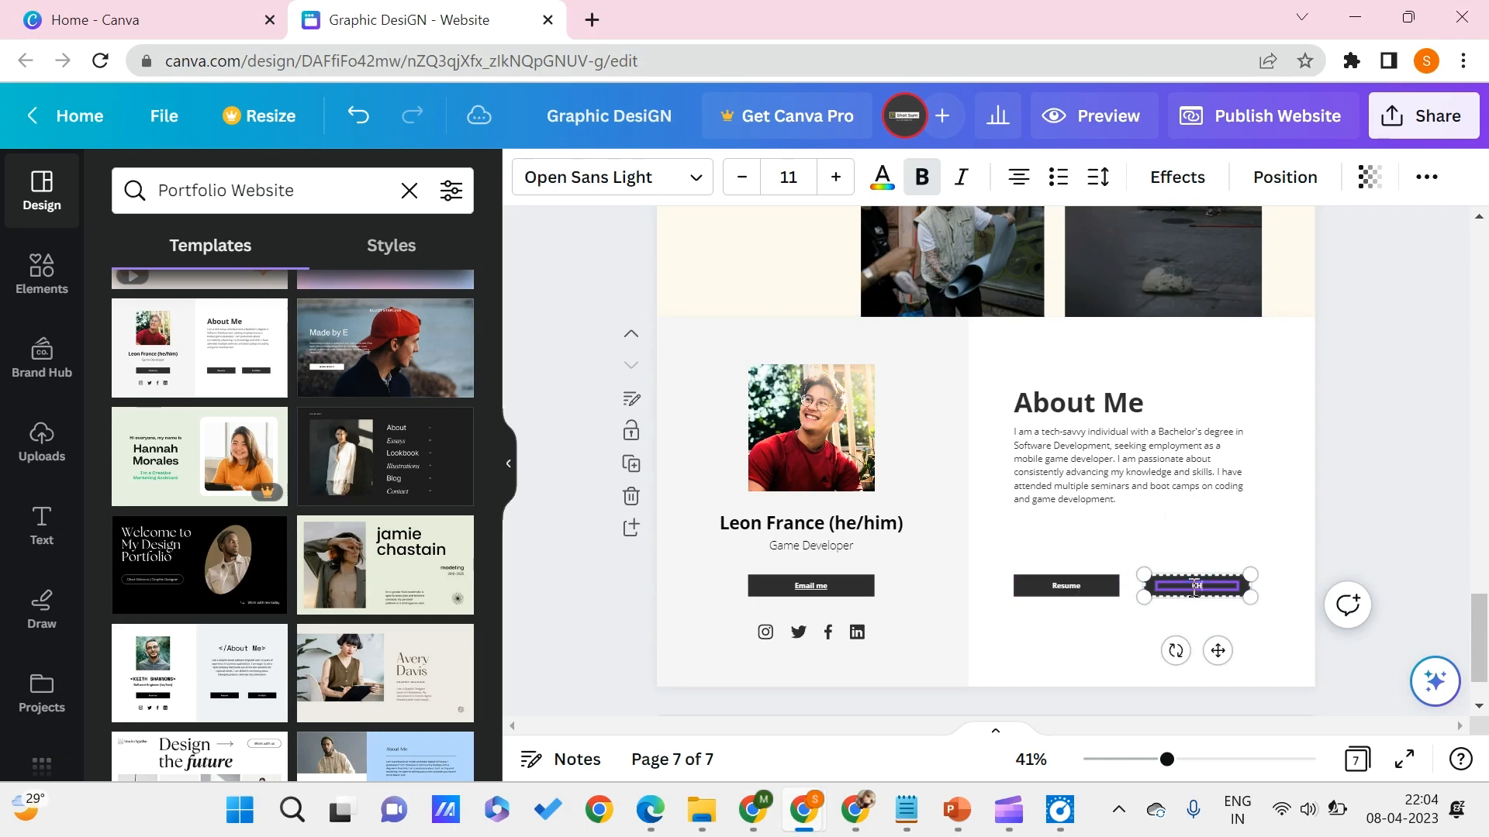
{"action": "type", "text": "AT W"}
{"action": "type", "text": "O"}
{"action": "type", "text": "NNECT WITH ME"}
{"action": "left_click", "coordinate": [1104, 550]}
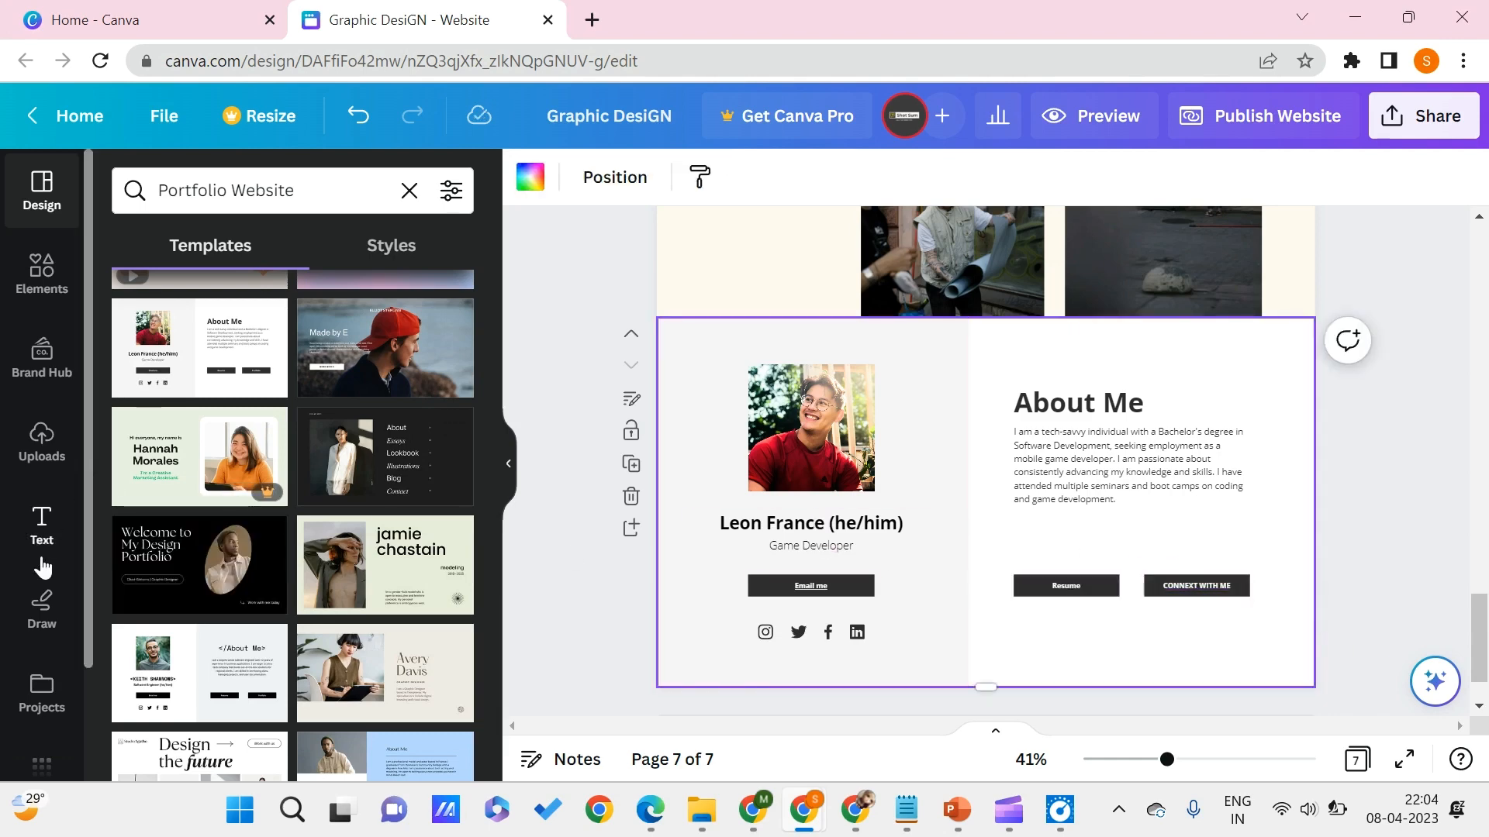
- Browse the available design styles, including the recently used ones, the font and color combinations, and the color palettes
{"action": "scroll", "coordinate": [10, 426], "scroll_direction": "down", "scroll_amount": 2}
{"action": "scroll", "coordinate": [73, 361], "scroll_direction": "up", "scroll_amount": 2}
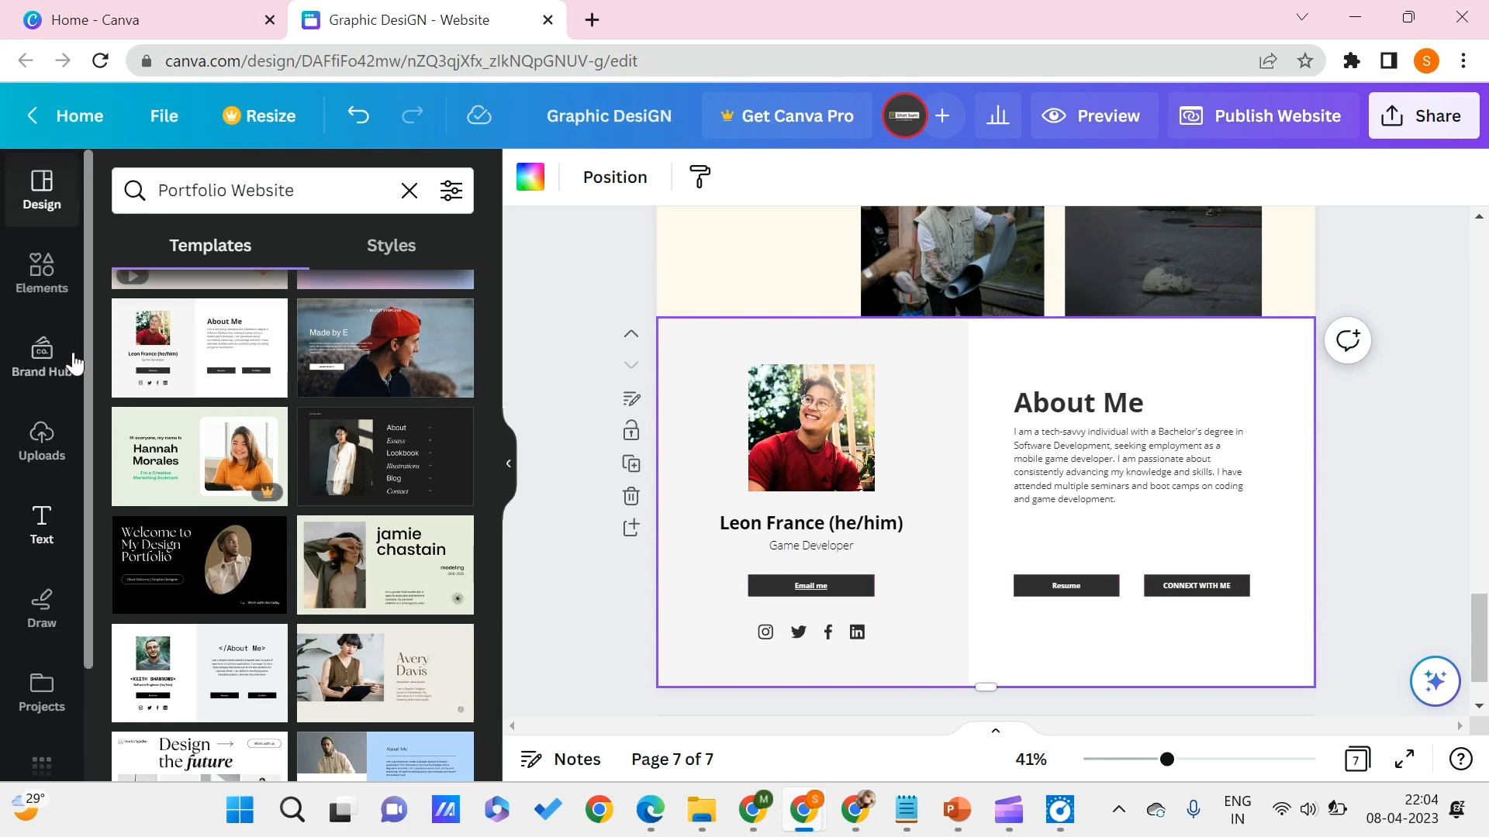
{"action": "left_click", "coordinate": [65, 289]}
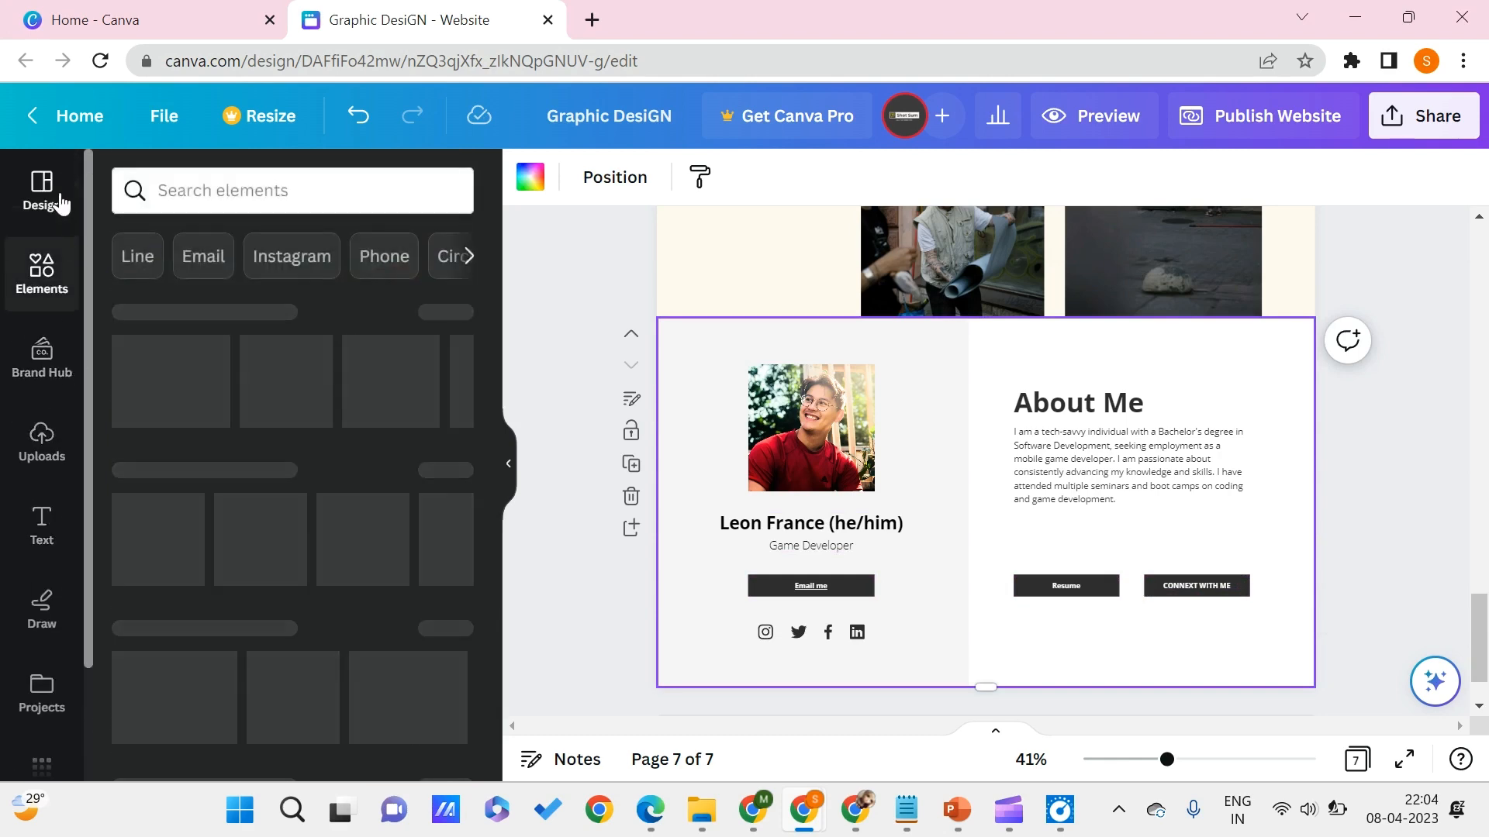
{"action": "left_click", "coordinate": [60, 203]}
{"action": "left_click", "coordinate": [391, 245]}
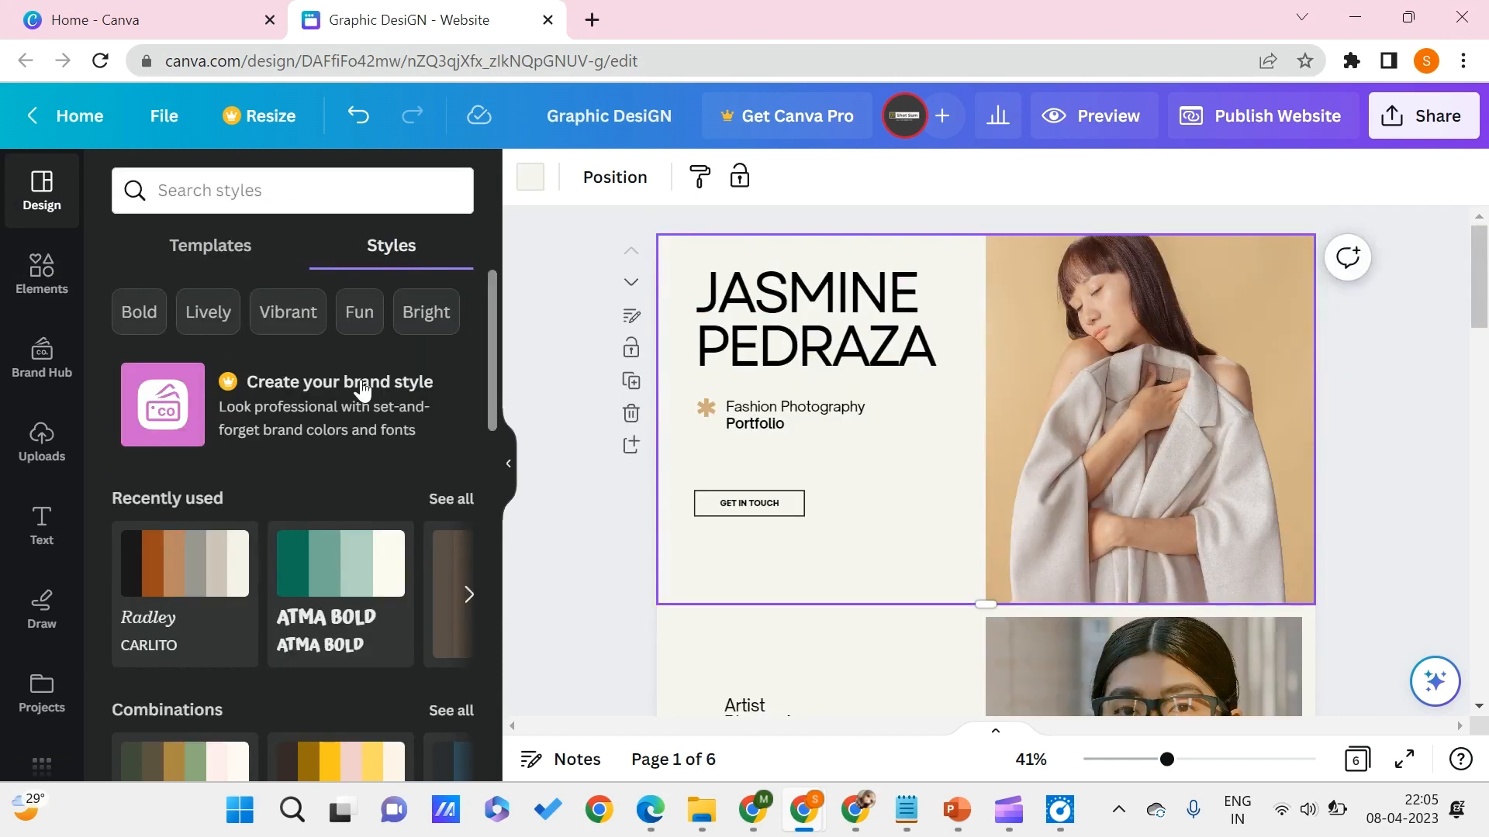
{"action": "scroll", "coordinate": [355, 388], "scroll_direction": "down", "scroll_amount": 3}
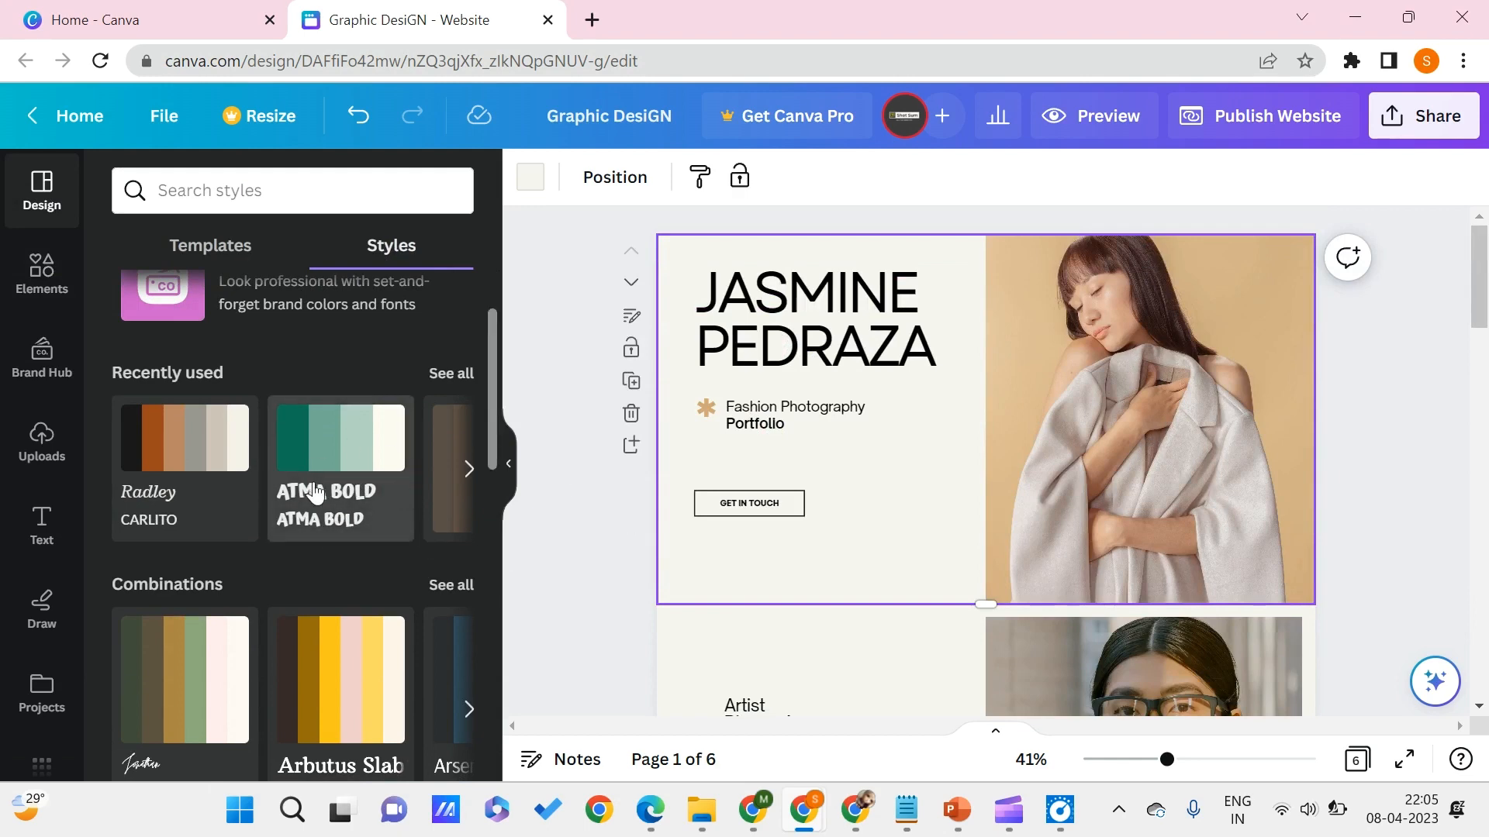
{"action": "scroll", "coordinate": [314, 494], "scroll_direction": "right", "scroll_amount": 2}
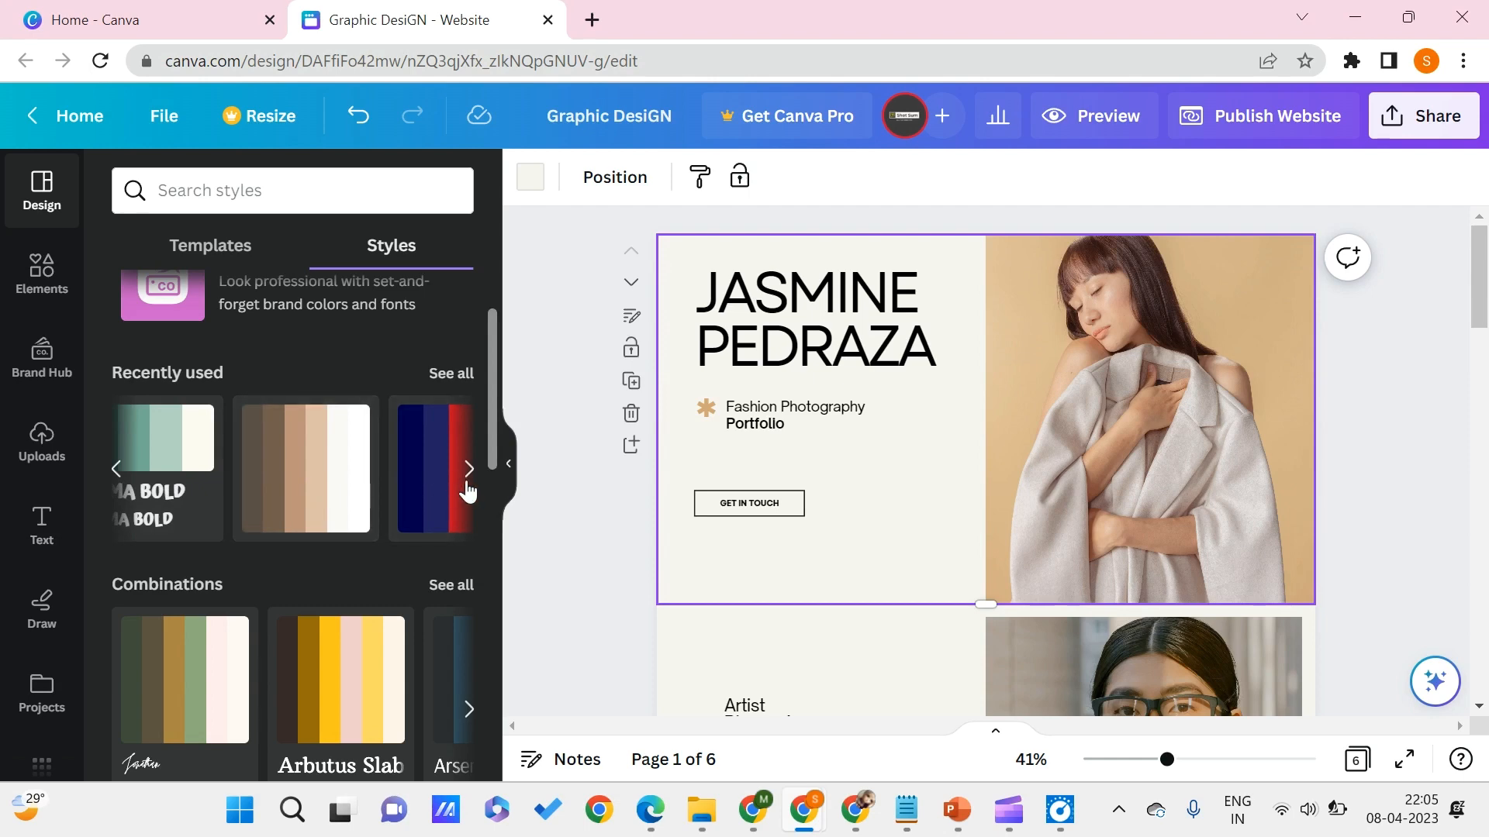
{"action": "scroll", "coordinate": [365, 462], "scroll_direction": "down", "scroll_amount": 3}
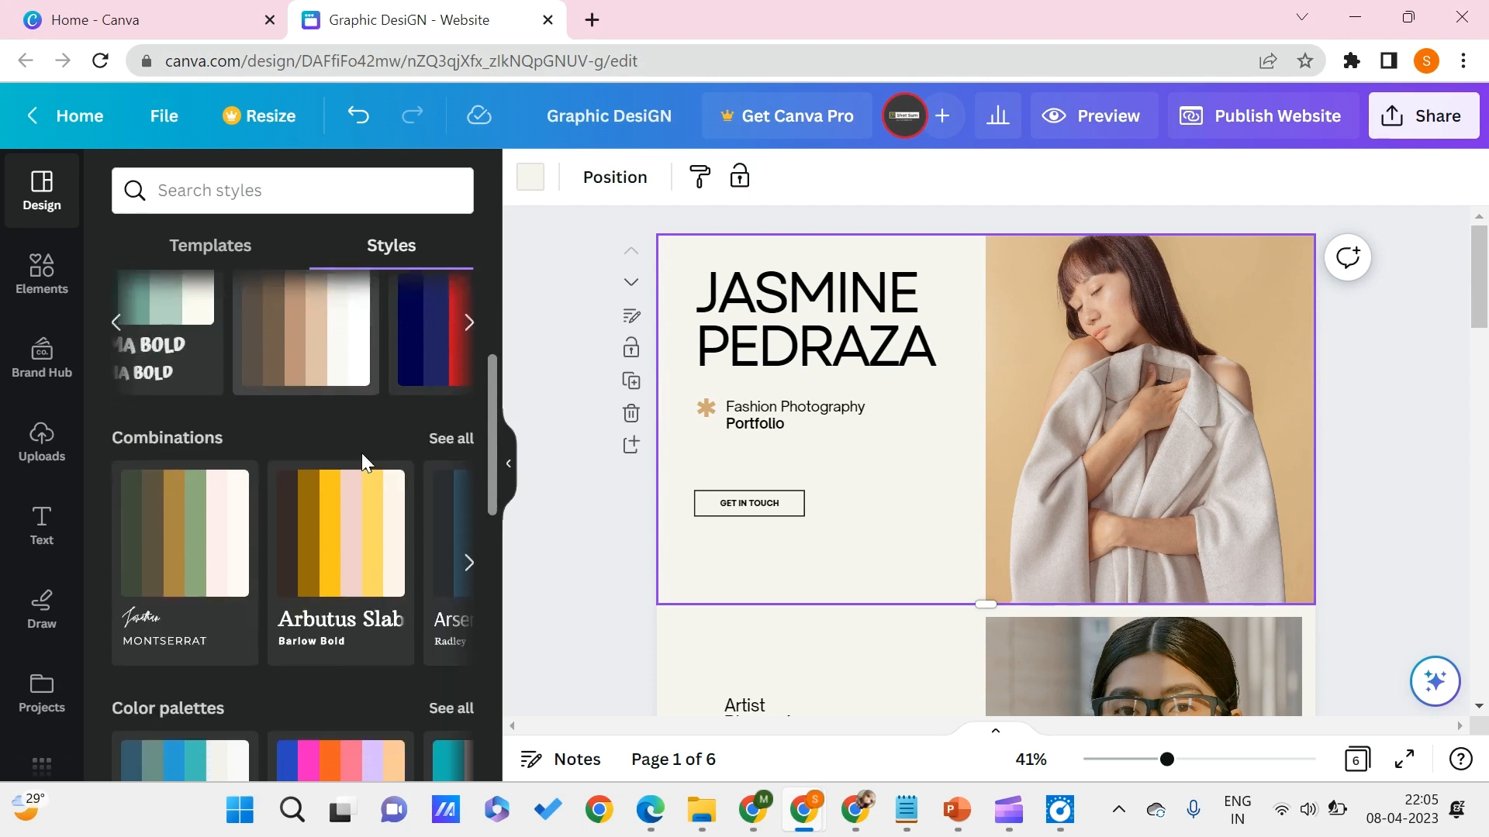
{"action": "scroll", "coordinate": [198, 556], "scroll_direction": "down", "scroll_amount": 1}
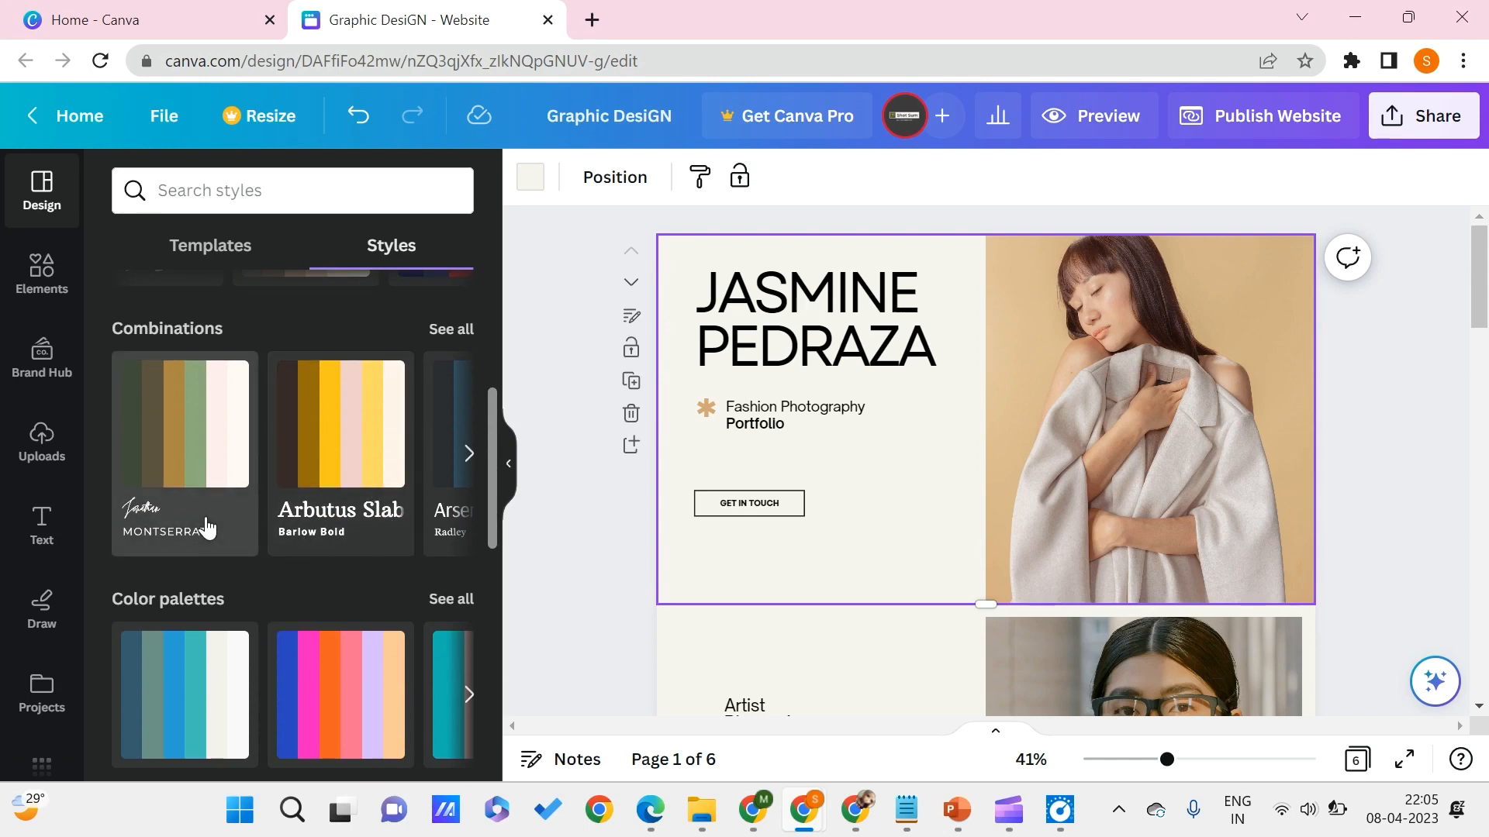
- Apply the Arbutus Slab and Barlow Bold combination to the first page and shuffle its colors to a dark brown background with light text
{"action": "left_click", "coordinate": [397, 465]}
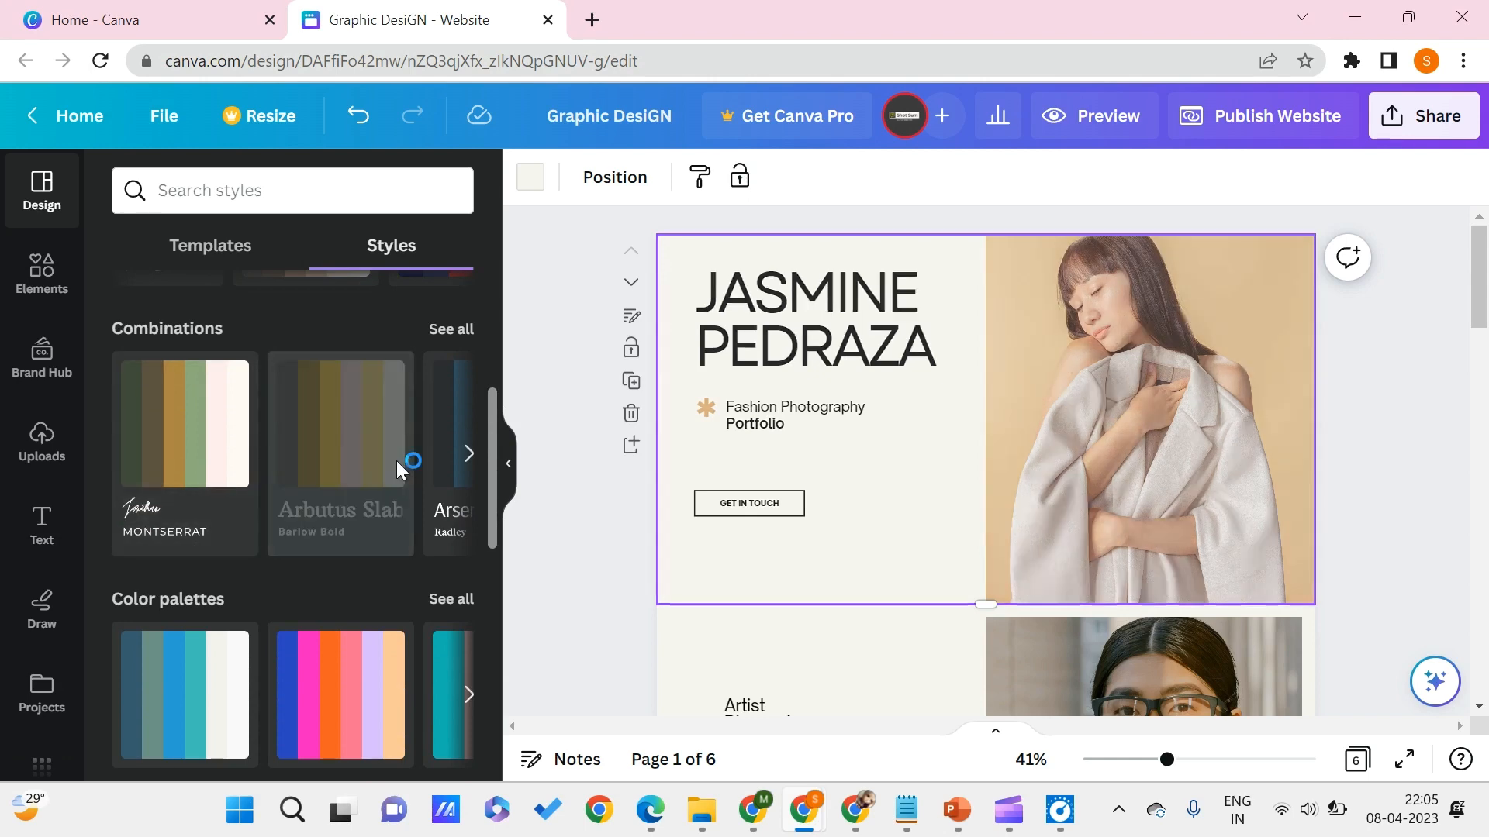
{"action": "left_click", "coordinate": [373, 444]}
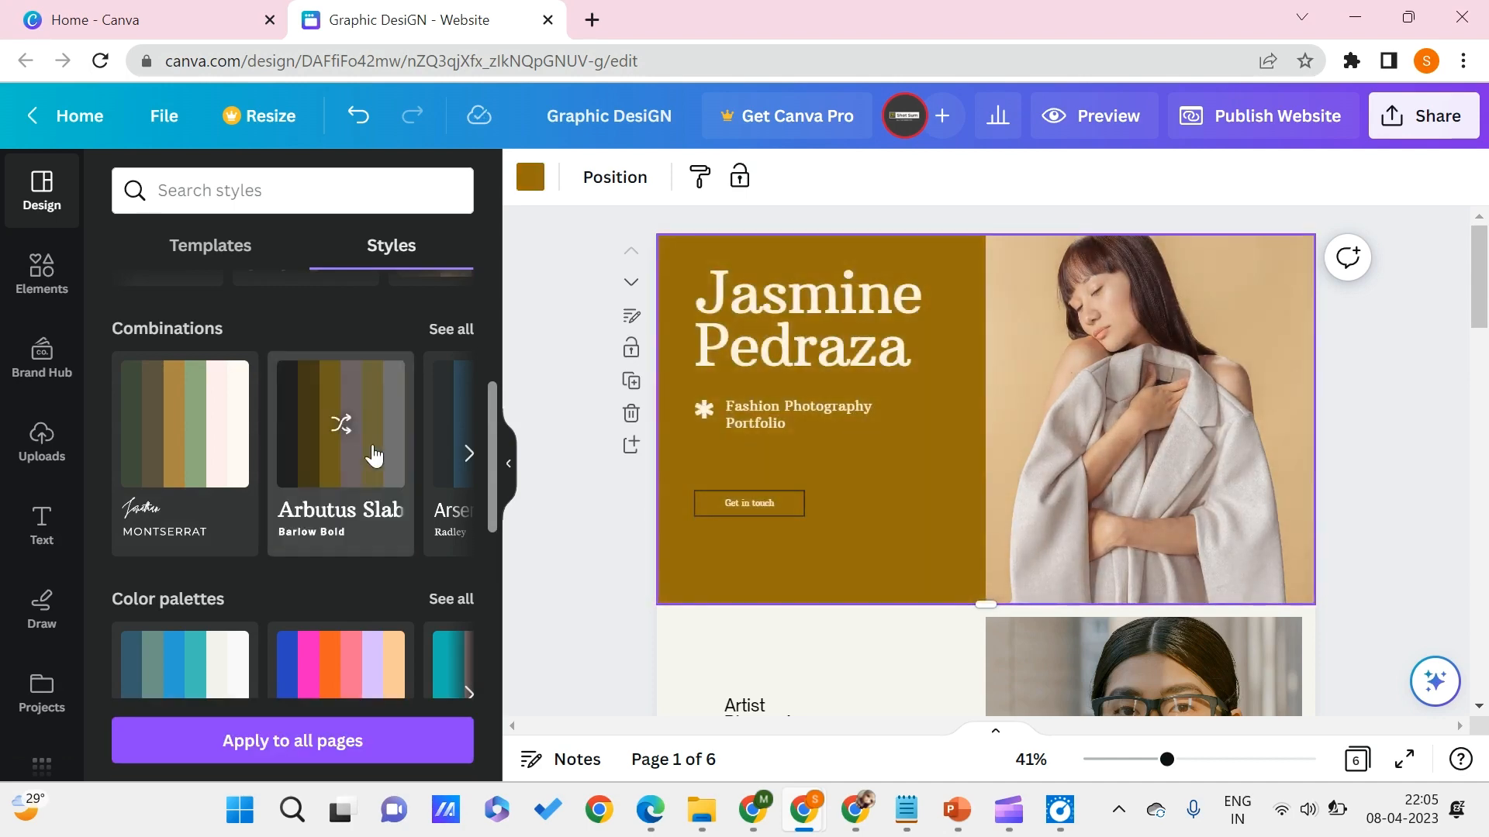
{"action": "left_click", "coordinate": [362, 443]}
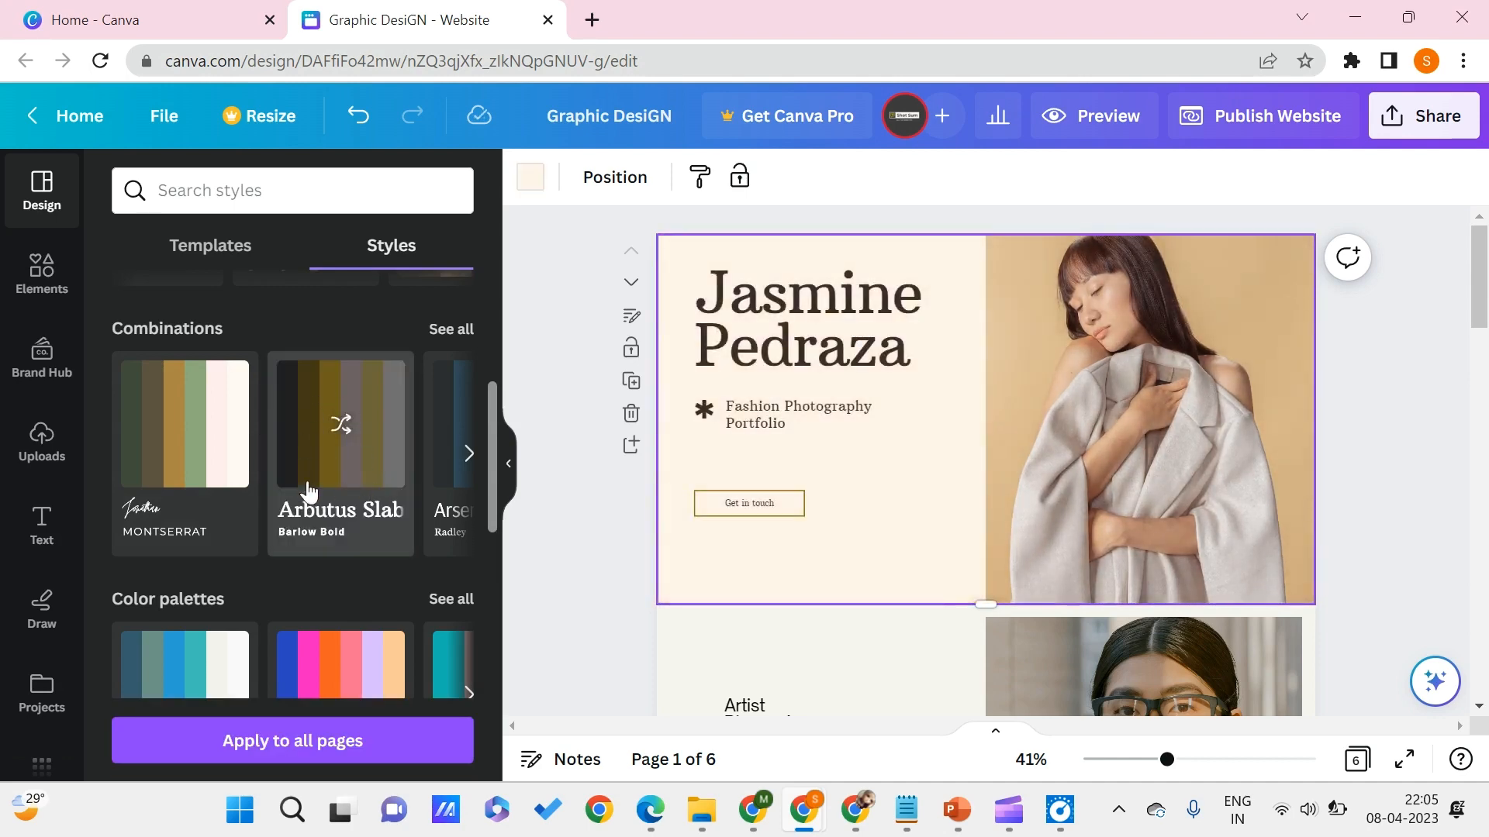
{"action": "left_click", "coordinate": [345, 427]}
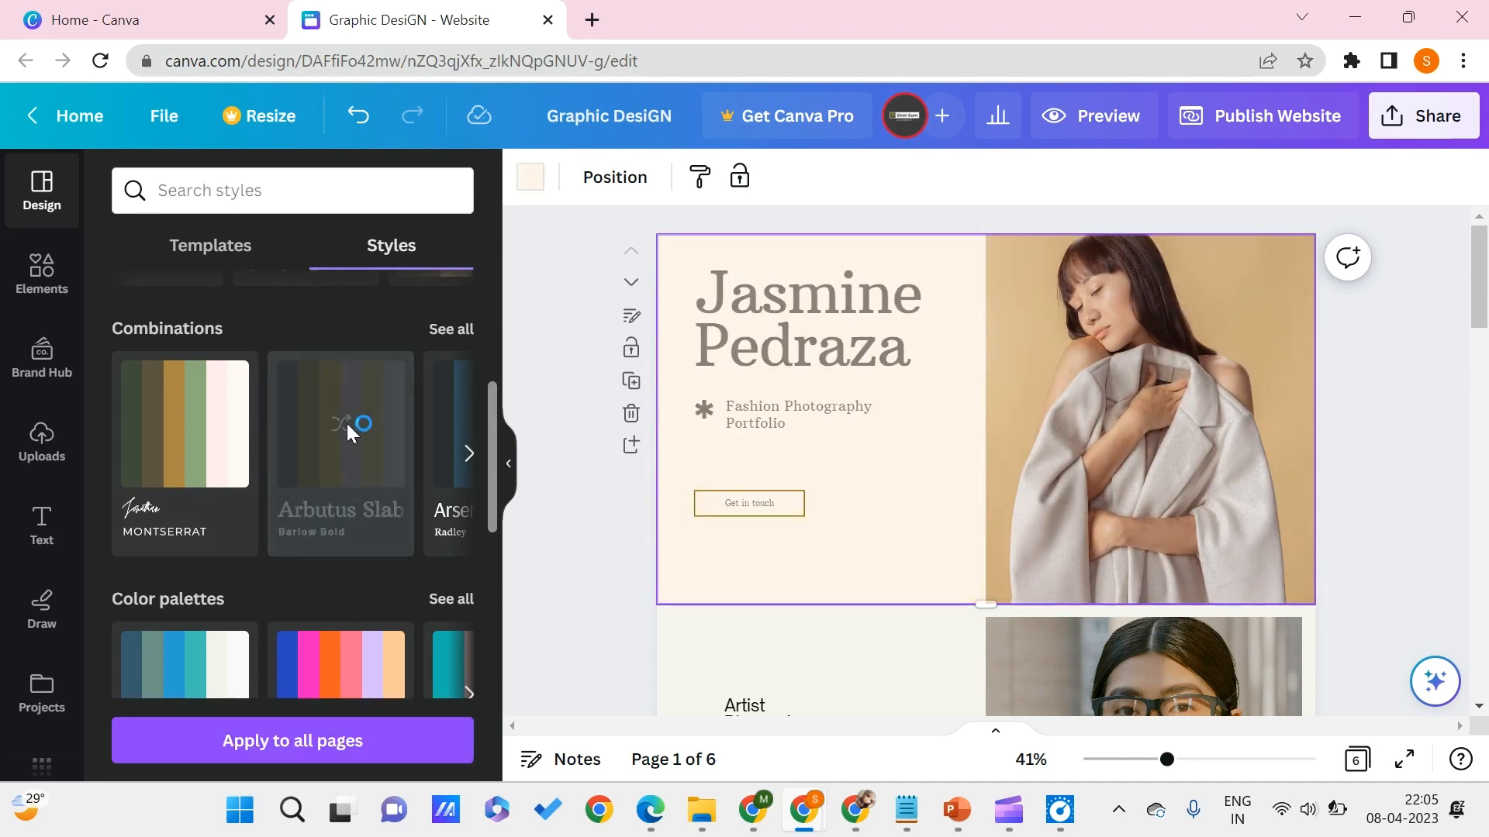
{"action": "left_click", "coordinate": [345, 426]}
{"action": "left_click", "coordinate": [345, 427]}
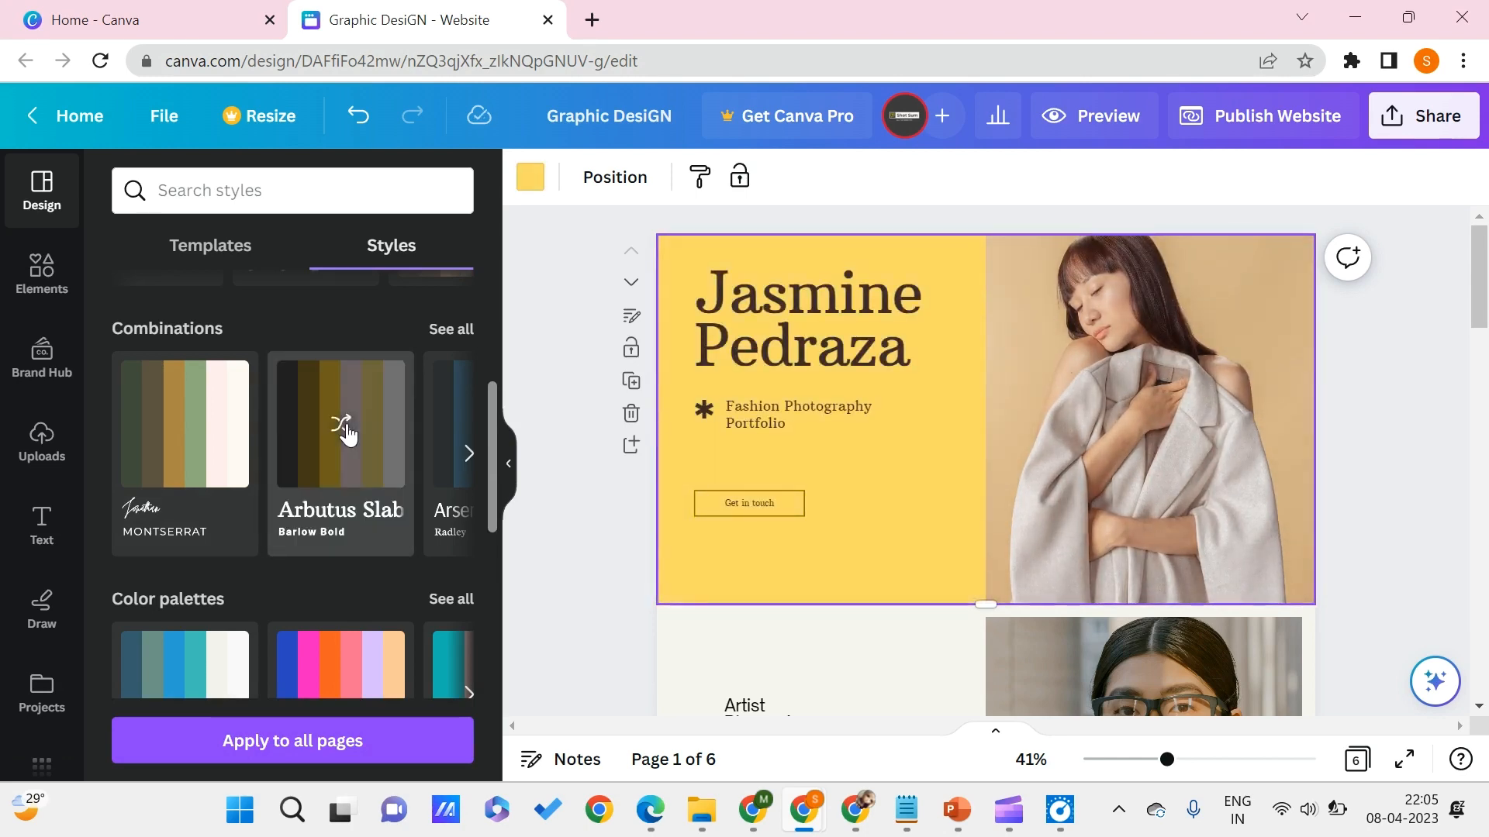
{"action": "left_click", "coordinate": [345, 426]}
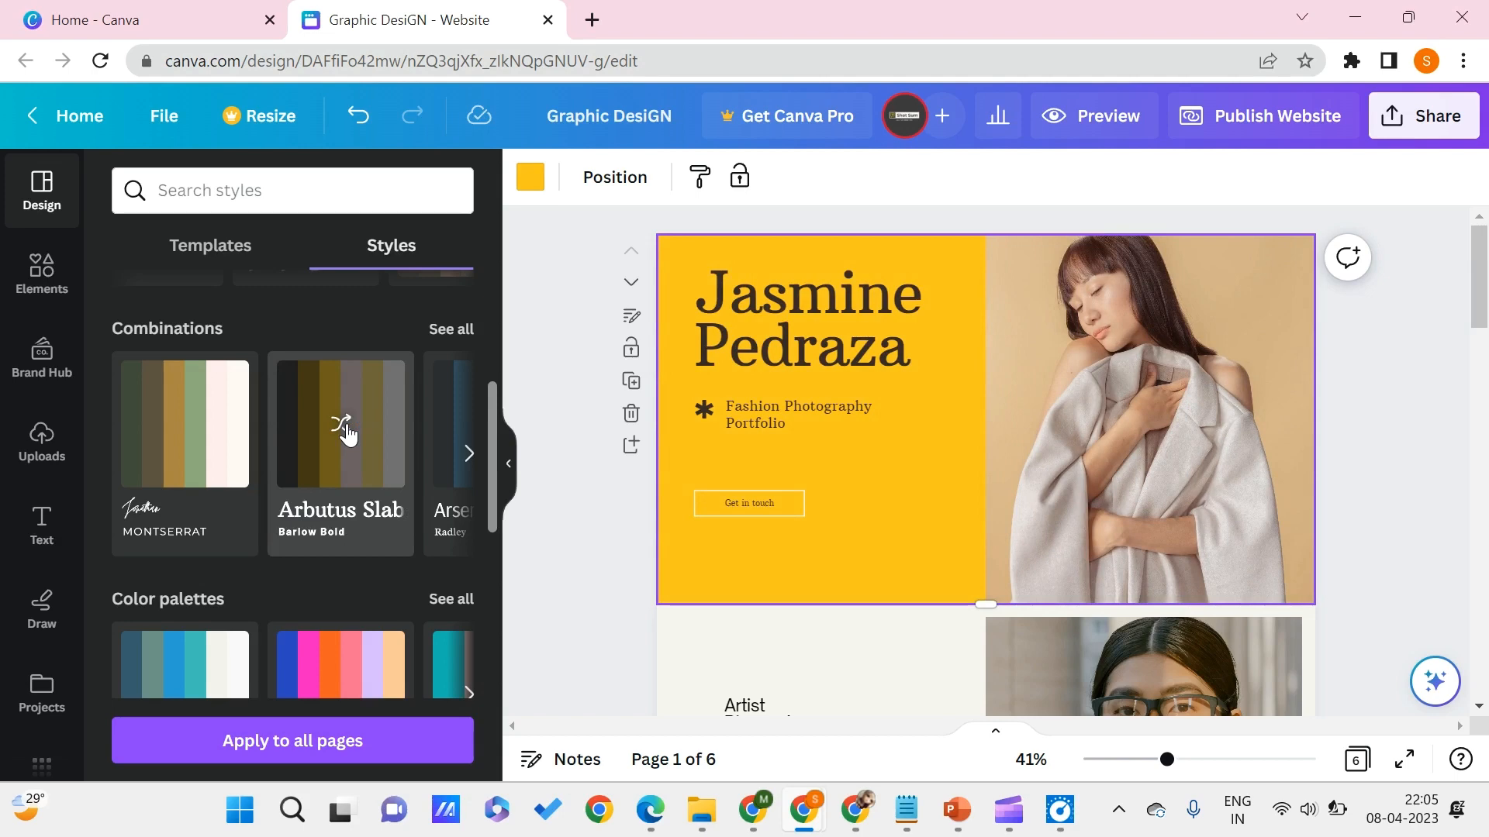
{"action": "left_click", "coordinate": [345, 426]}
{"action": "left_click", "coordinate": [345, 426]}
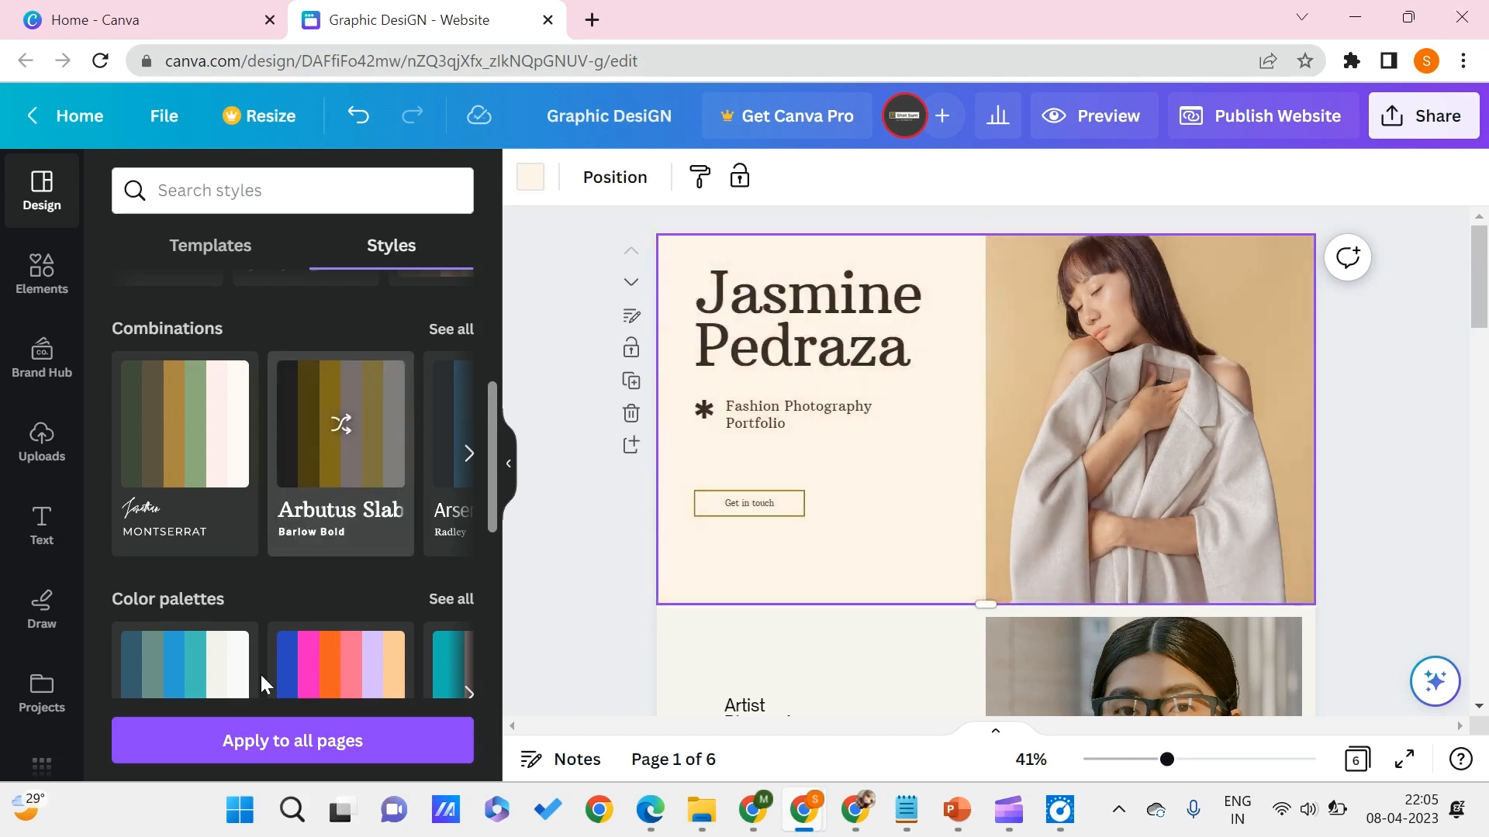
{"action": "left_click", "coordinate": [342, 446]}
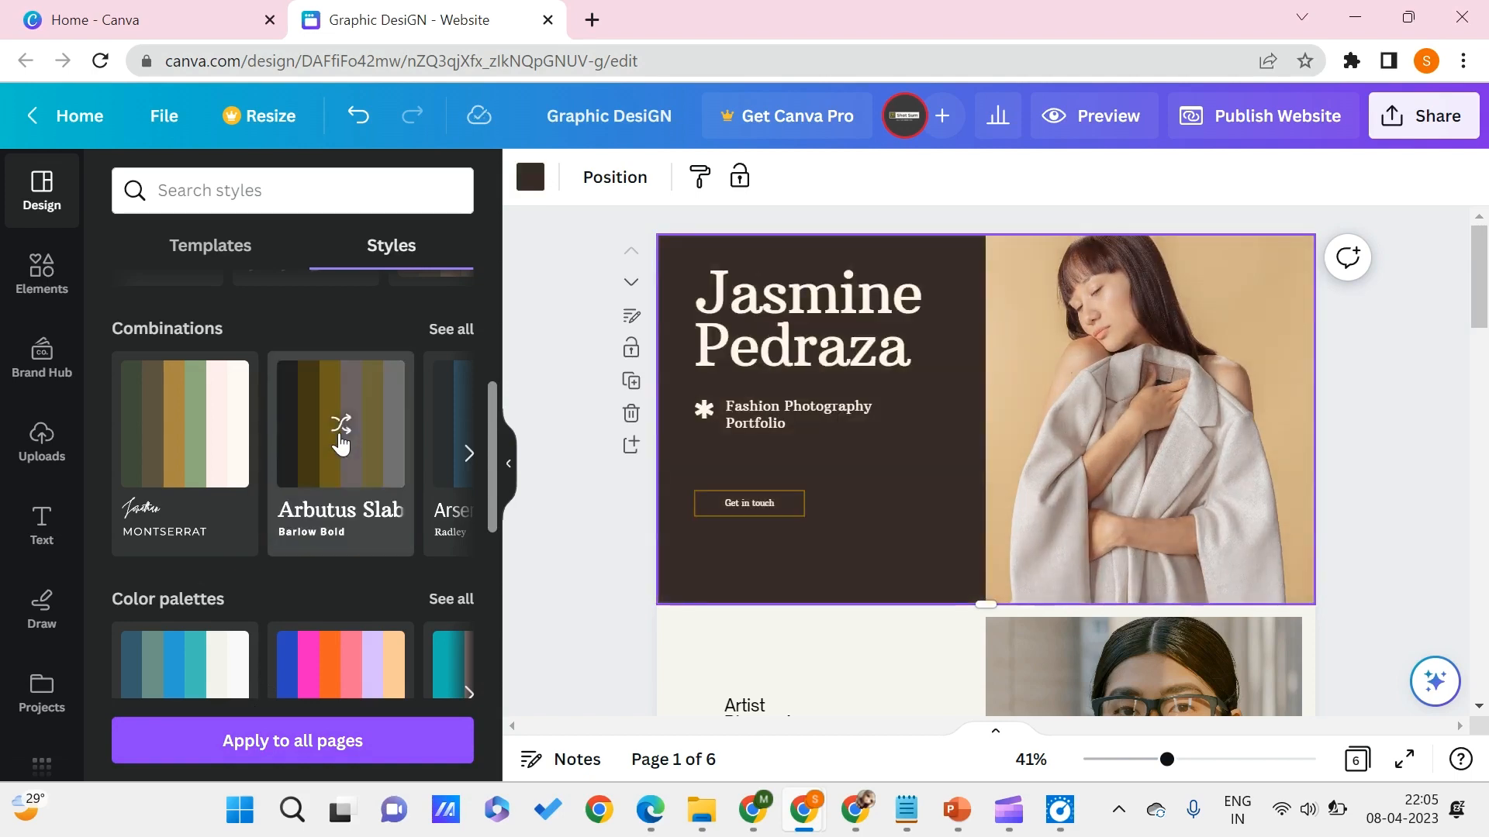
- Apply the dark brown Arbutus Slab style to all pages and check it down to the Get in Touch page
{"action": "left_click", "coordinate": [335, 746]}
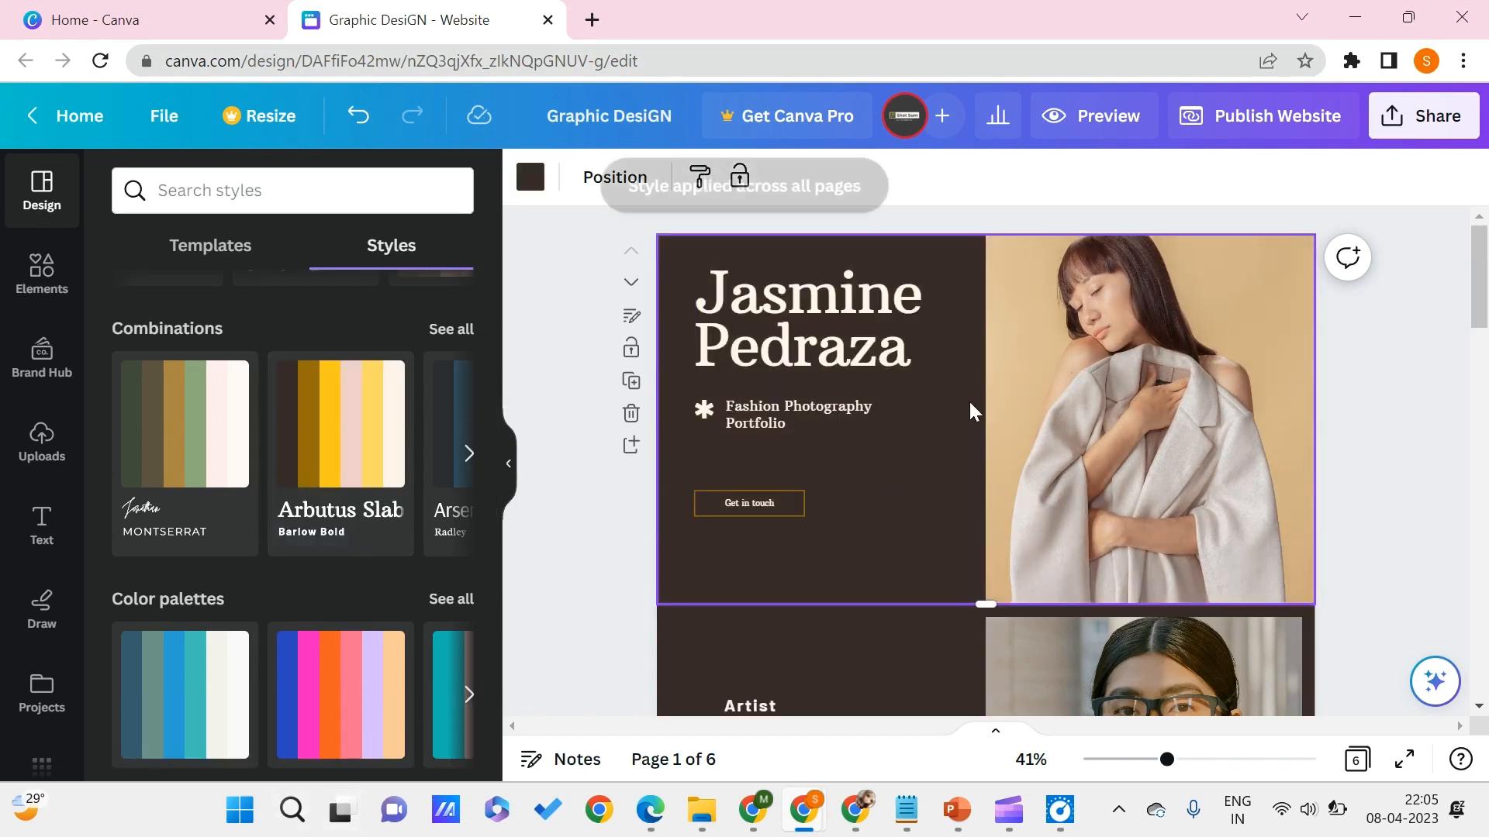
{"action": "scroll", "coordinate": [975, 410], "scroll_direction": "down", "scroll_amount": 10}
{"action": "scroll", "coordinate": [970, 401], "scroll_direction": "down", "scroll_amount": 10}
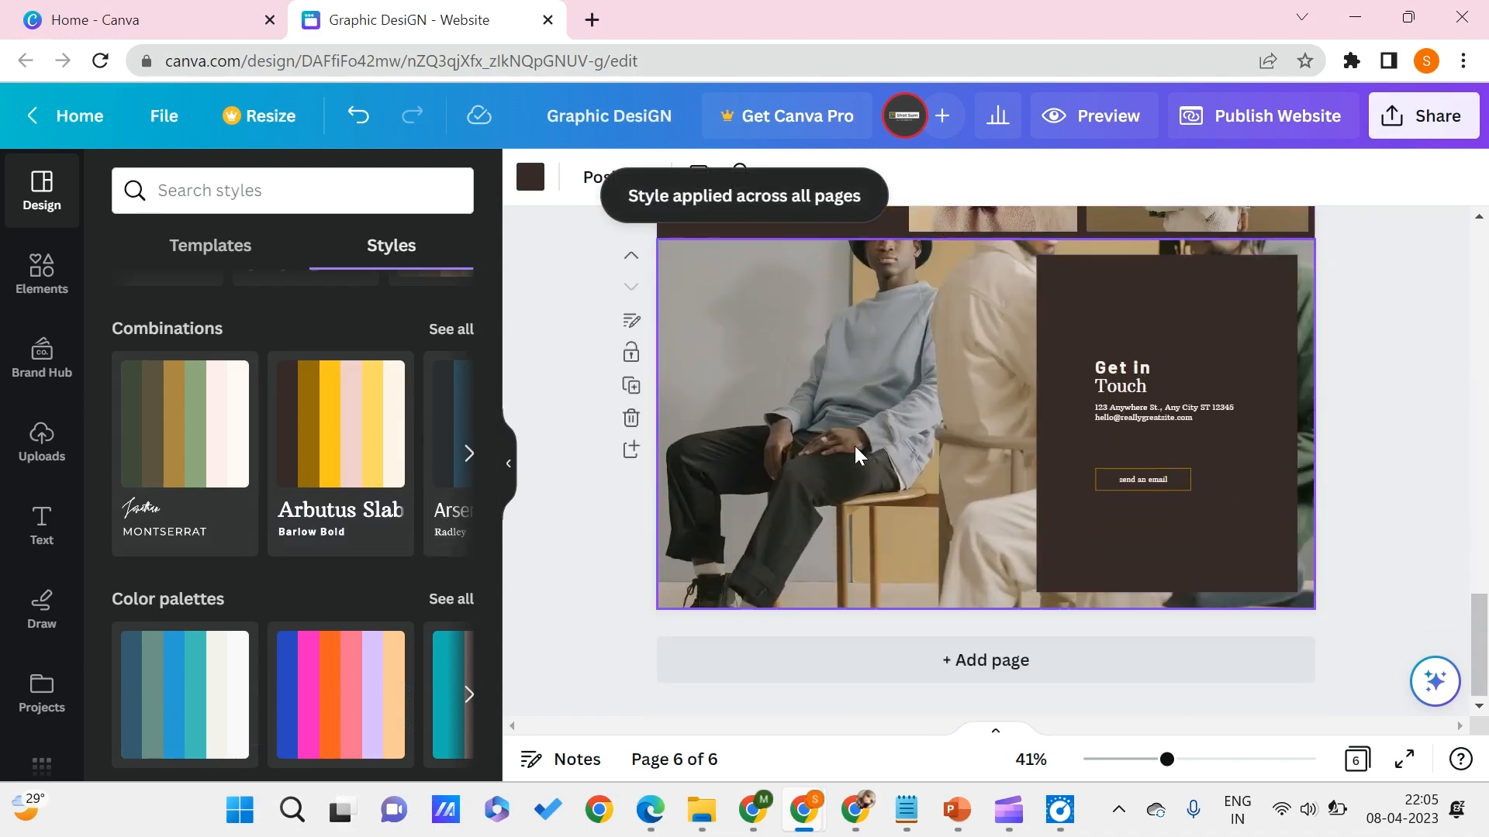
- Apply the Arsenal and Radley style combination to the Get in Touch page
{"action": "scroll", "coordinate": [350, 465], "scroll_direction": "right", "scroll_amount": 3}
{"action": "scroll", "coordinate": [351, 465], "scroll_direction": "left", "scroll_amount": 3}
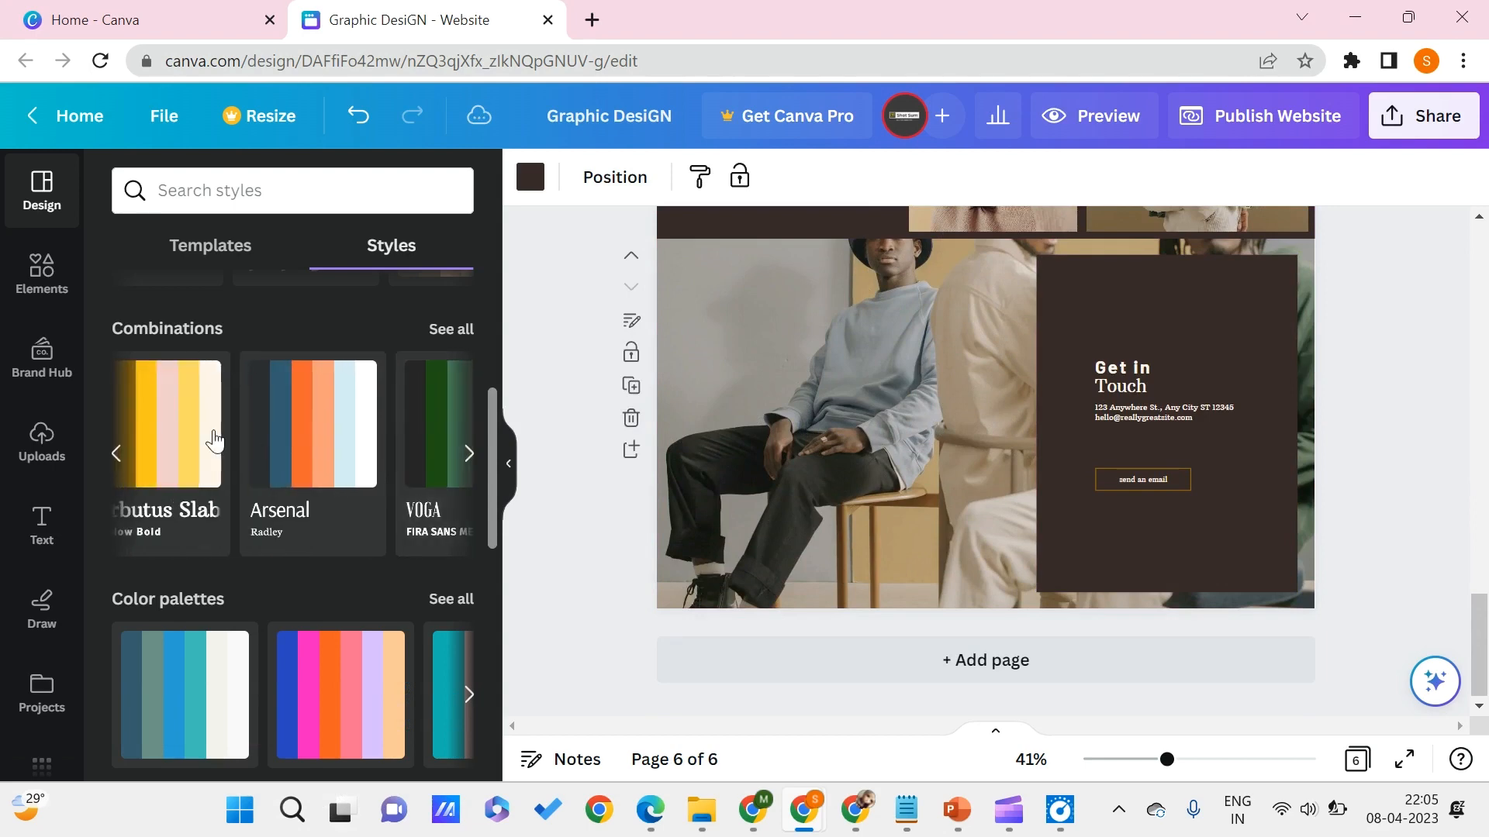
{"action": "left_click", "coordinate": [284, 452]}
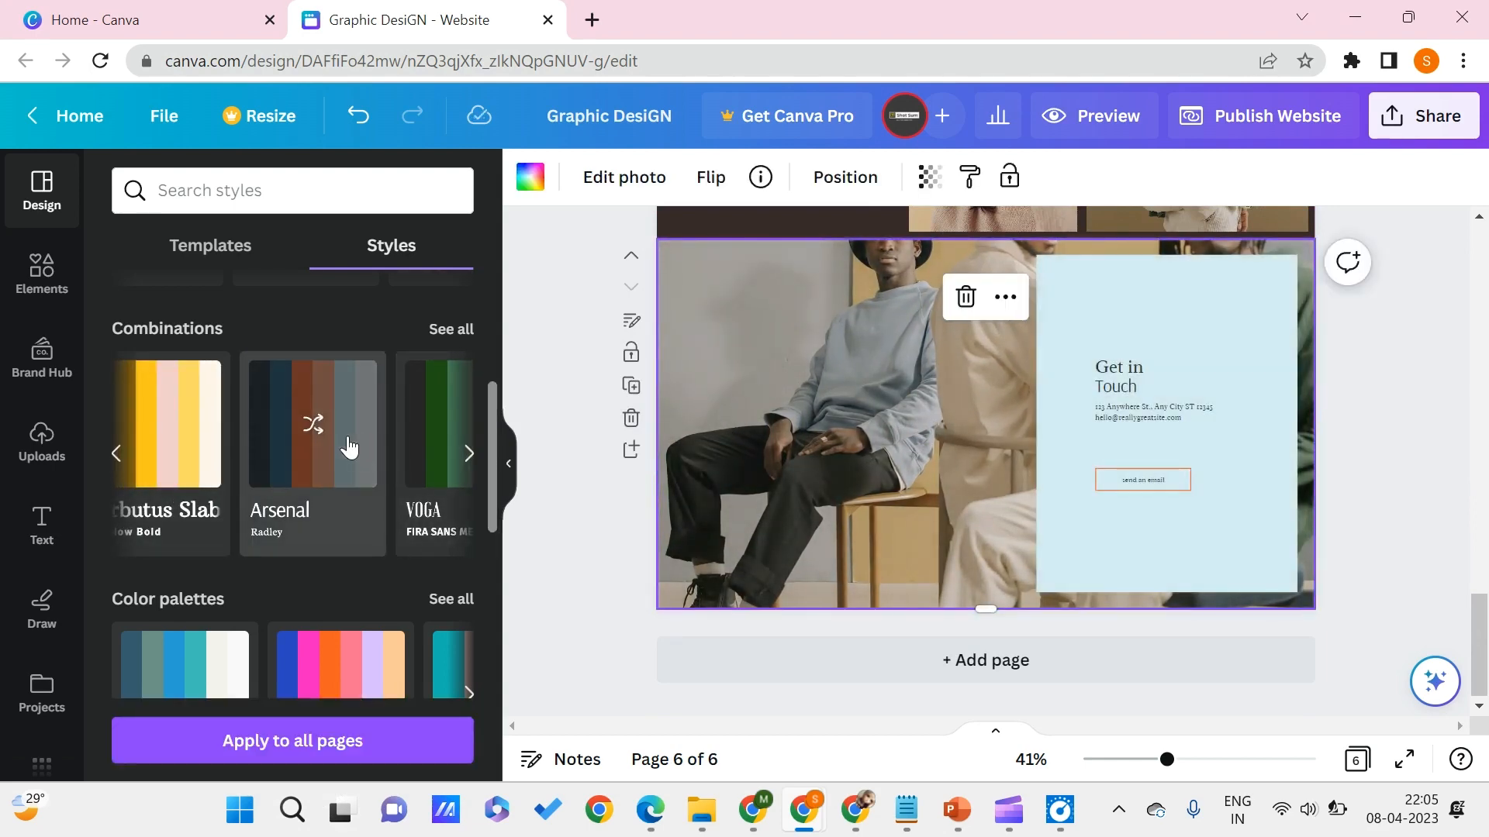
- Shuffle the Arsenal and Radley combination's colors on the Get in Touch page to a light orange panel with dark text
{"action": "left_click", "coordinate": [348, 440]}
{"action": "left_click", "coordinate": [347, 441]}
{"action": "left_click", "coordinate": [348, 441]}
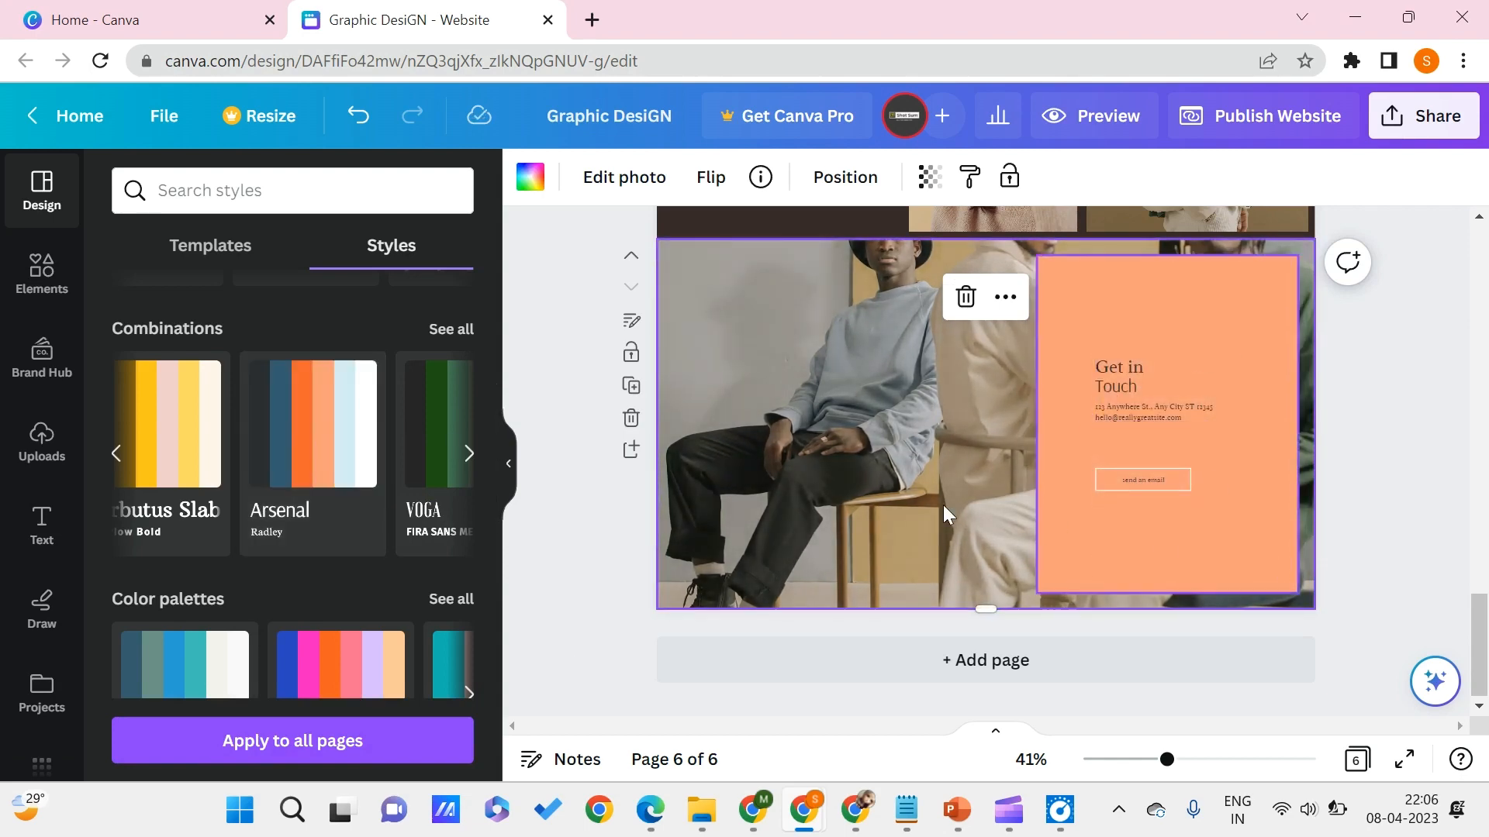
- Apply the orange Arsenal and Radley style to all pages and check it back up to the first page
{"action": "left_click", "coordinate": [298, 741]}
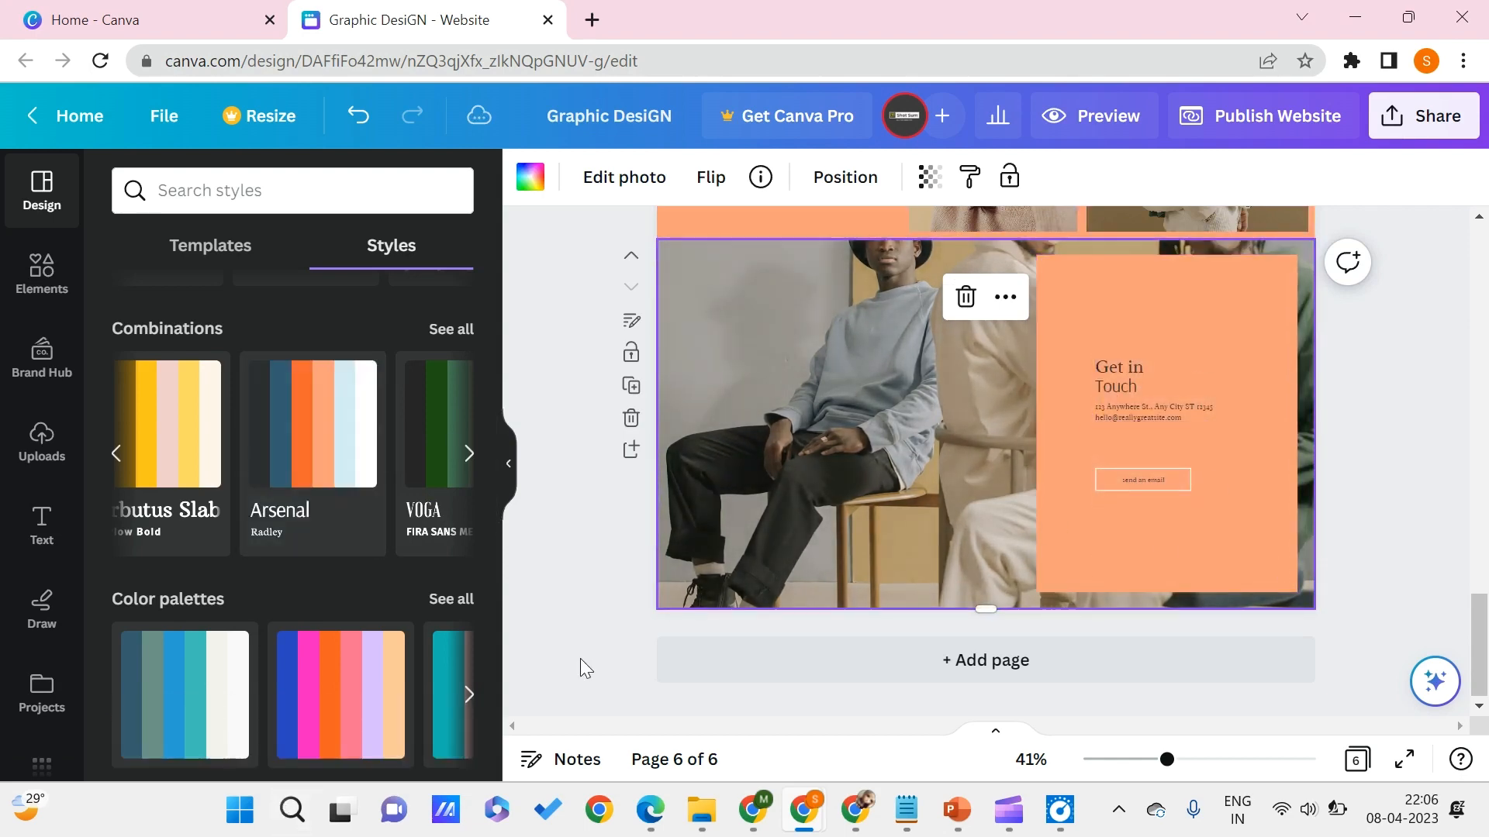
{"action": "scroll", "coordinate": [901, 536], "scroll_direction": "up", "scroll_amount": 5}
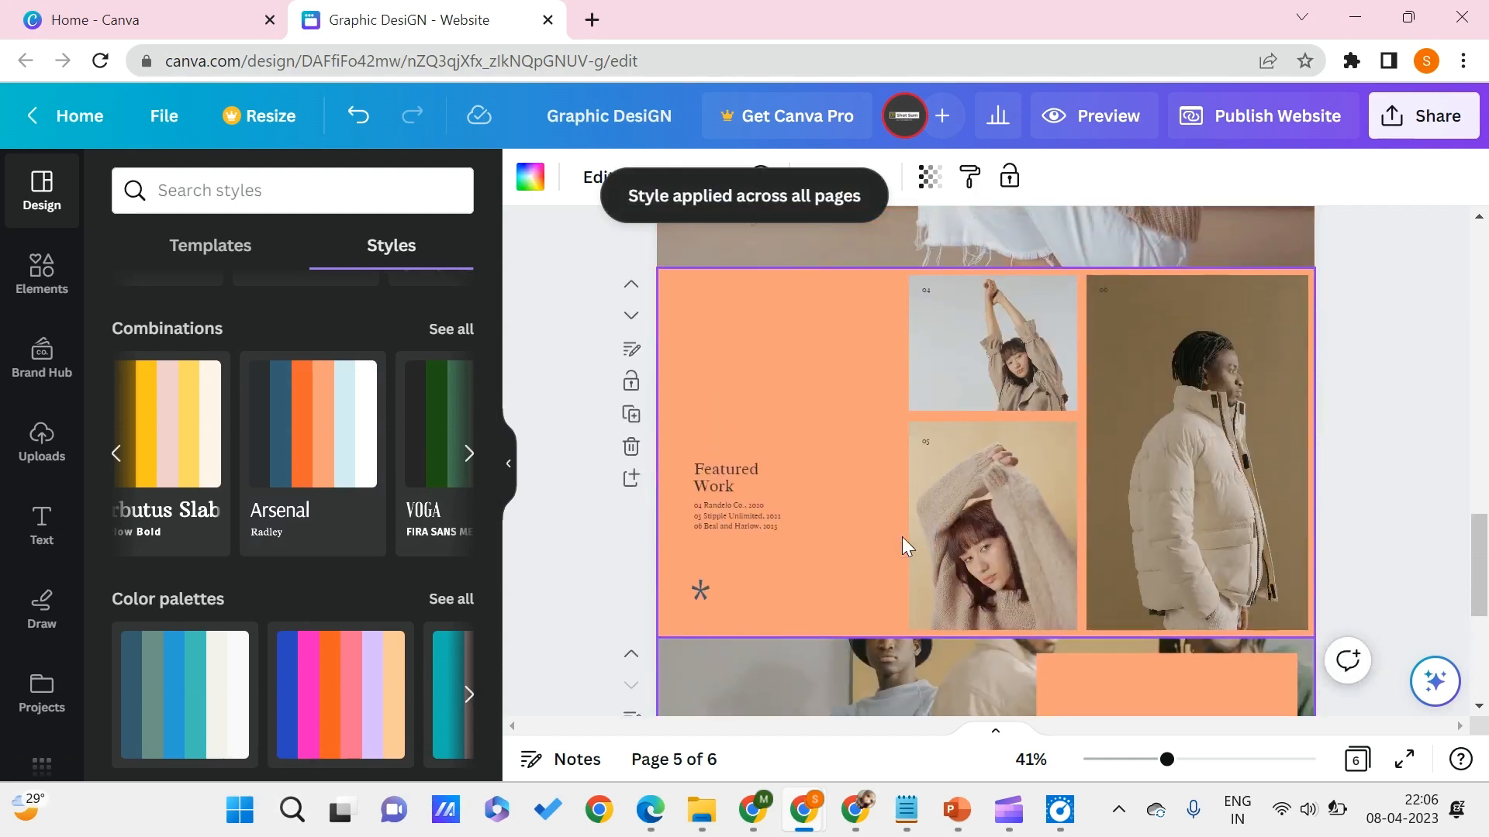
{"action": "scroll", "coordinate": [901, 536], "scroll_direction": "up", "scroll_amount": 6}
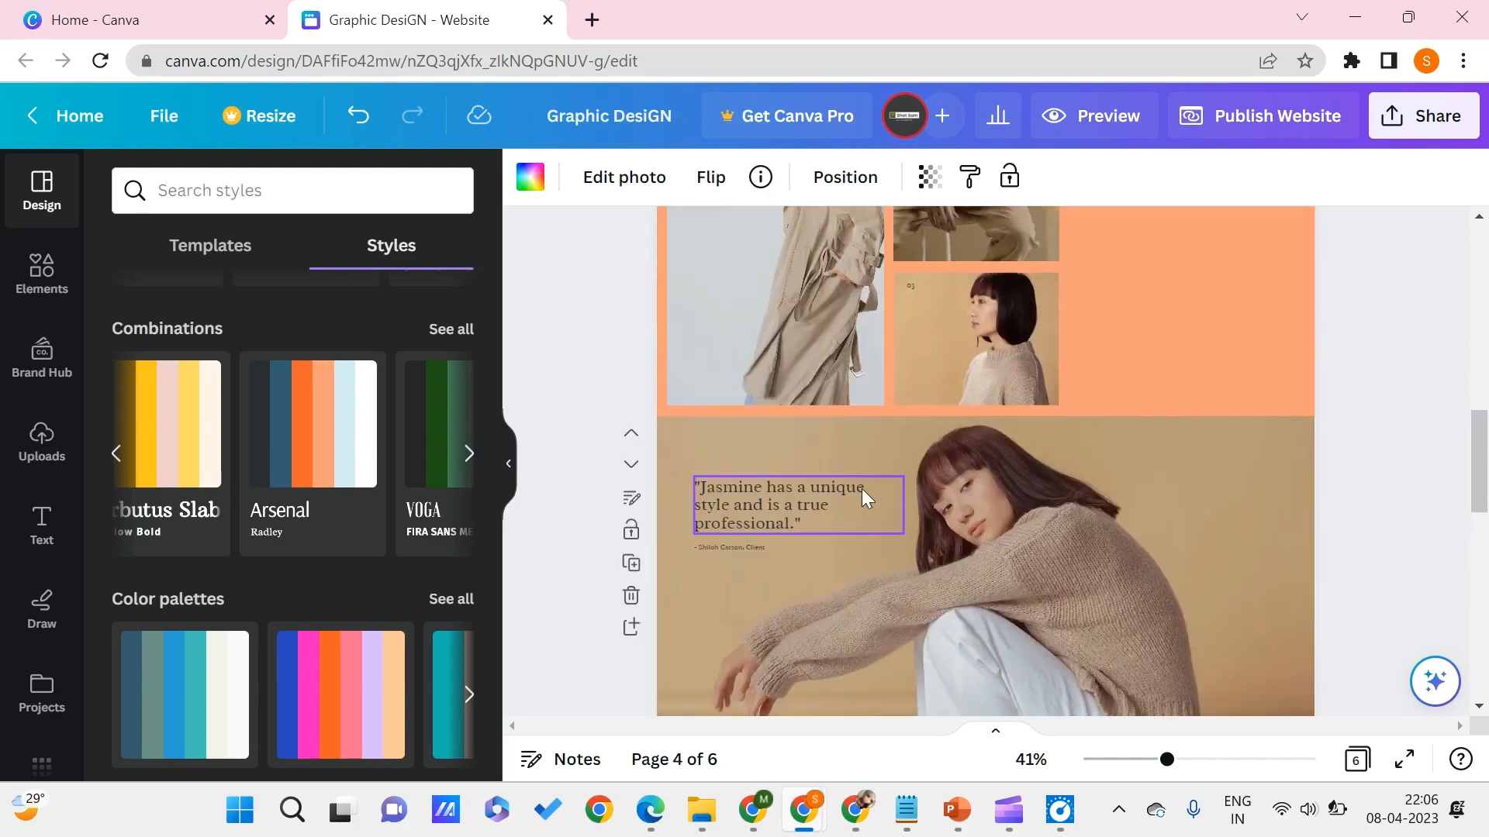
{"action": "scroll", "coordinate": [980, 434], "scroll_direction": "up", "scroll_amount": 5}
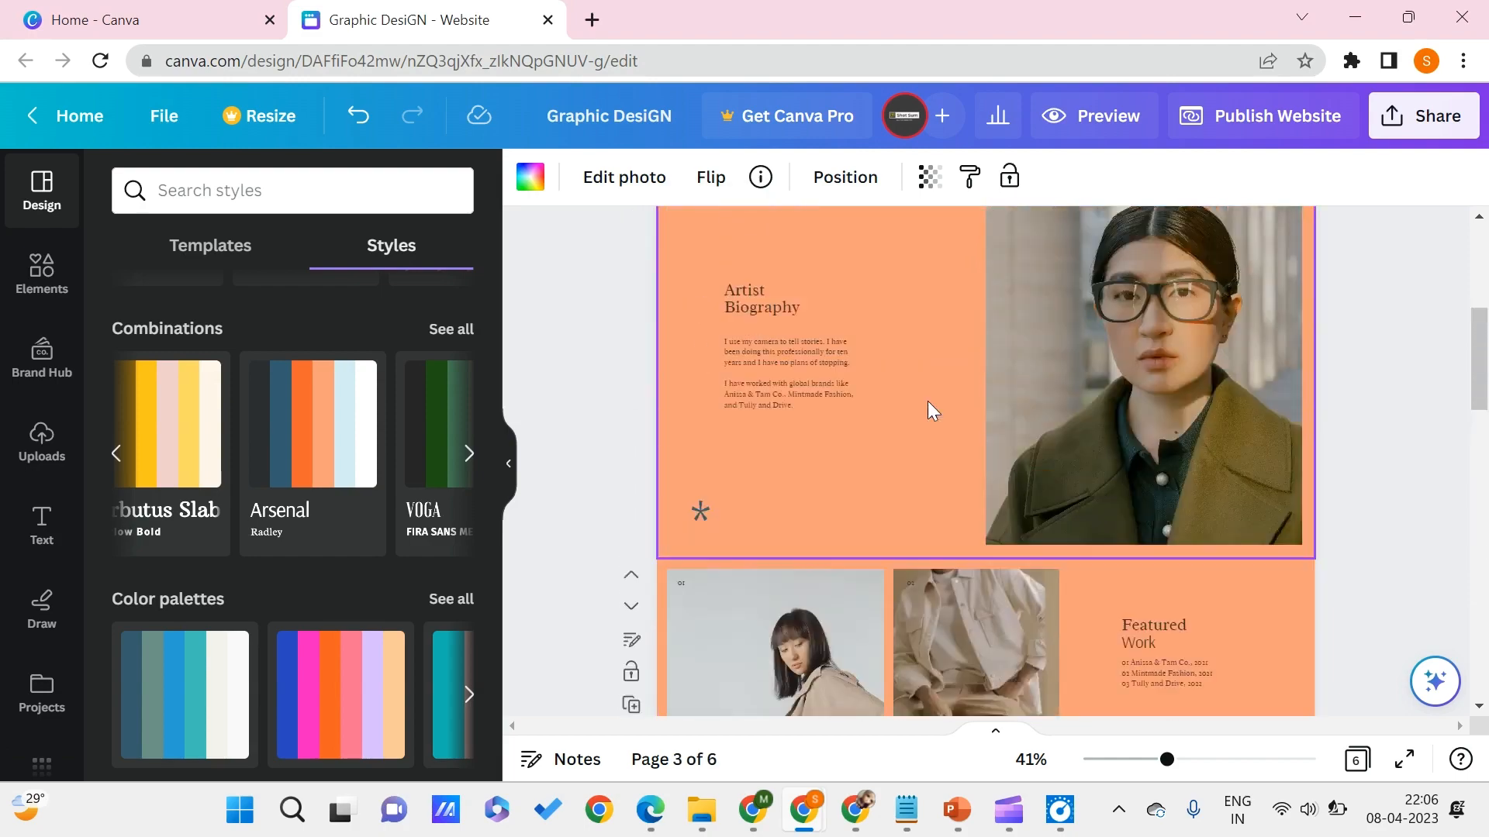
{"action": "scroll", "coordinate": [931, 409], "scroll_direction": "up", "scroll_amount": 9}
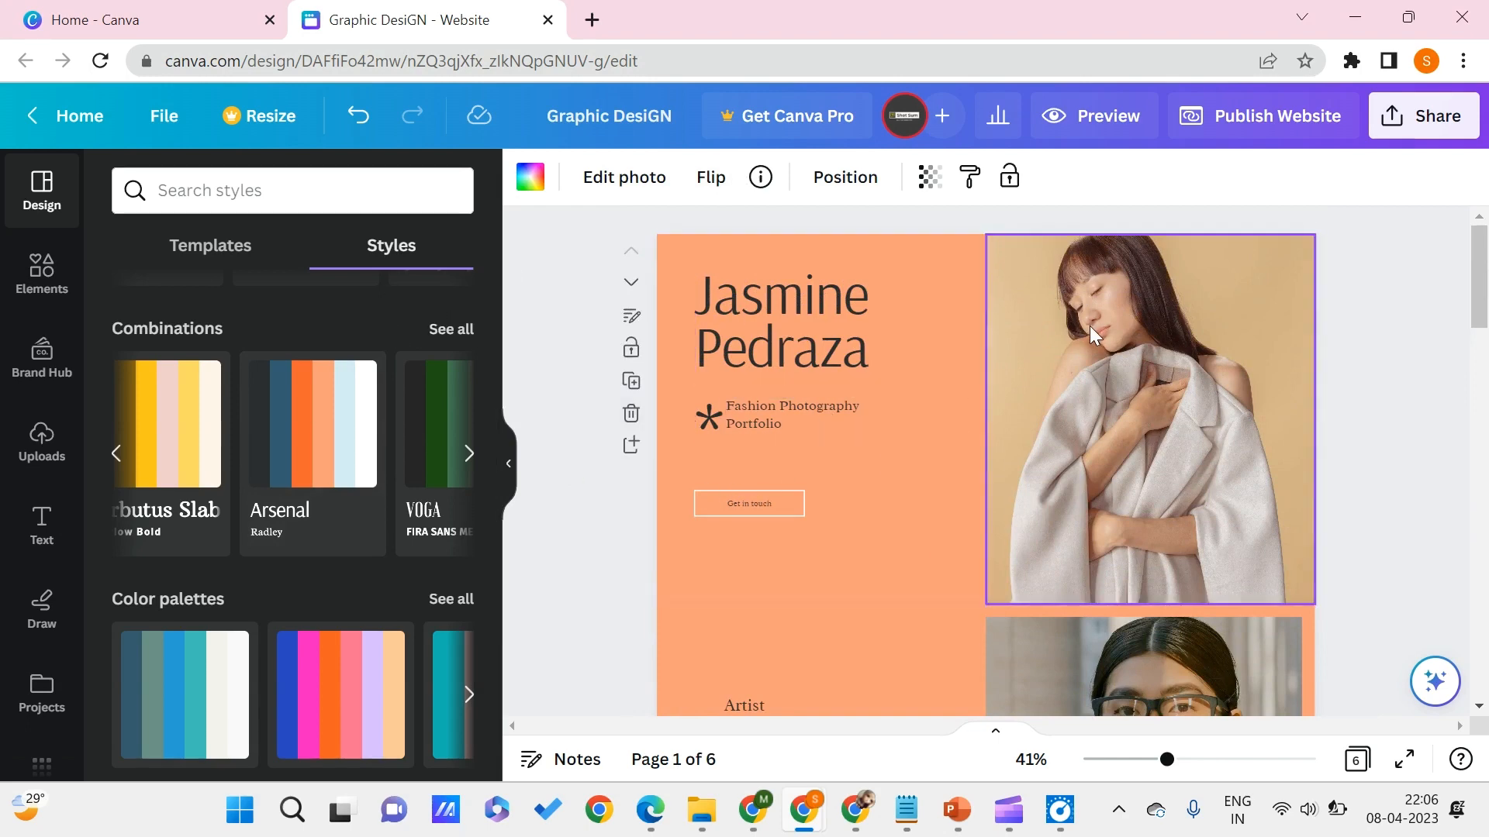
- Preview the website with navigation turned on and look through it down to the Get in Touch section
{"action": "left_click", "coordinate": [1097, 117]}
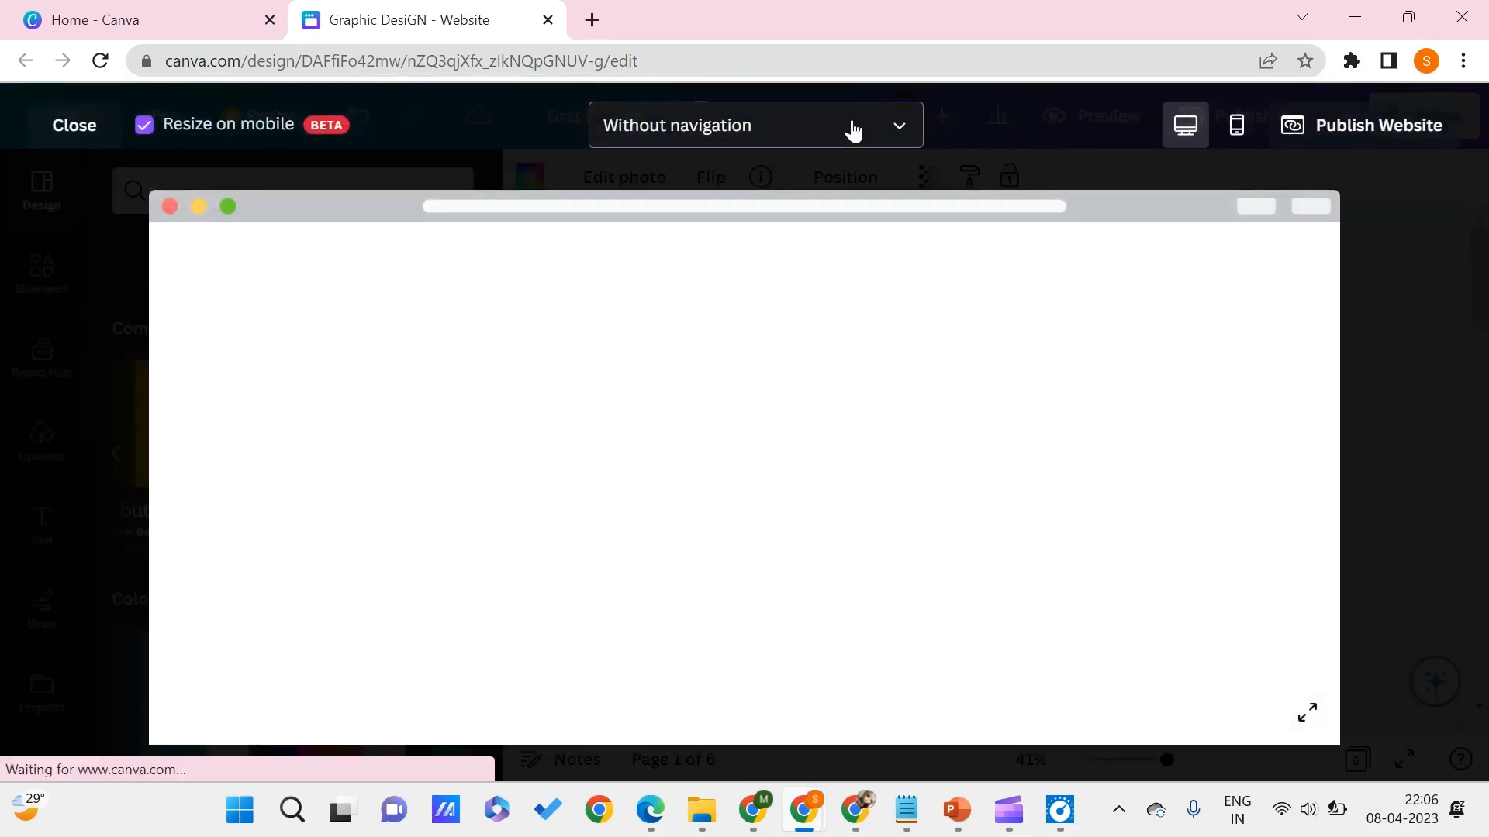
{"action": "left_click", "coordinate": [851, 132]}
{"action": "left_click", "coordinate": [751, 248]}
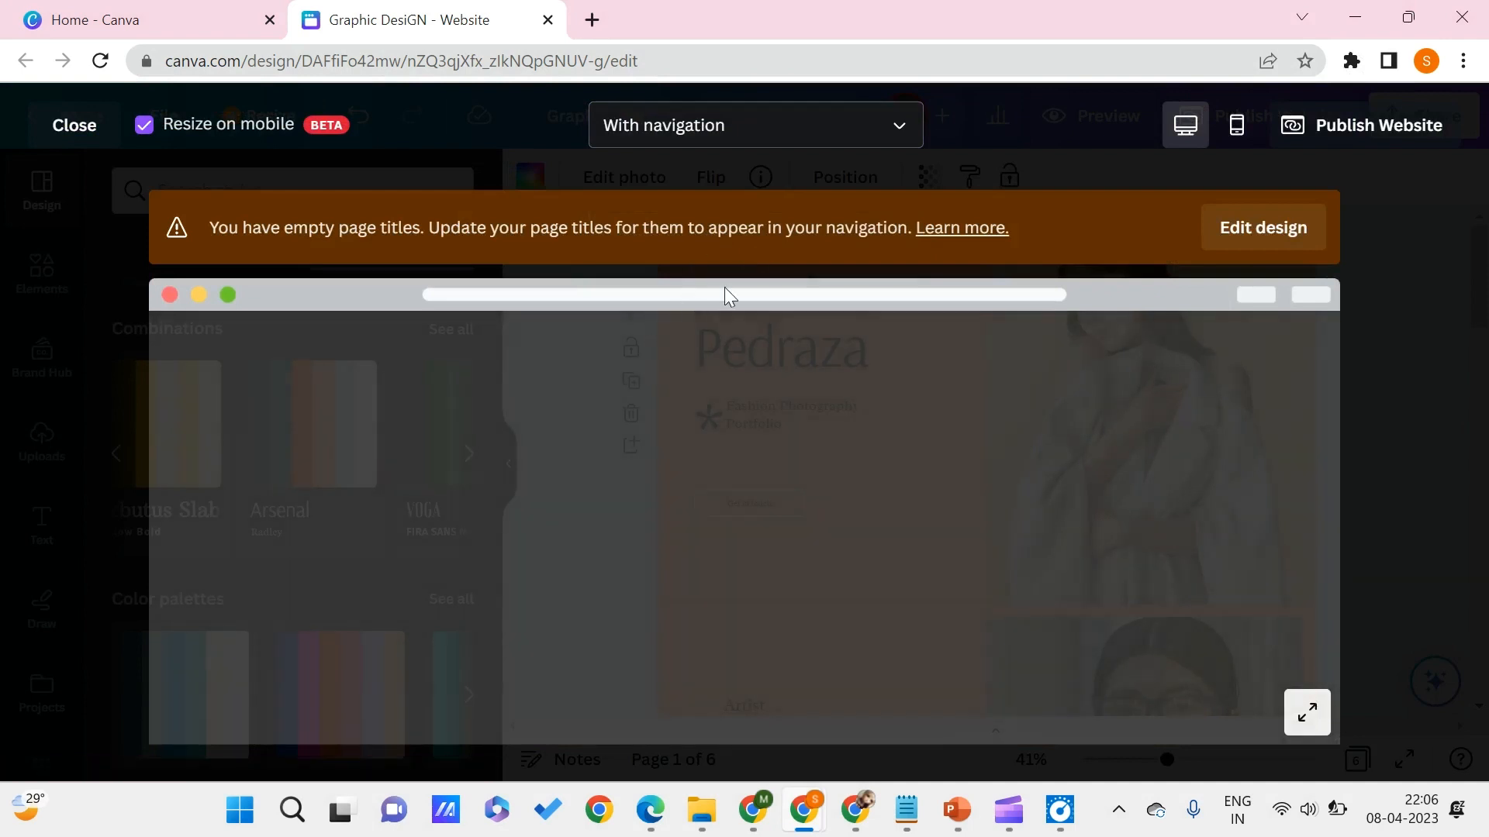
{"action": "scroll", "coordinate": [596, 448], "scroll_direction": "down", "scroll_amount": 15}
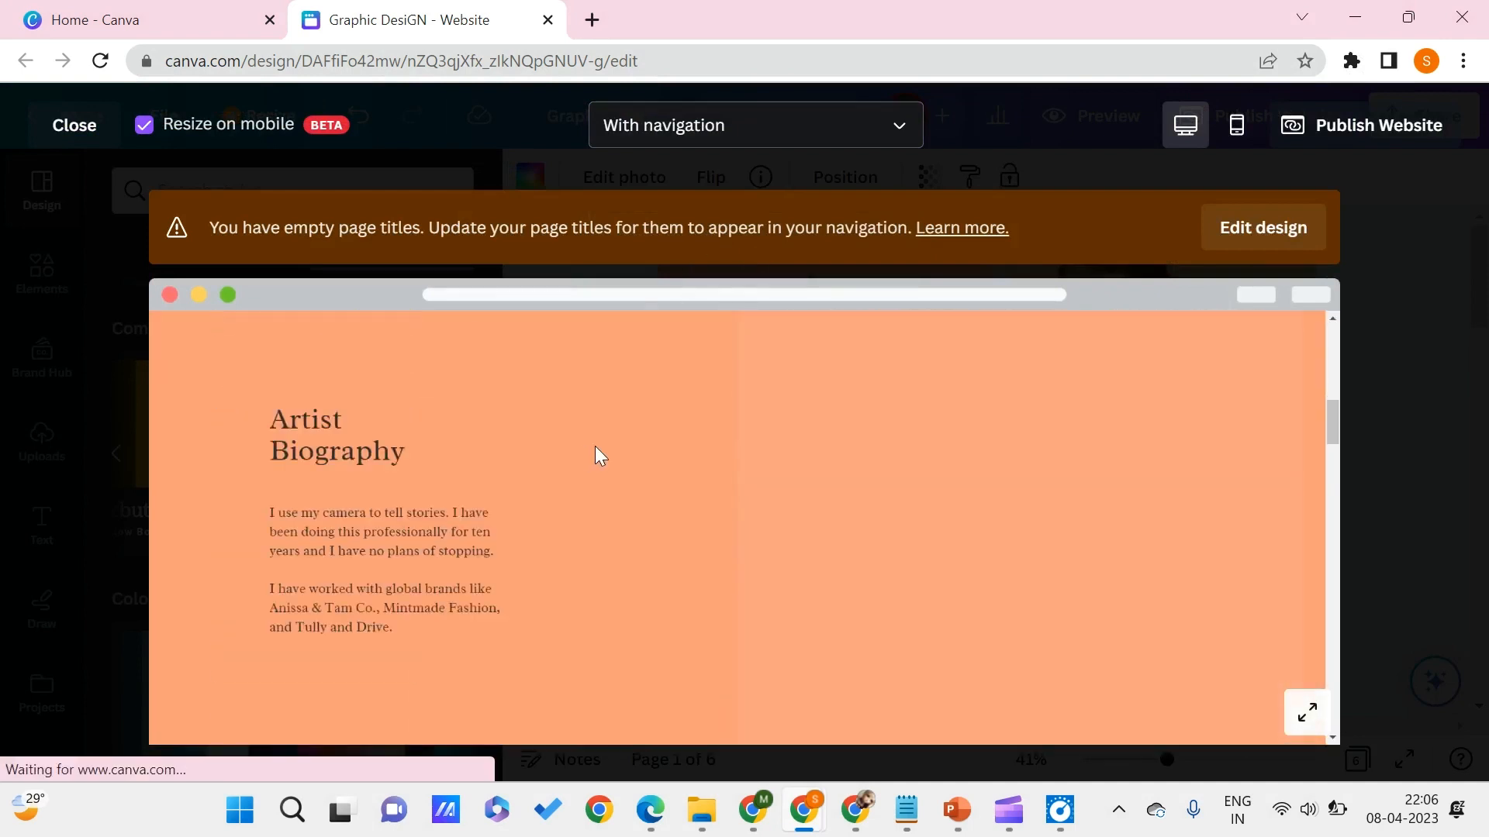
{"action": "scroll", "coordinate": [597, 454], "scroll_direction": "down", "scroll_amount": 15}
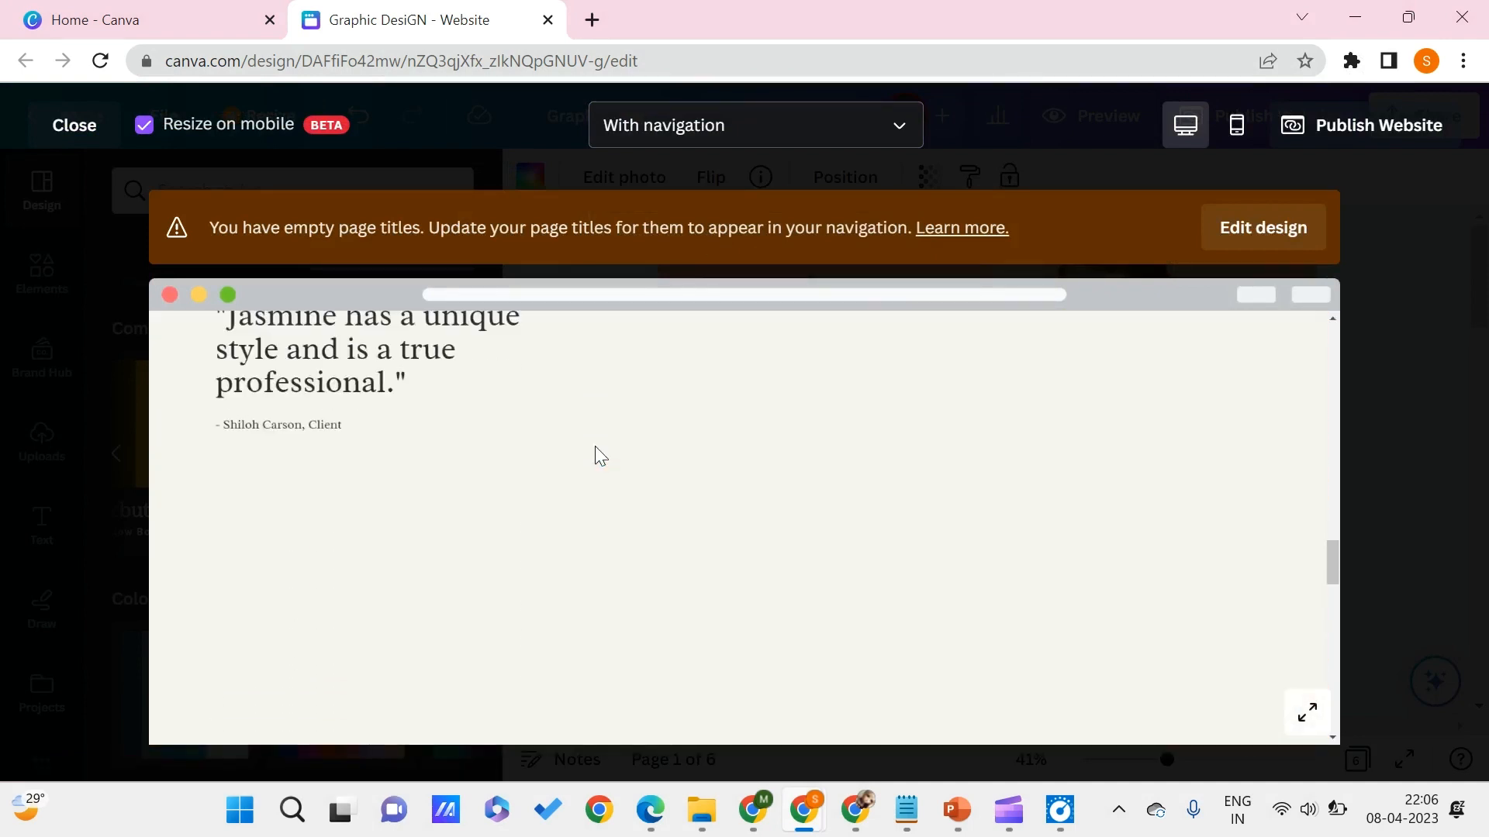
{"action": "scroll", "coordinate": [597, 456], "scroll_direction": "down", "scroll_amount": 5}
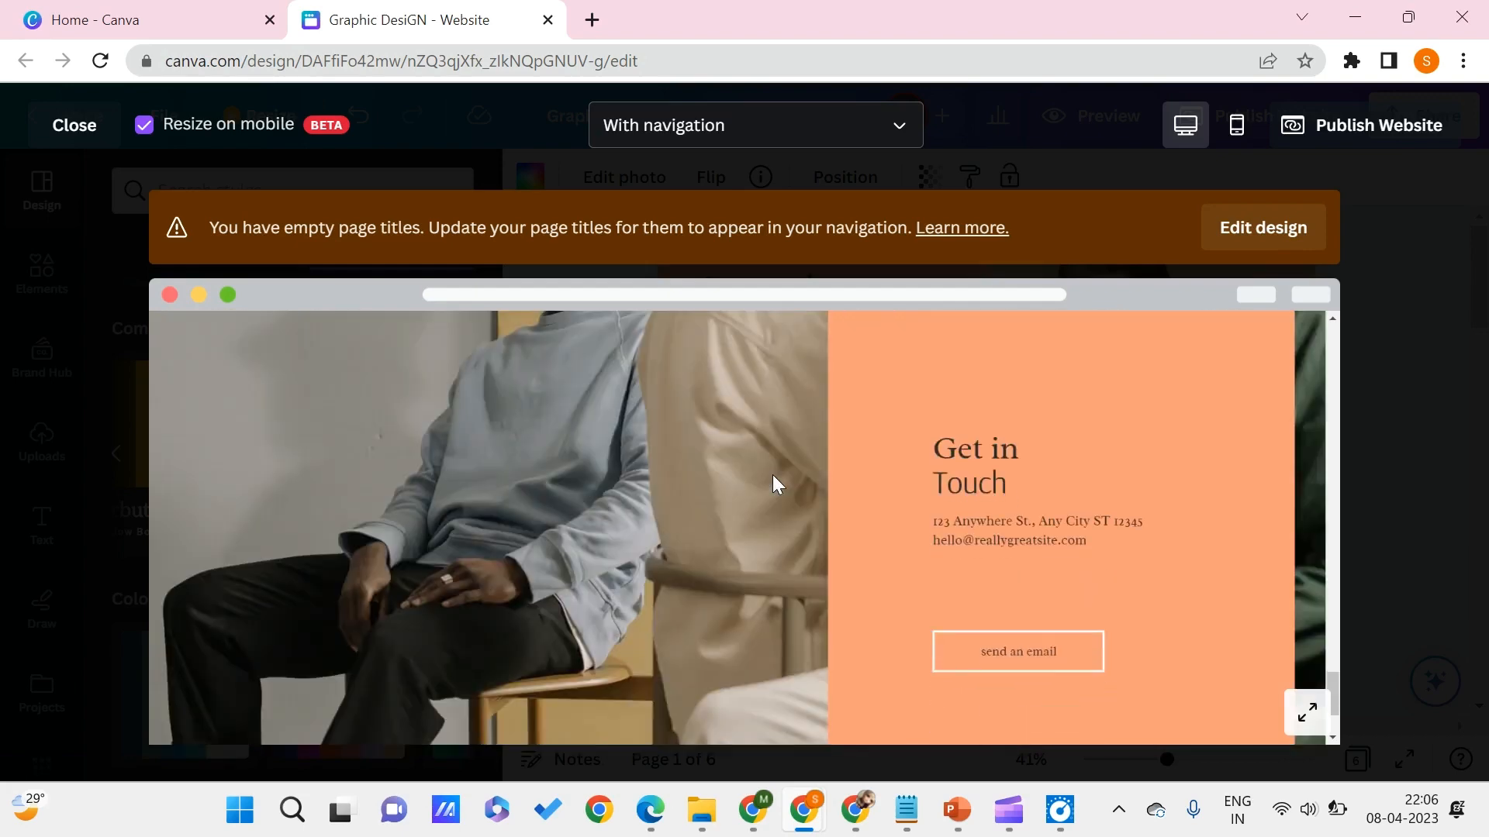
- Start publishing the website to a free Canva domain, keeping it with navigation and resized on mobile
{"action": "left_click", "coordinate": [1447, 289]}
{"action": "left_click", "coordinate": [1302, 137]}
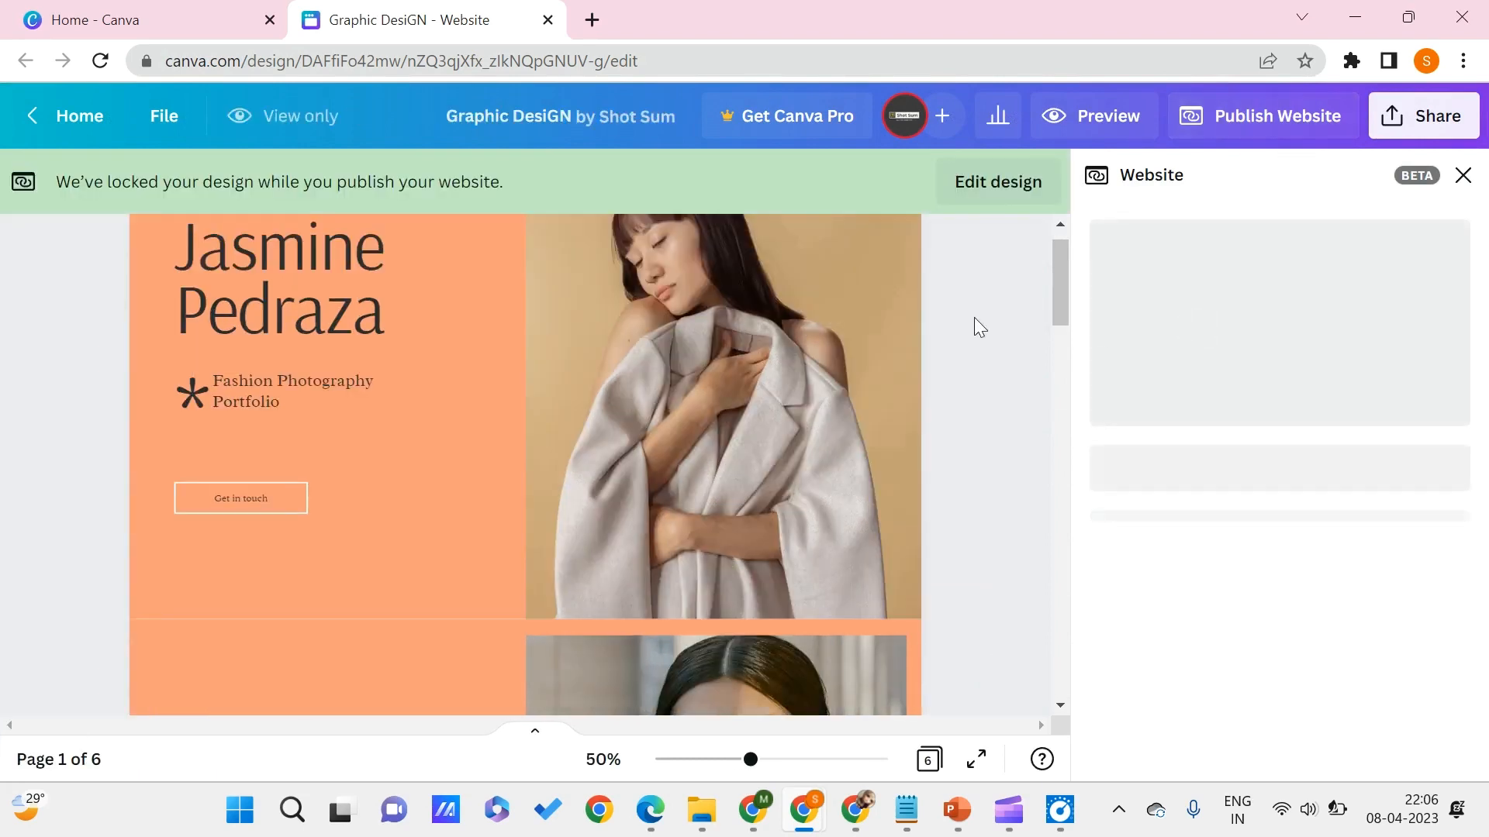
{"action": "left_click", "coordinate": [1241, 553]}
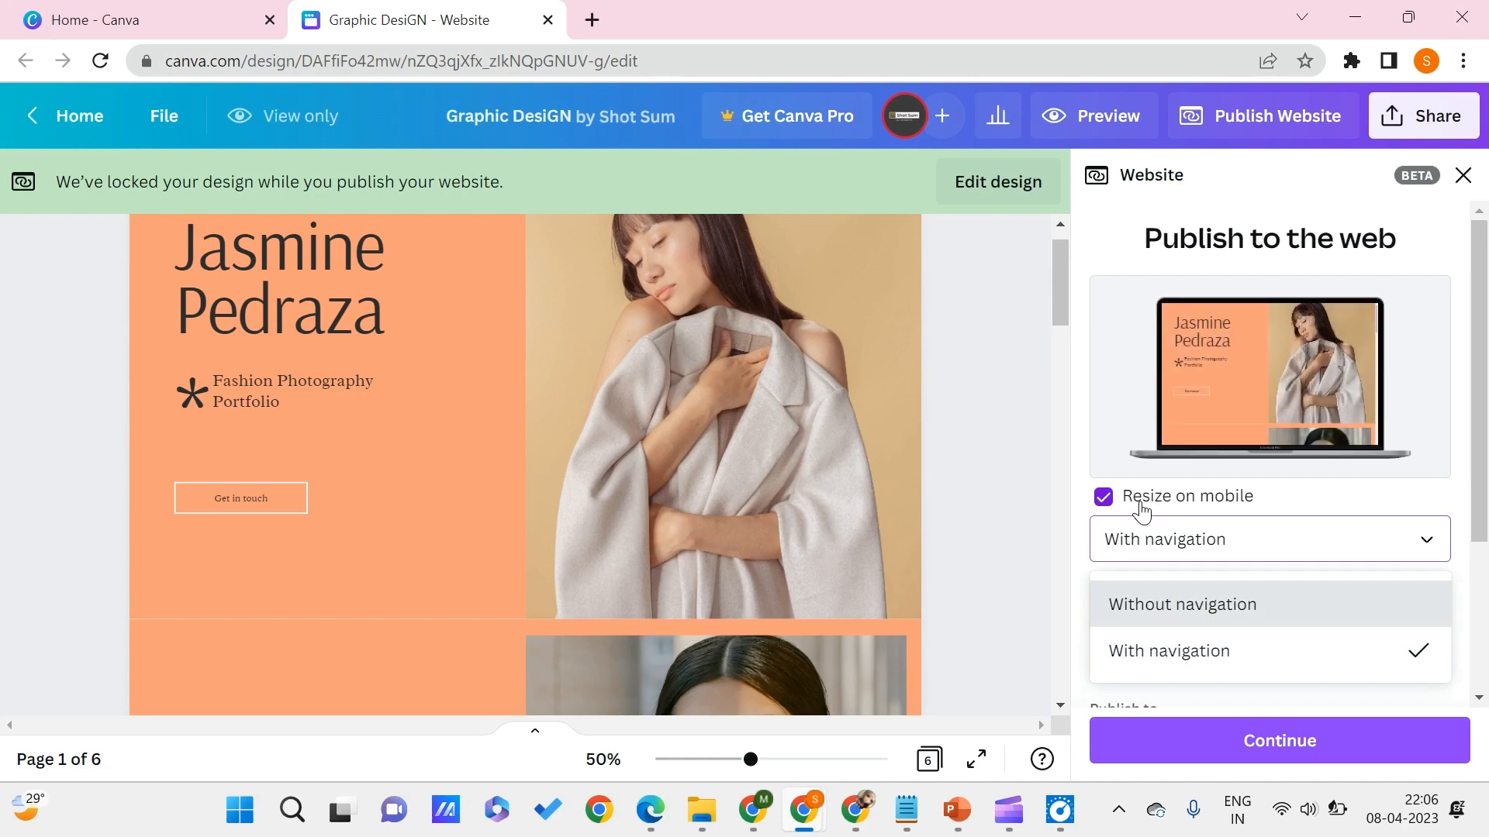
{"action": "left_click", "coordinate": [1191, 538]}
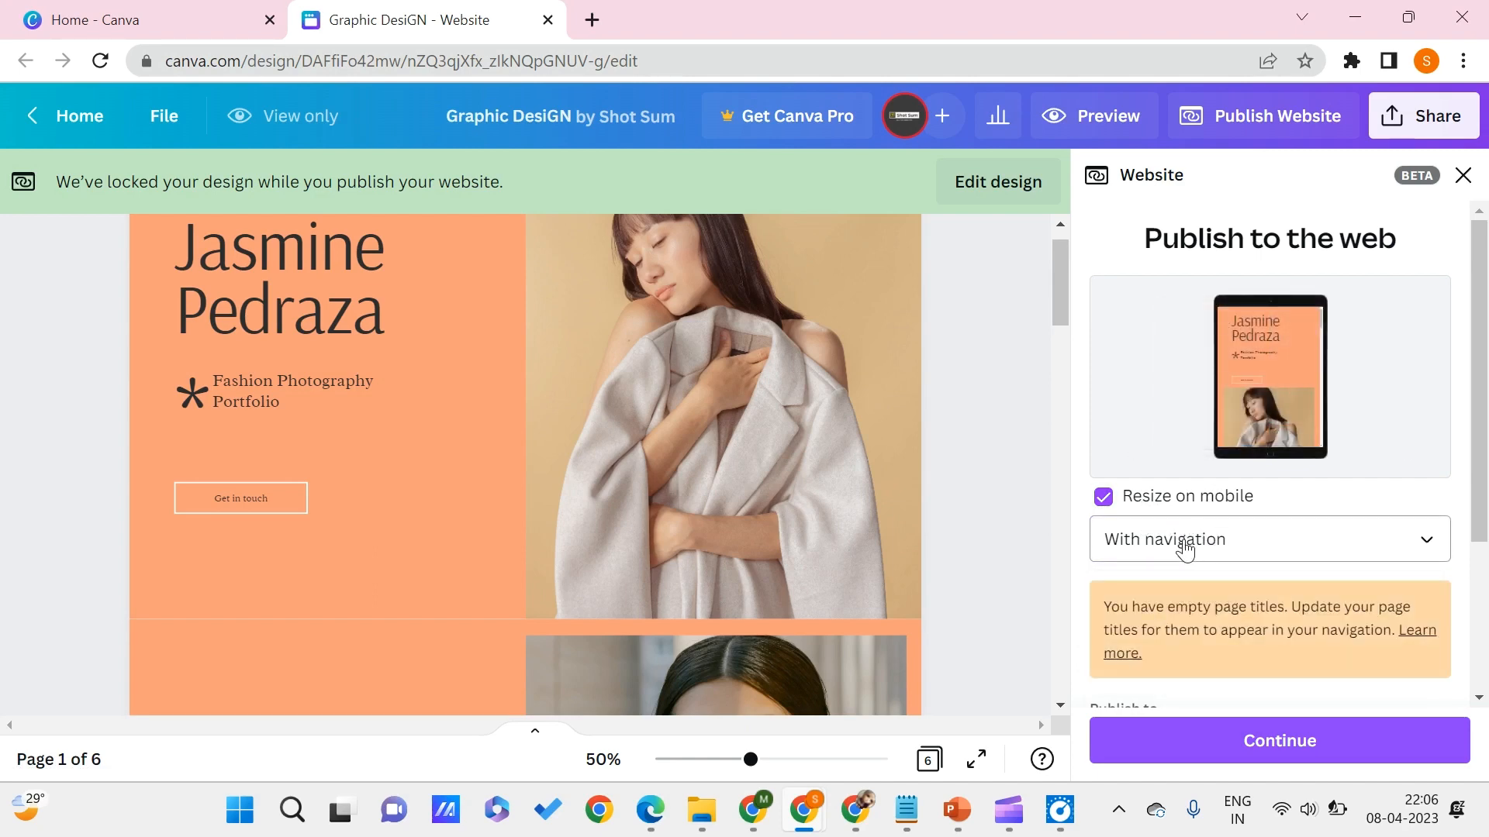
{"action": "scroll", "coordinate": [1212, 655], "scroll_direction": "down", "scroll_amount": 3}
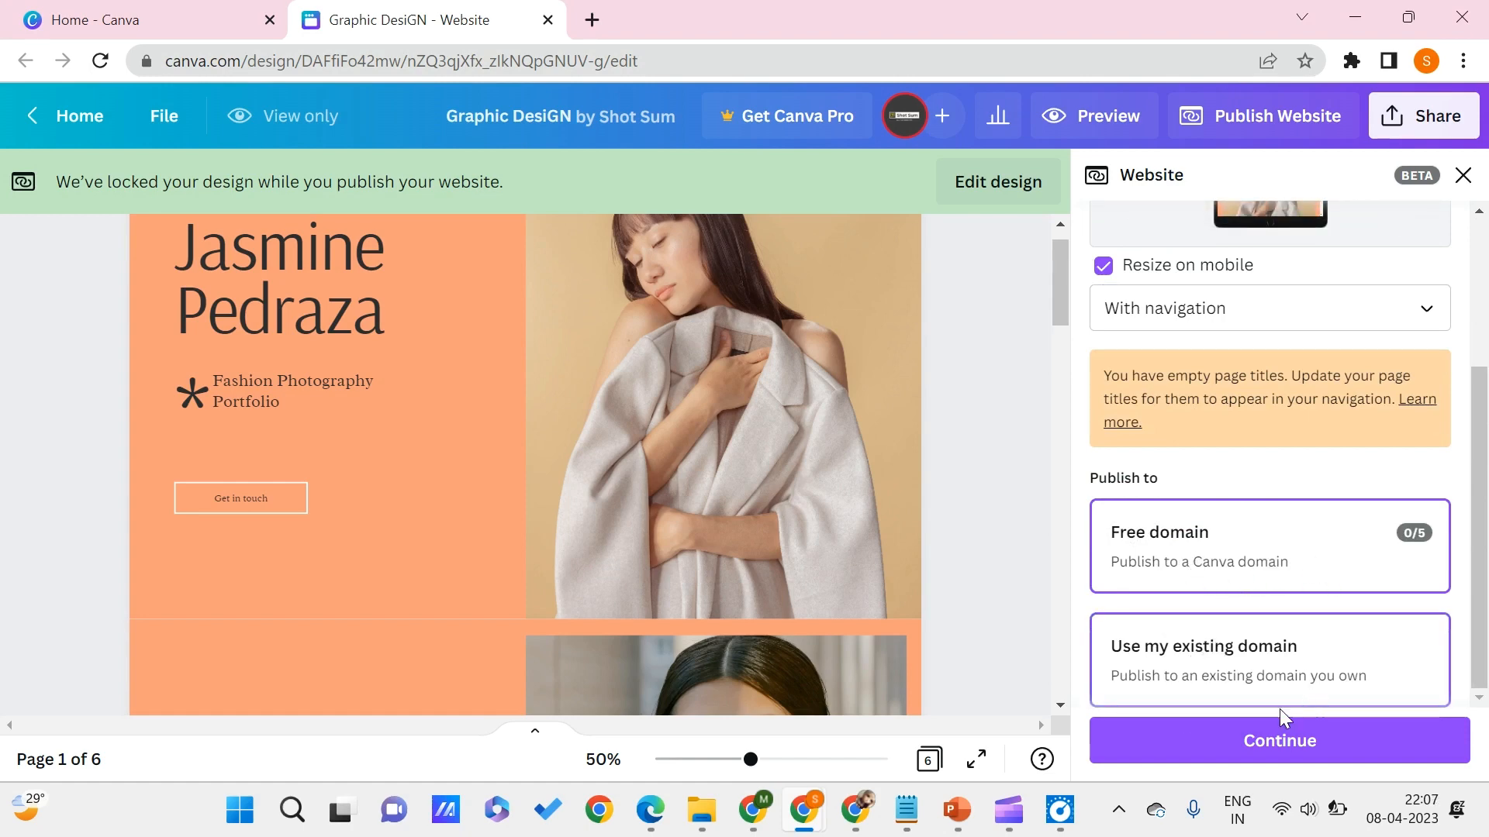
{"action": "left_click", "coordinate": [1267, 742]}
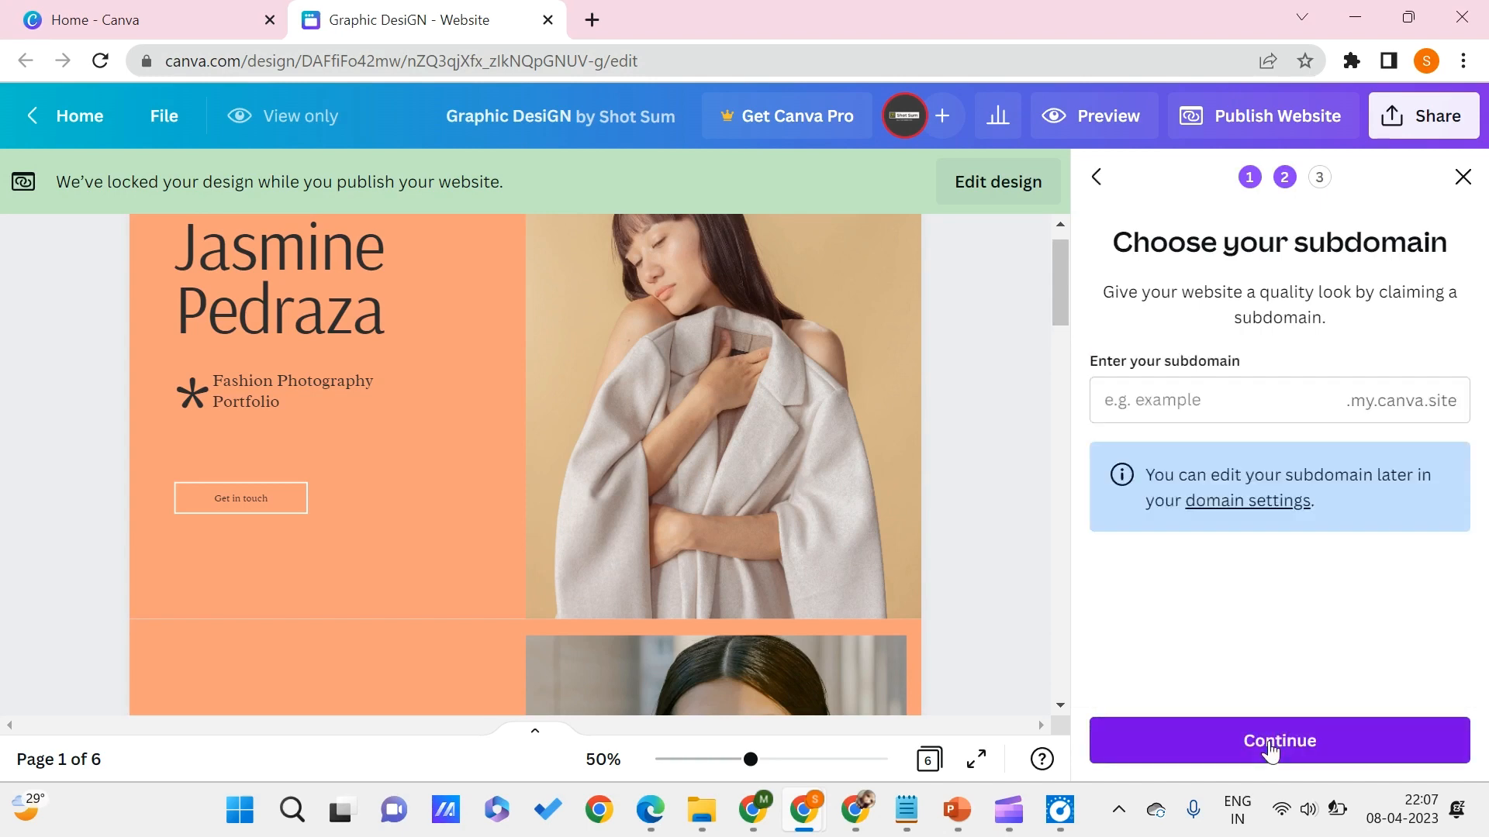
- Enter my-portfolio as the website's subdomain and try to continue with it
{"action": "left_click", "coordinate": [1206, 404]}
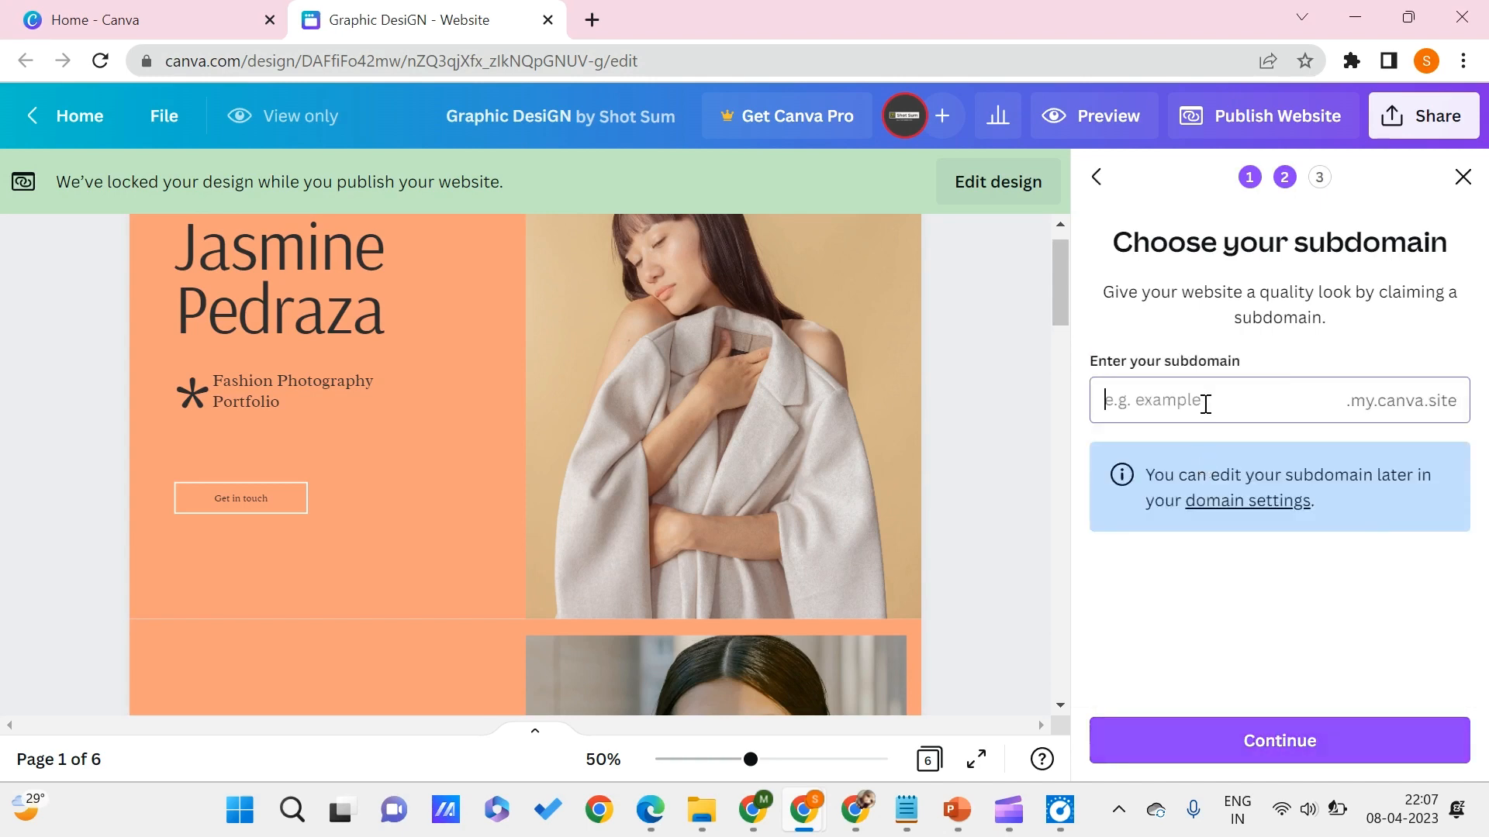
{"action": "type", "text": "my"}
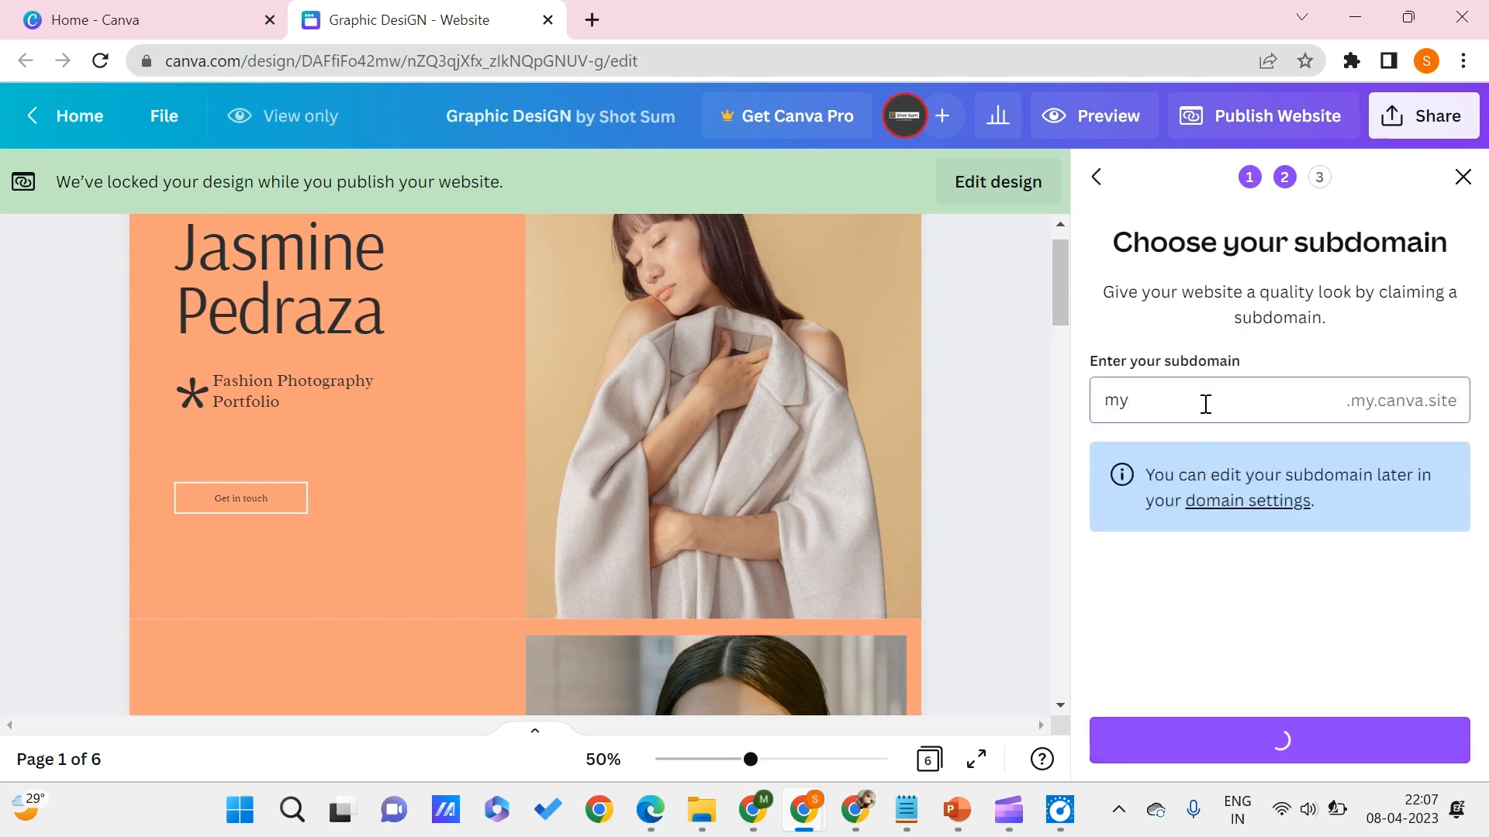
{"action": "type", "text": "-portfolio"}
{"action": "left_click", "coordinate": [1238, 741]}
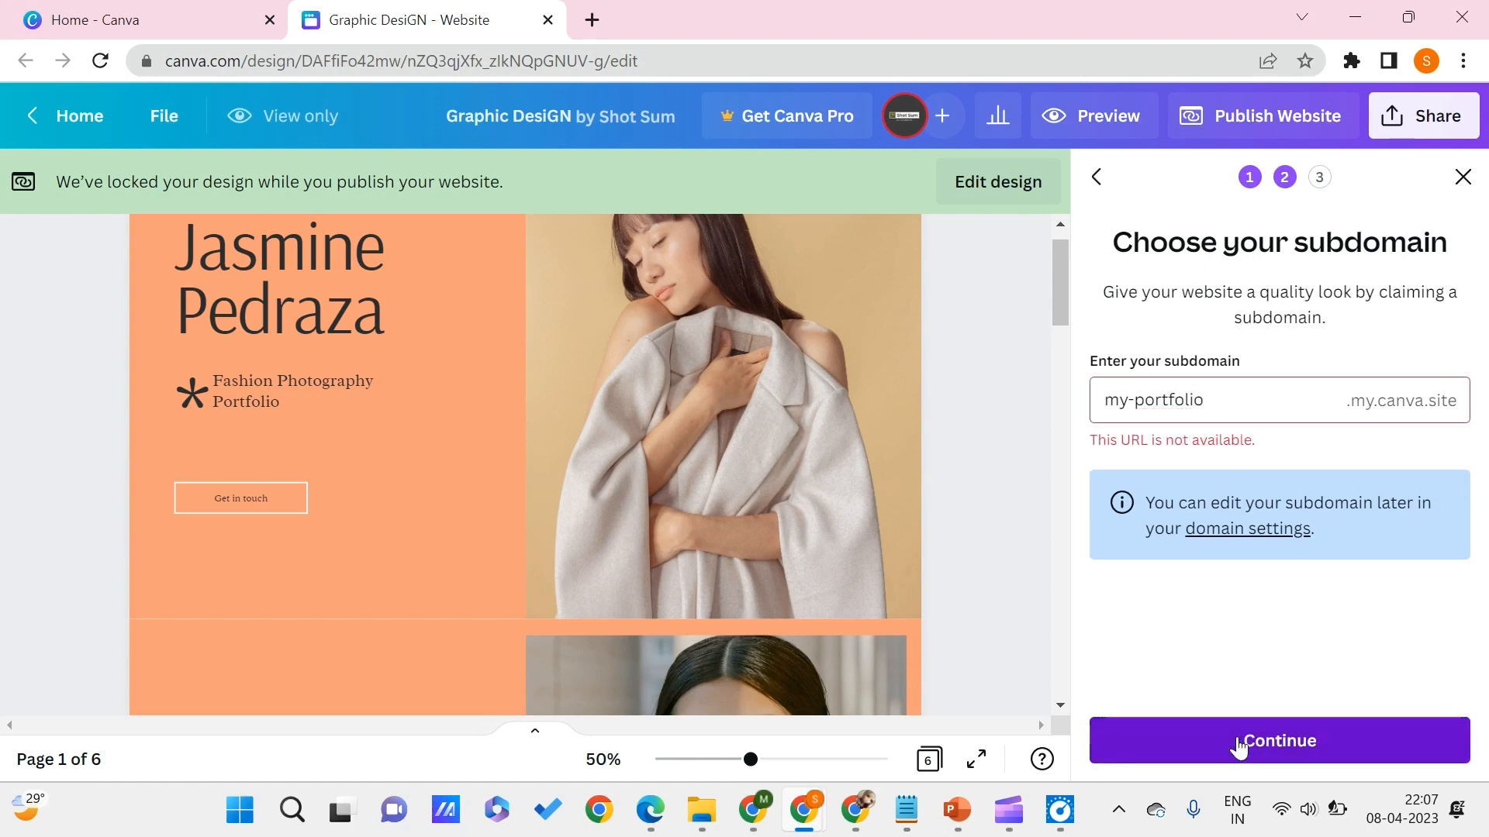
- Extend the subdomain with digits, trying my-portfolio123 and then my-portfolio1234567, and continue to the final publishing settings
{"action": "left_click", "coordinate": [1223, 413]}
{"action": "type", "text": "123"}
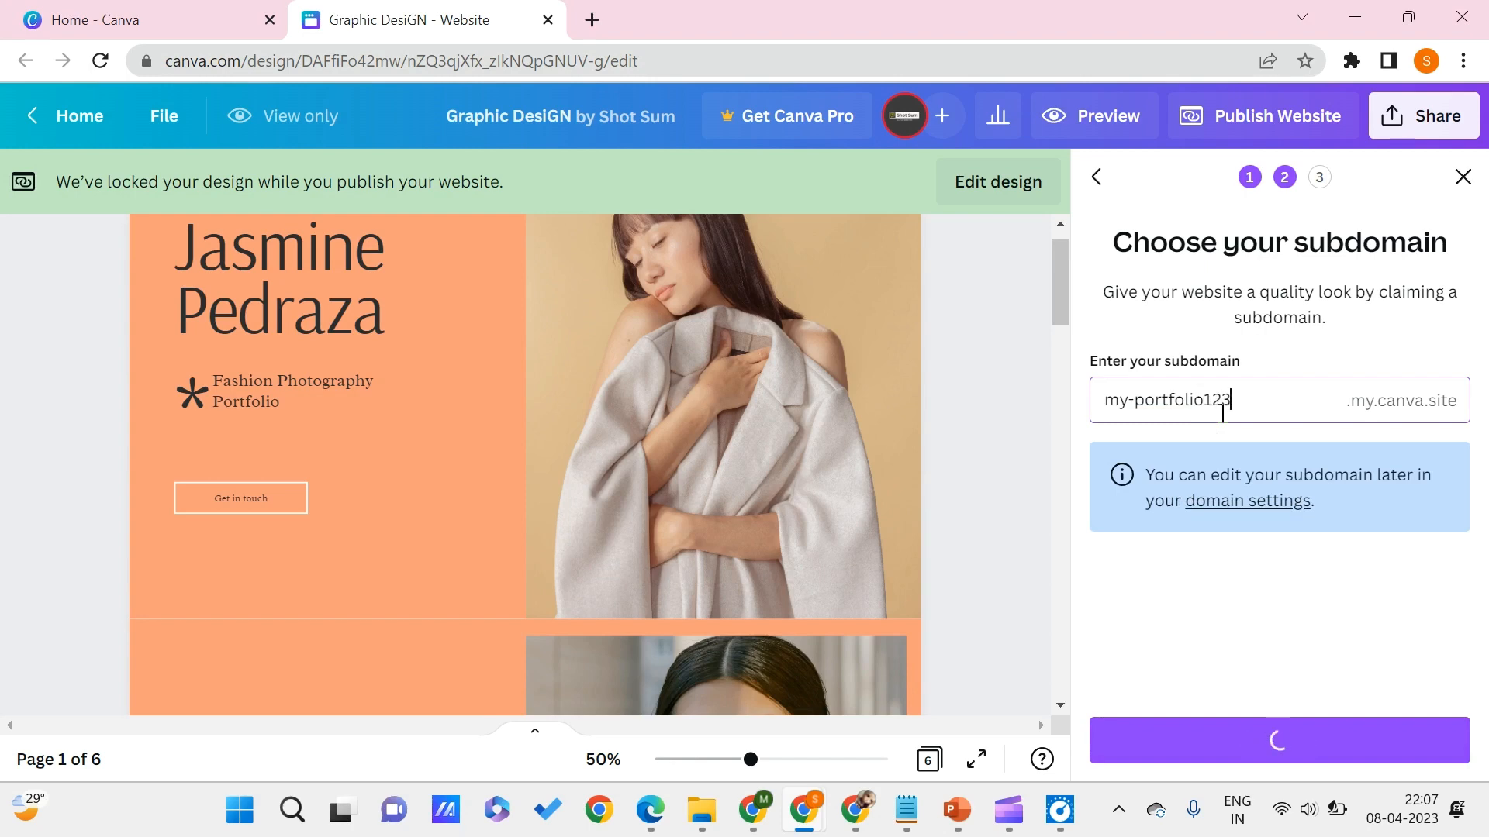
{"action": "left_click", "coordinate": [1220, 746]}
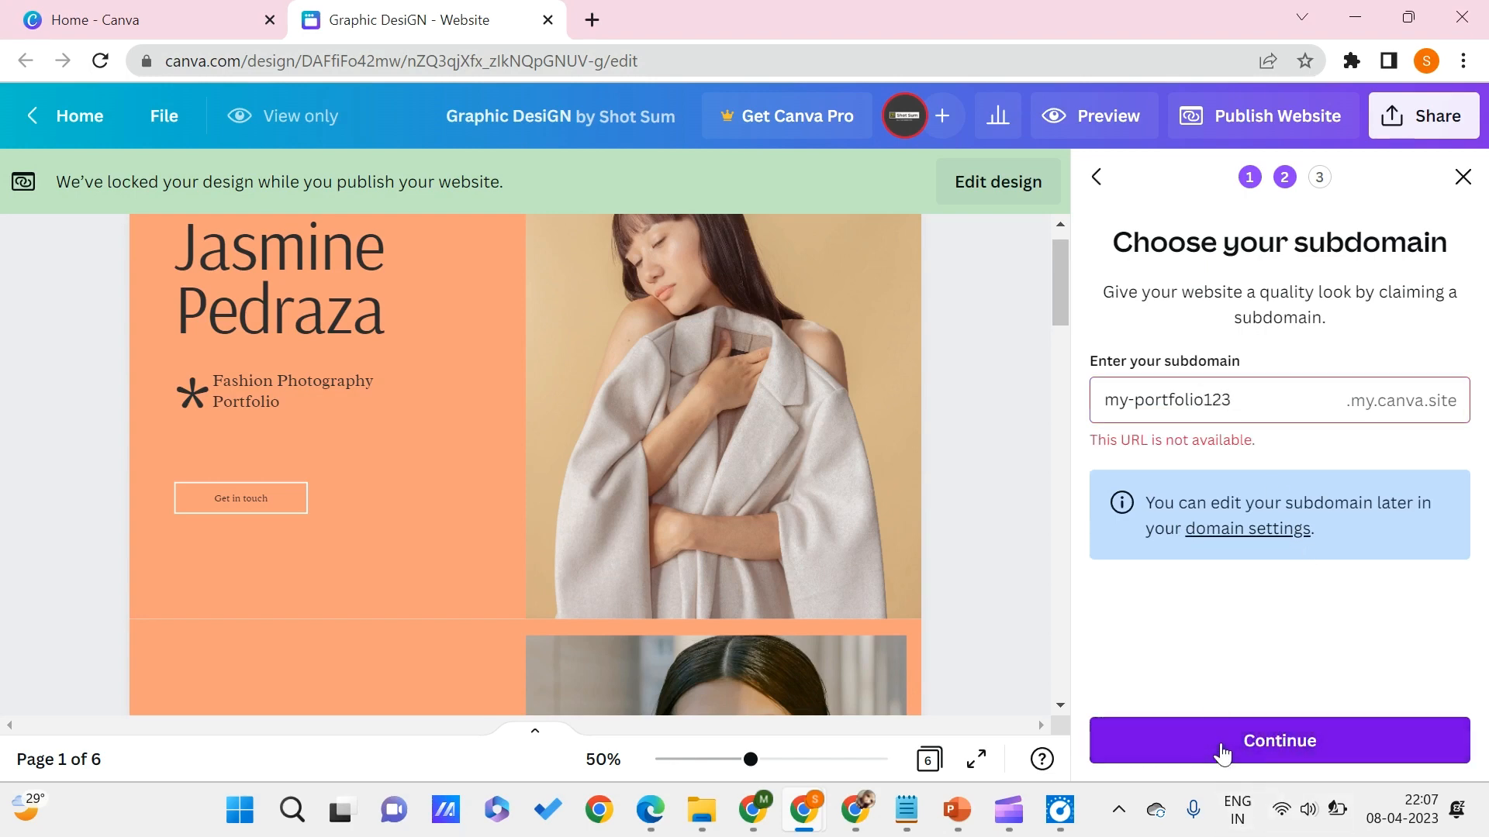
{"action": "left_click", "coordinate": [1262, 399]}
{"action": "type", "text": "45"}
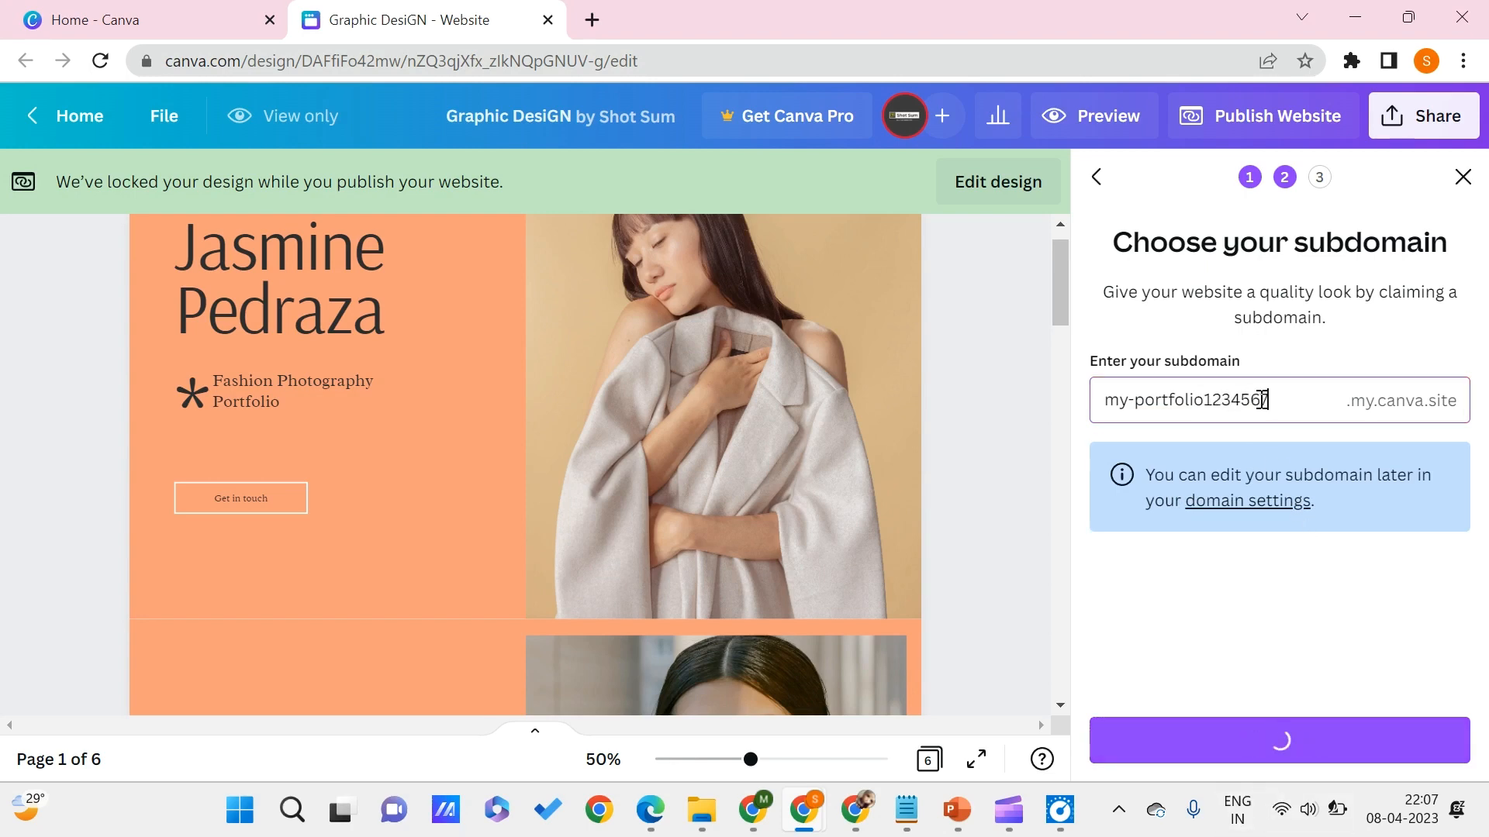
{"action": "type", "text": "67"}
{"action": "left_click", "coordinate": [1271, 754]}
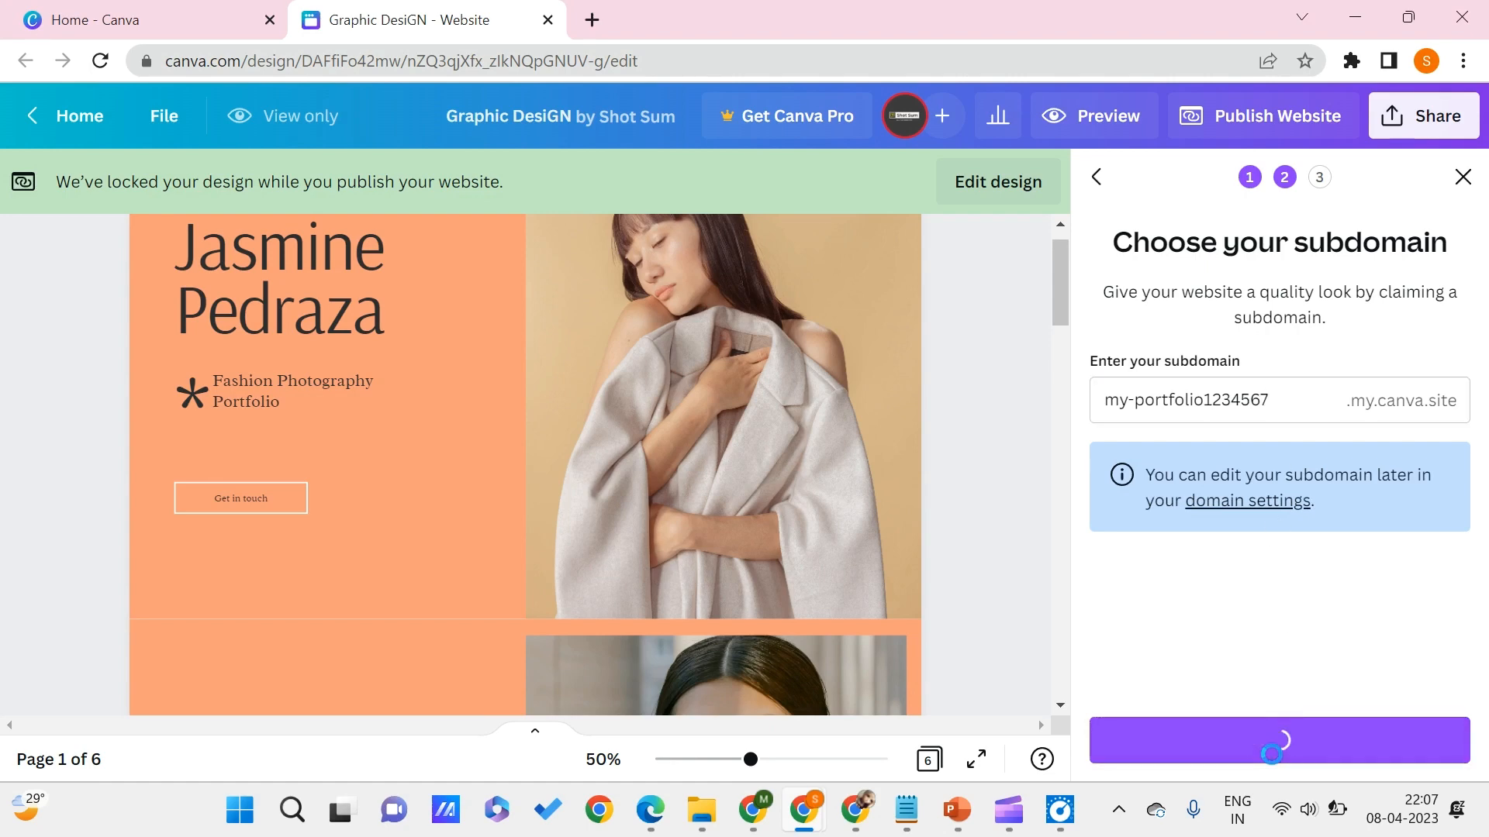
- Review the publishing settings, leave the website description empty, publish the site and copy its live link
{"action": "scroll", "coordinate": [1236, 551], "scroll_direction": "down", "scroll_amount": 1}
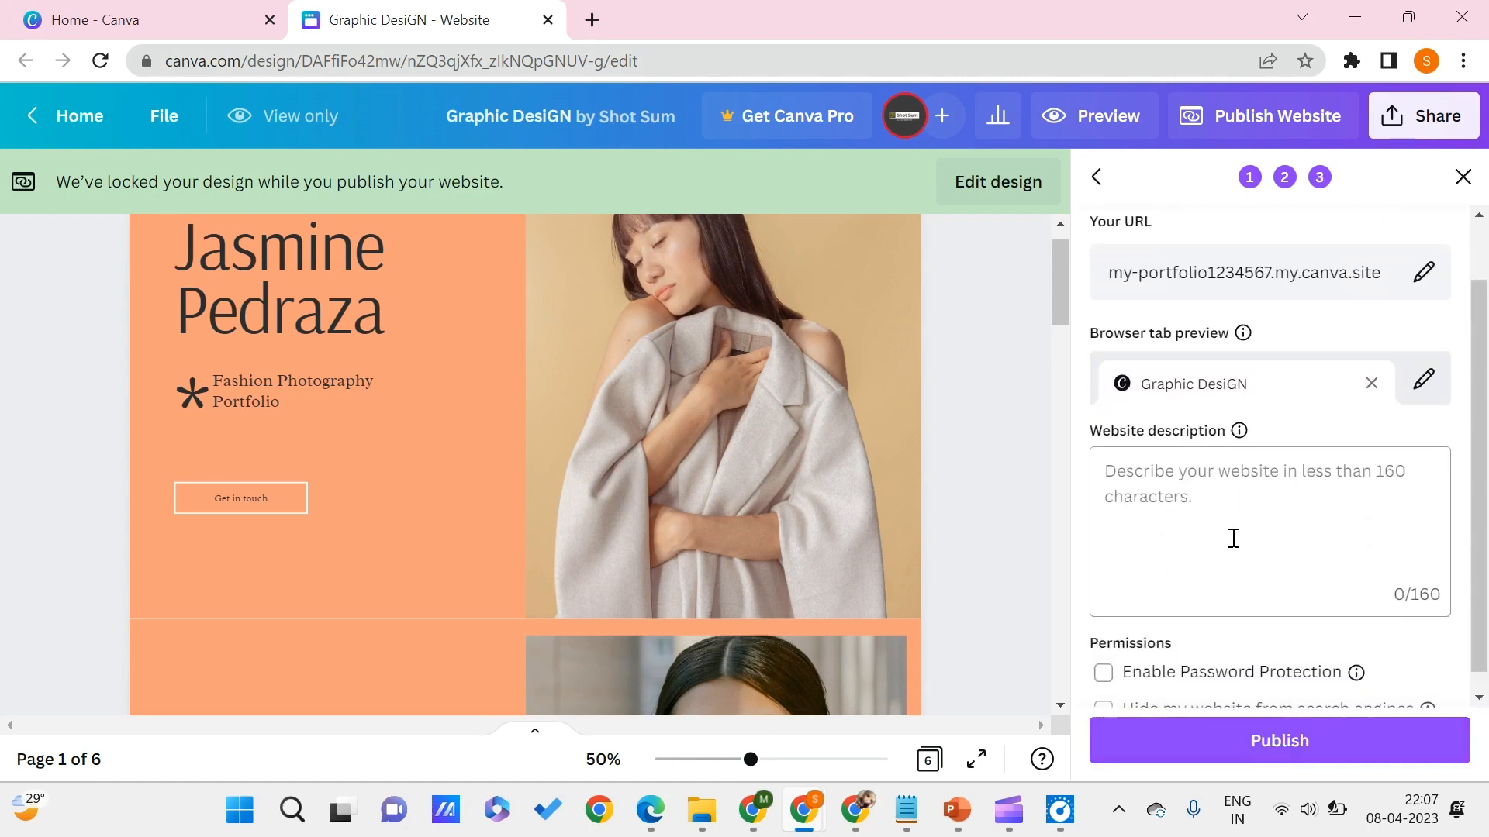
{"action": "left_click", "coordinate": [1192, 510]}
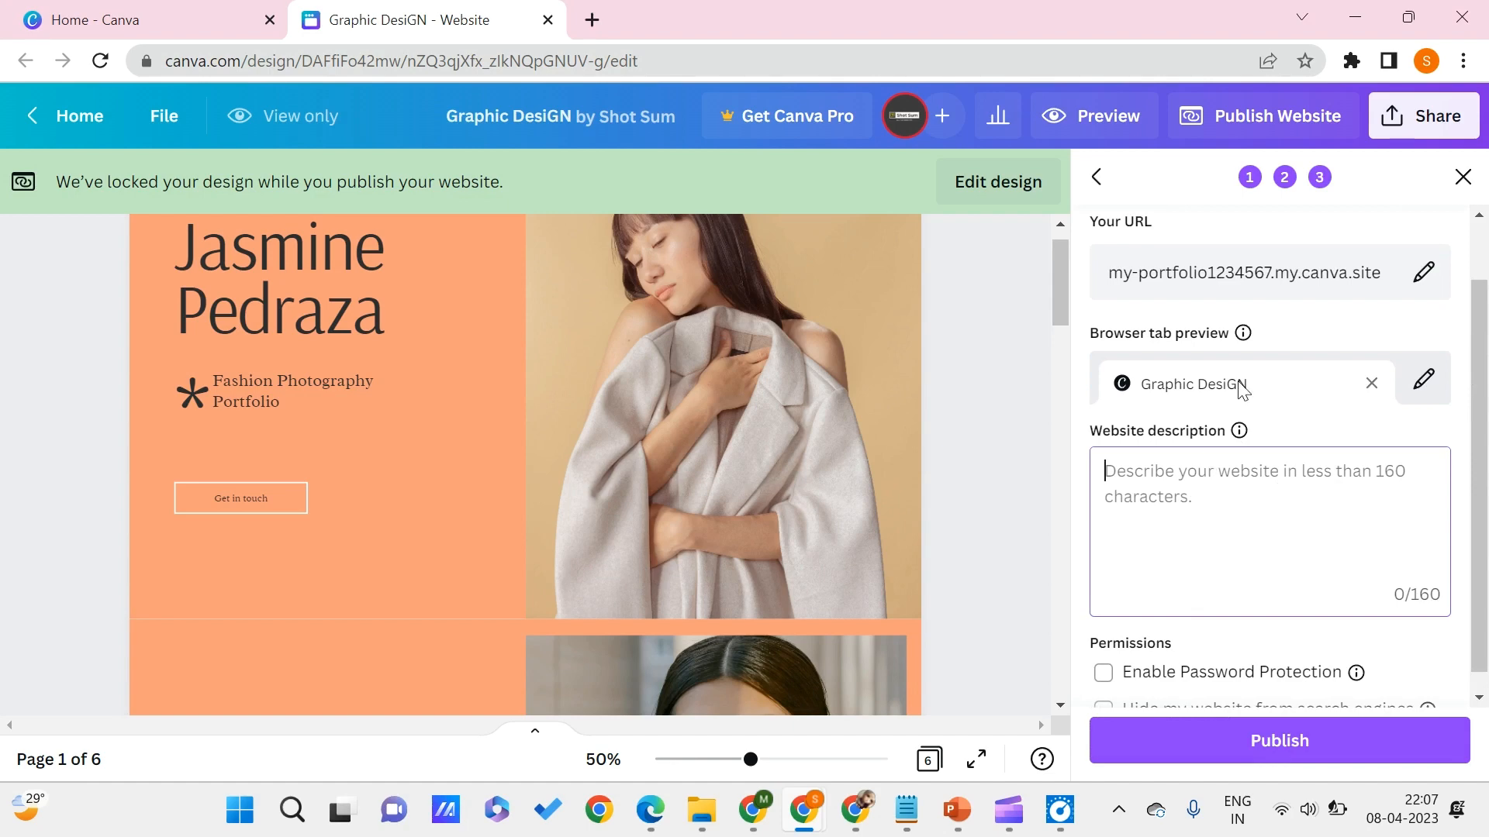
{"action": "scroll", "coordinate": [1282, 534], "scroll_direction": "down", "scroll_amount": 1}
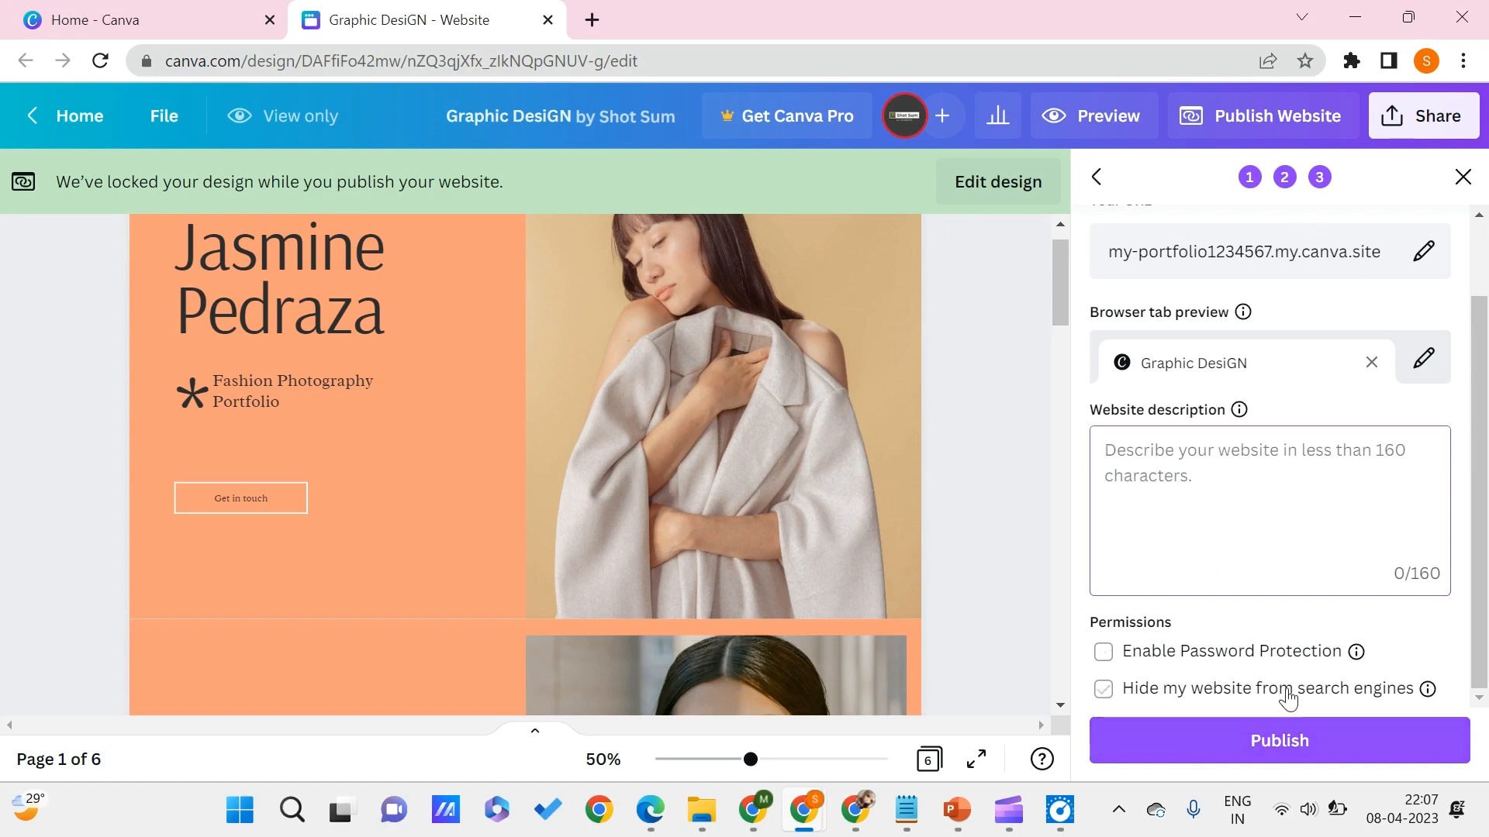
{"action": "left_click", "coordinate": [1285, 743]}
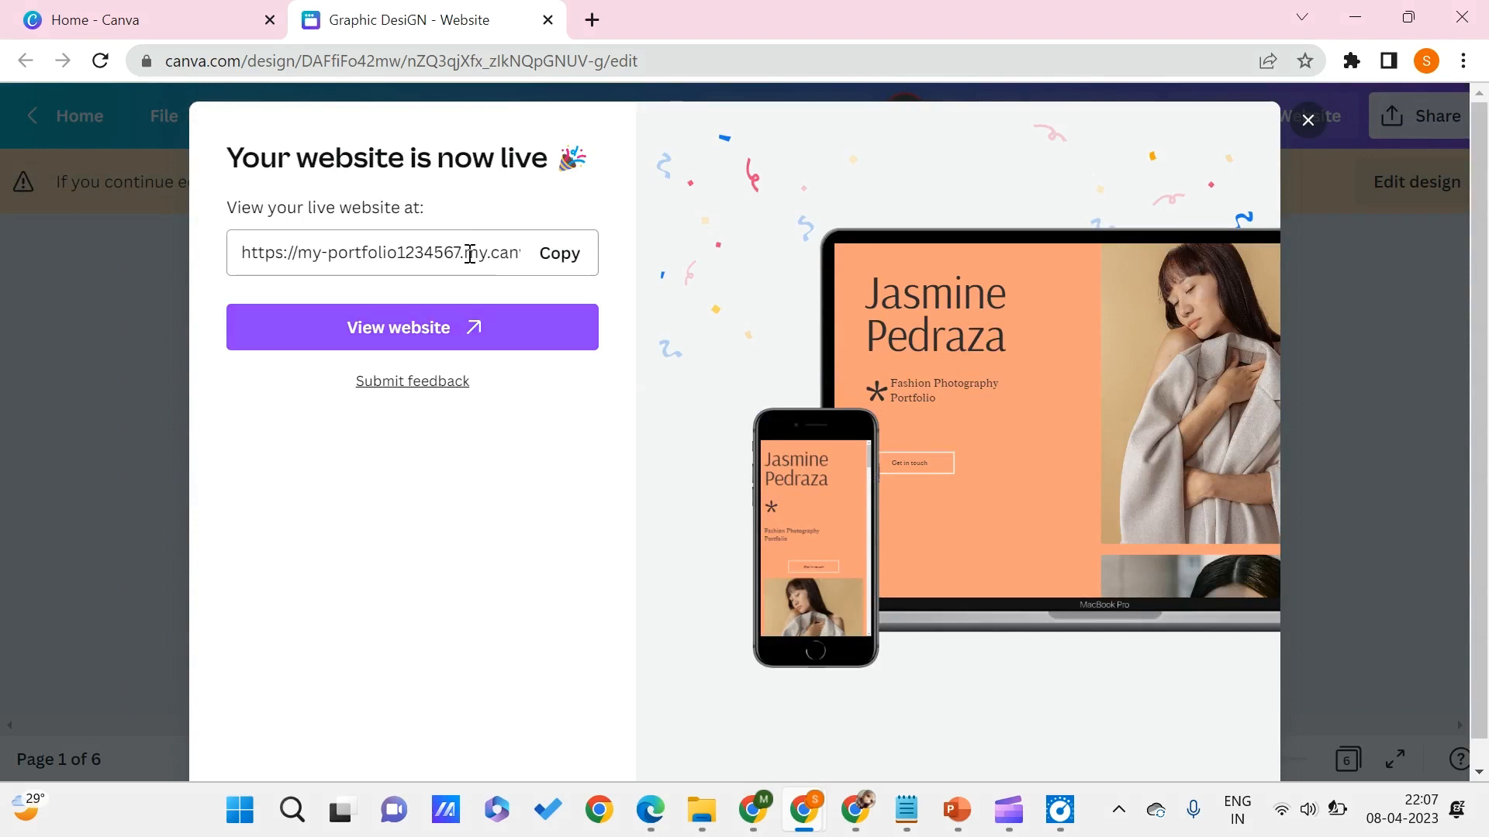
{"action": "left_click", "coordinate": [574, 269]}
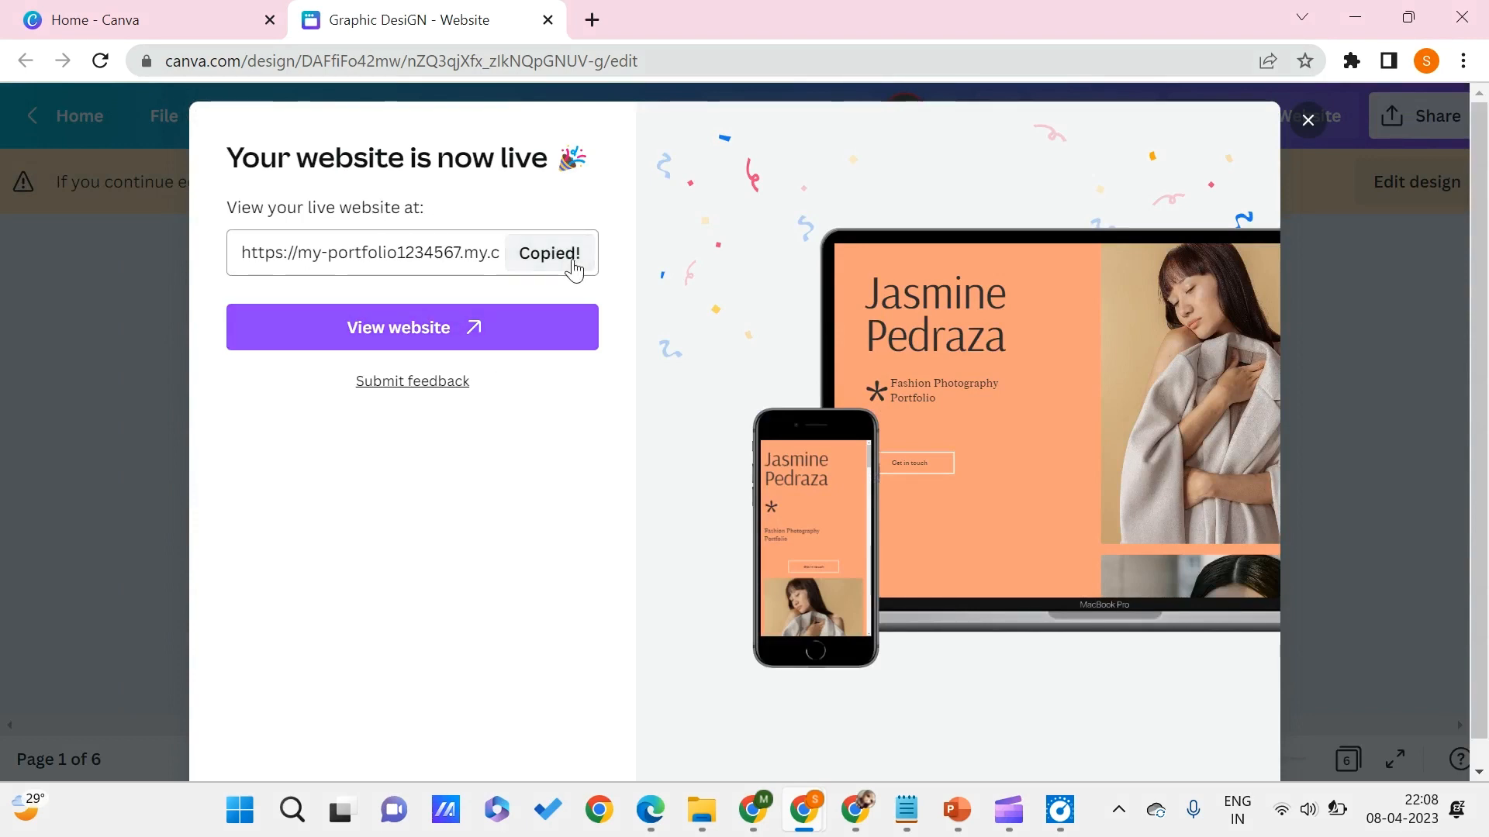
- Open the live website, look through its sections, and return to the Canva design tab
{"action": "left_click", "coordinate": [481, 334]}
{"action": "scroll", "coordinate": [566, 355], "scroll_direction": "down", "scroll_amount": 20}
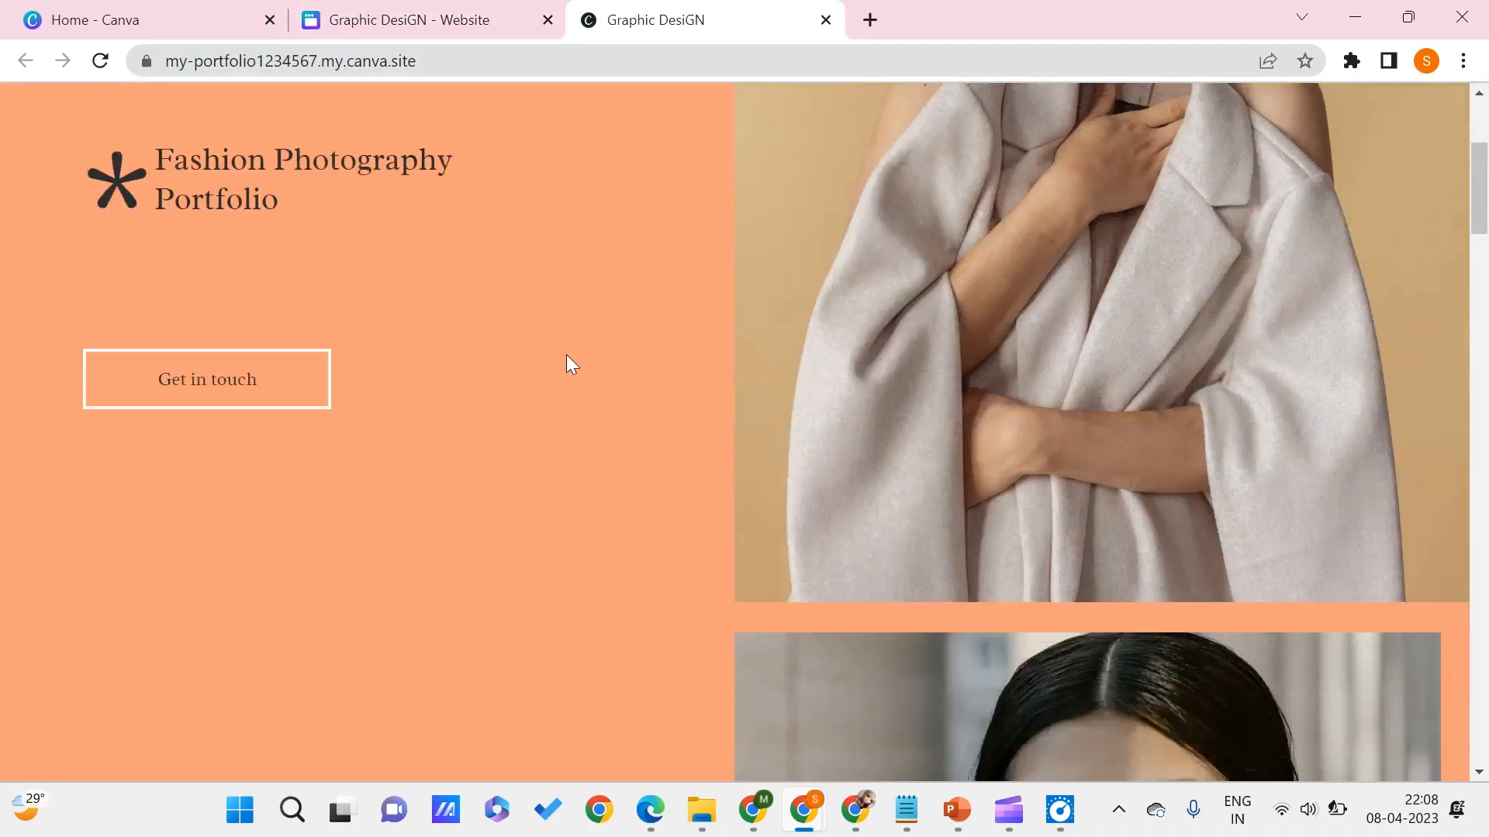
{"action": "scroll", "coordinate": [566, 356], "scroll_direction": "down", "scroll_amount": 10}
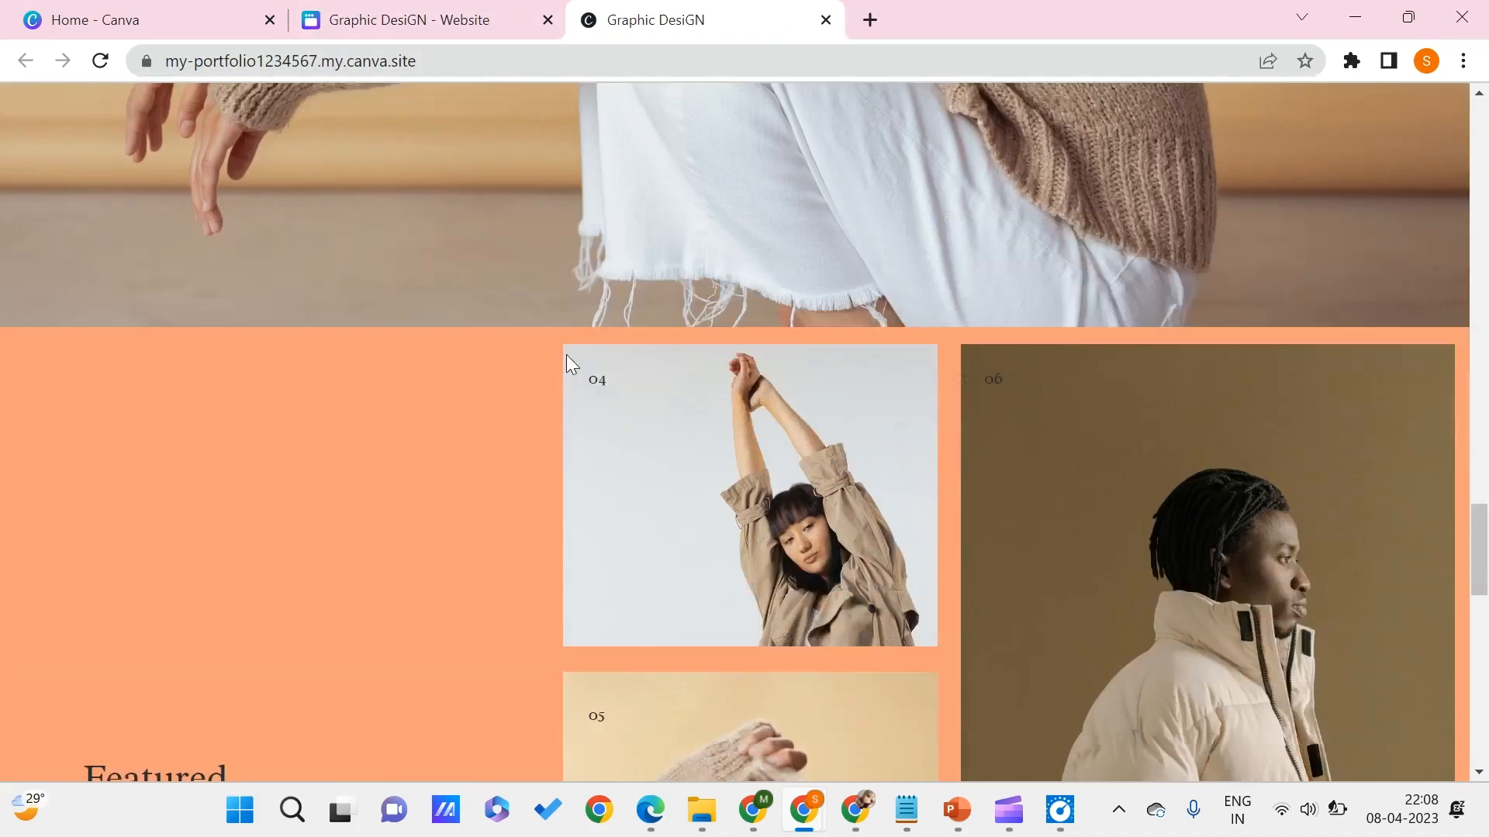
{"action": "scroll", "coordinate": [531, 353], "scroll_direction": "up", "scroll_amount": 10}
{"action": "scroll", "coordinate": [519, 335], "scroll_direction": "up", "scroll_amount": 10}
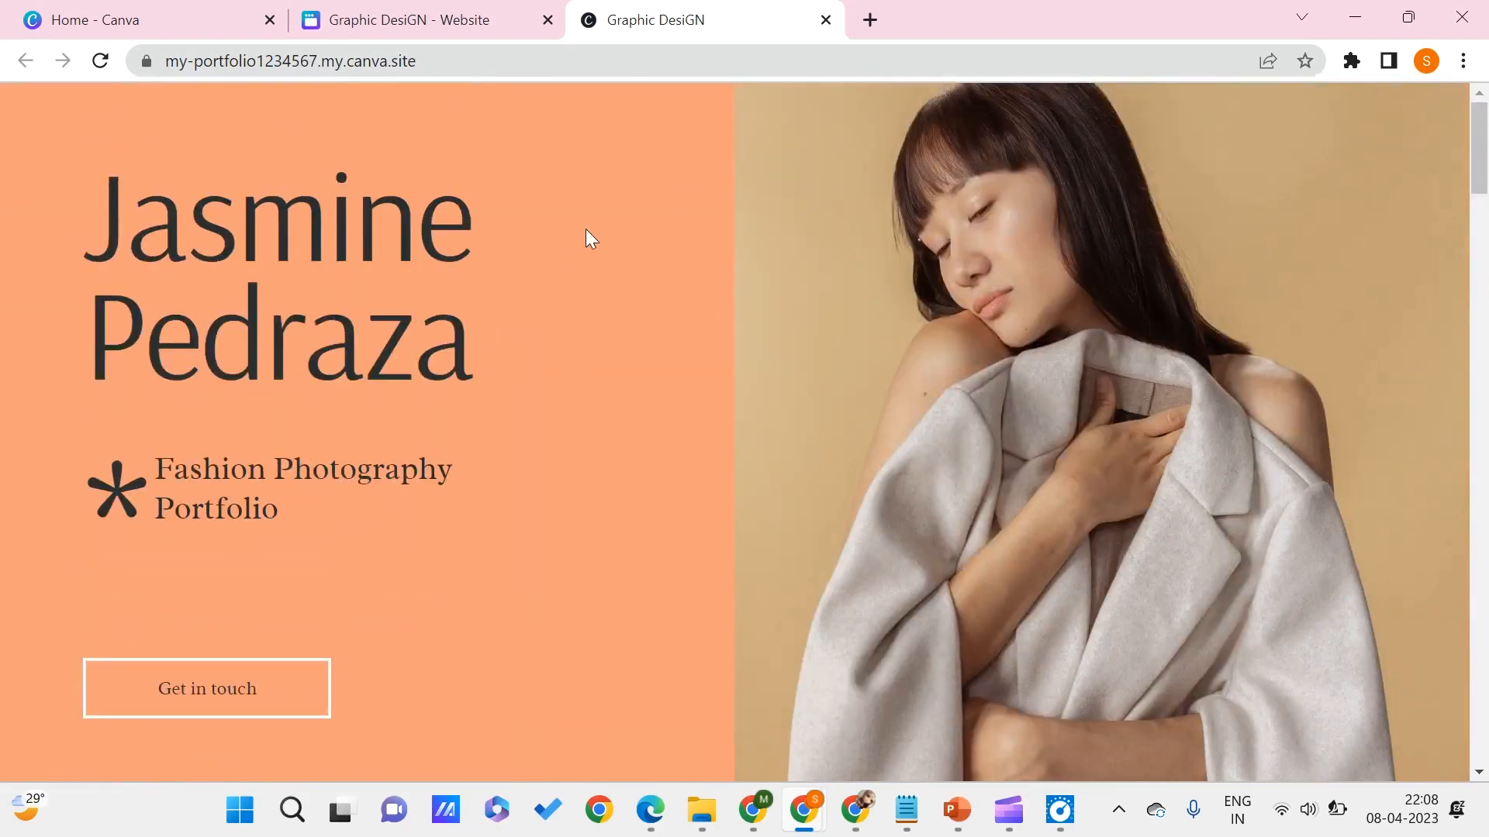
{"action": "scroll", "coordinate": [355, 322], "scroll_direction": "down", "scroll_amount": 5}
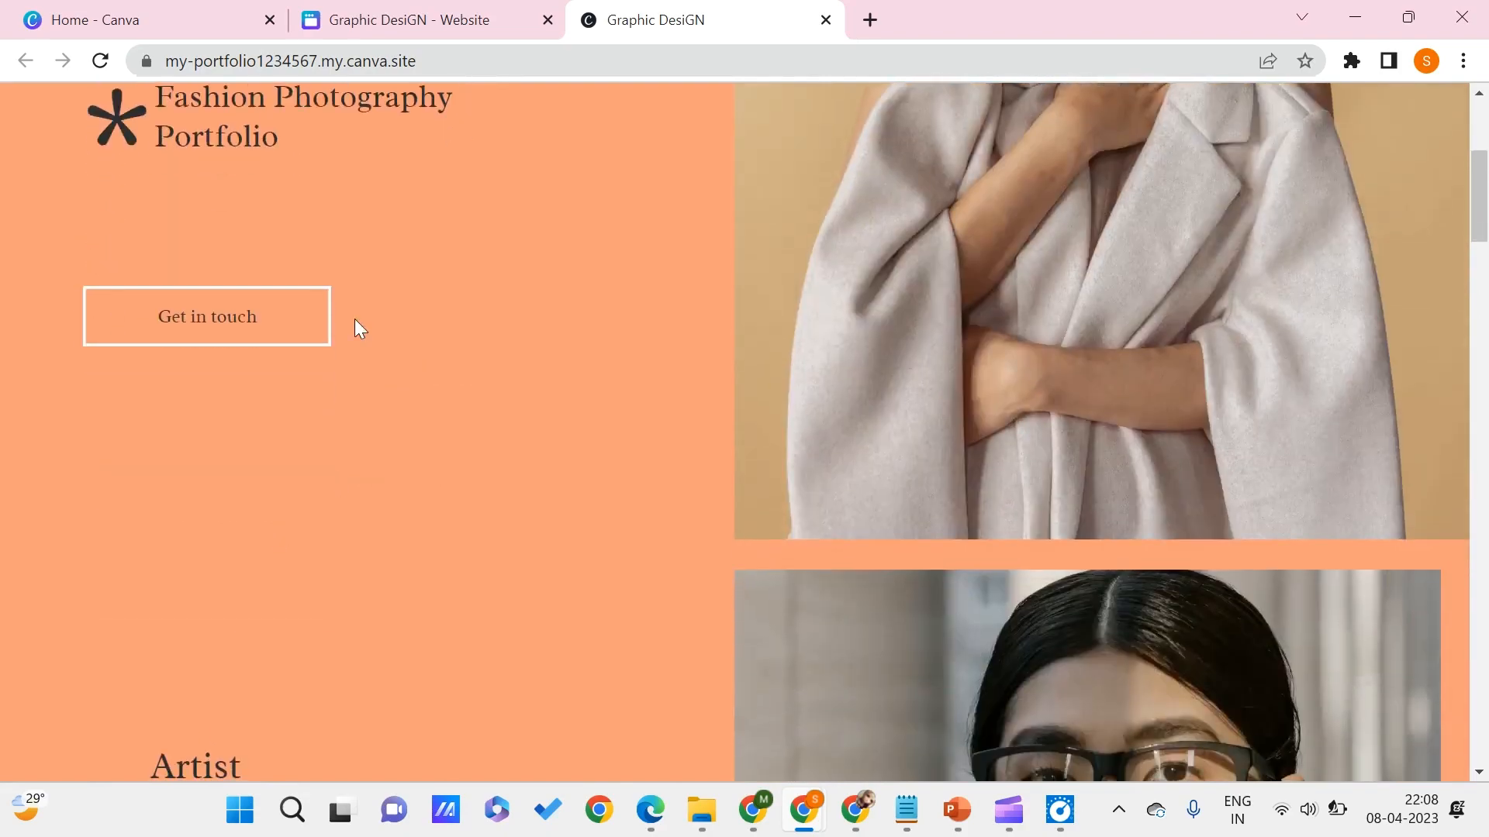
{"action": "left_click", "coordinate": [339, 9]}
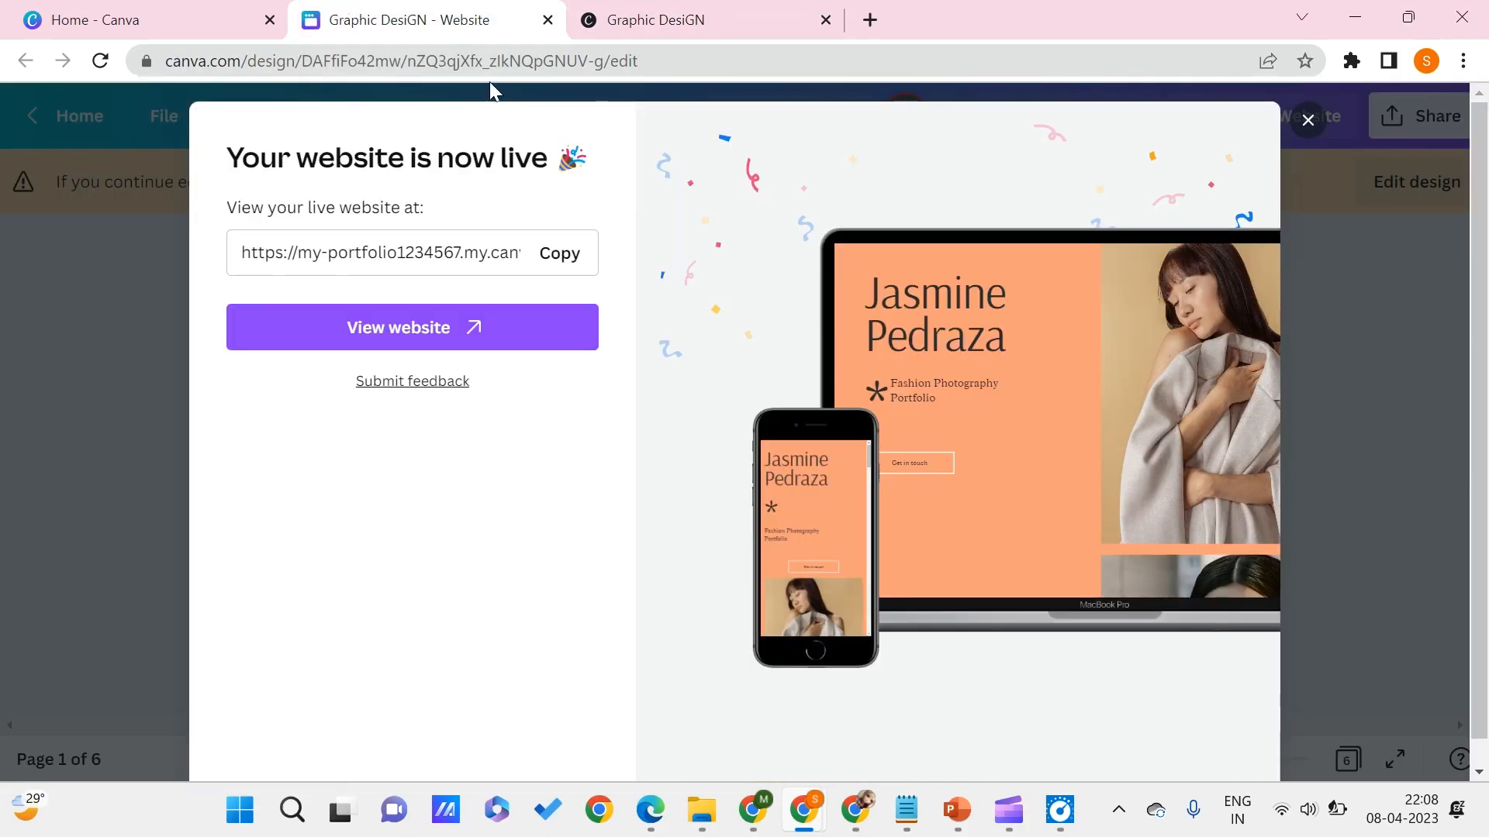